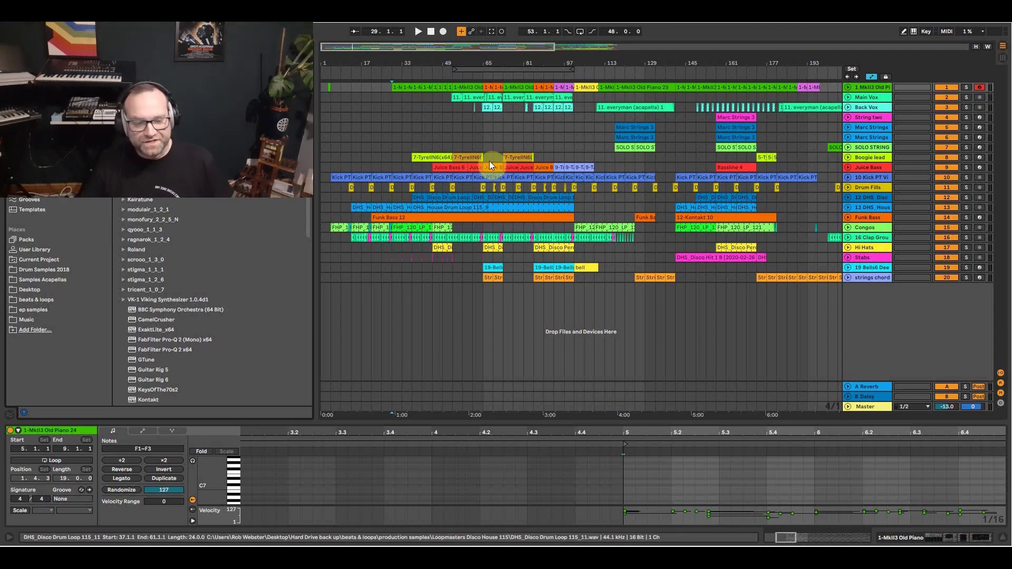
Play the arrangement from its opening section at bar 5.
drag(558, 58, 469, 57)
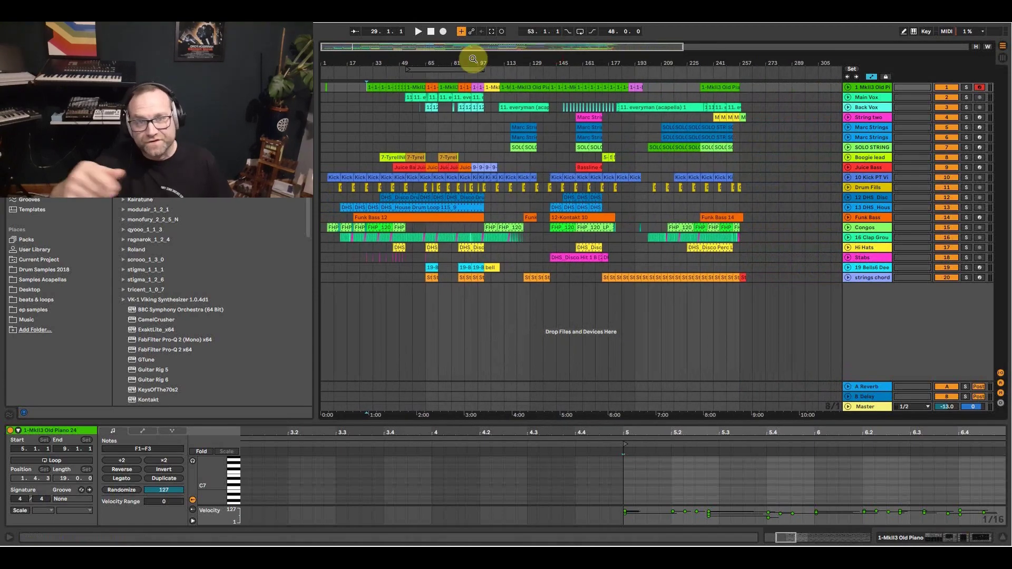
click(716, 293)
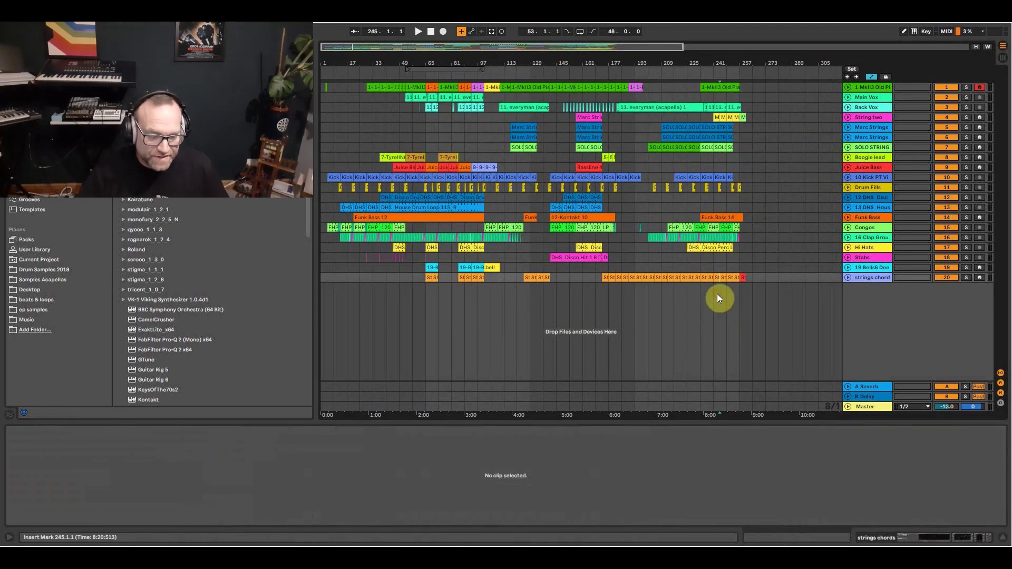
drag(740, 63, 621, 56)
drag(341, 63, 380, 81)
click(344, 150)
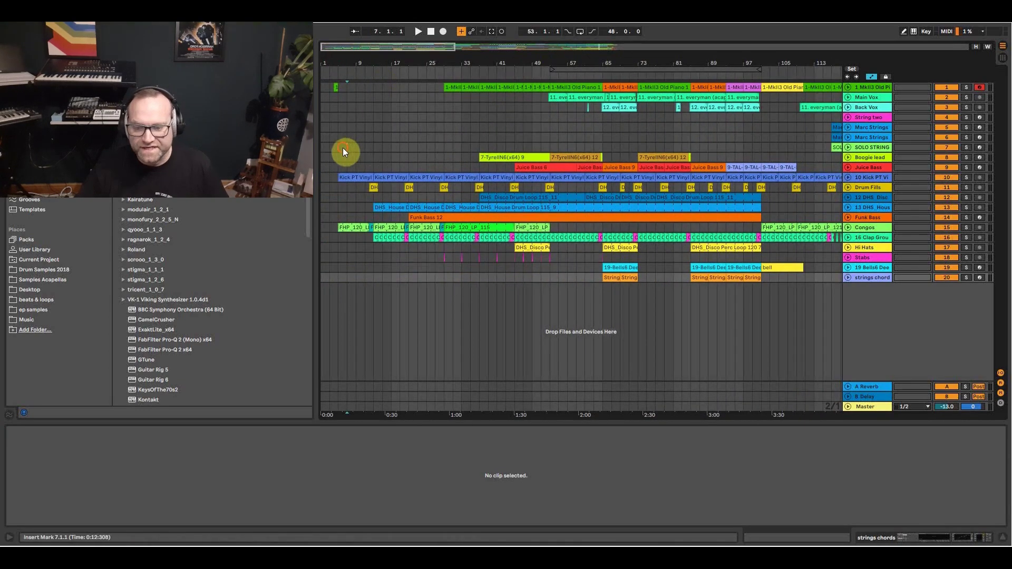
click(343, 148)
key(space)
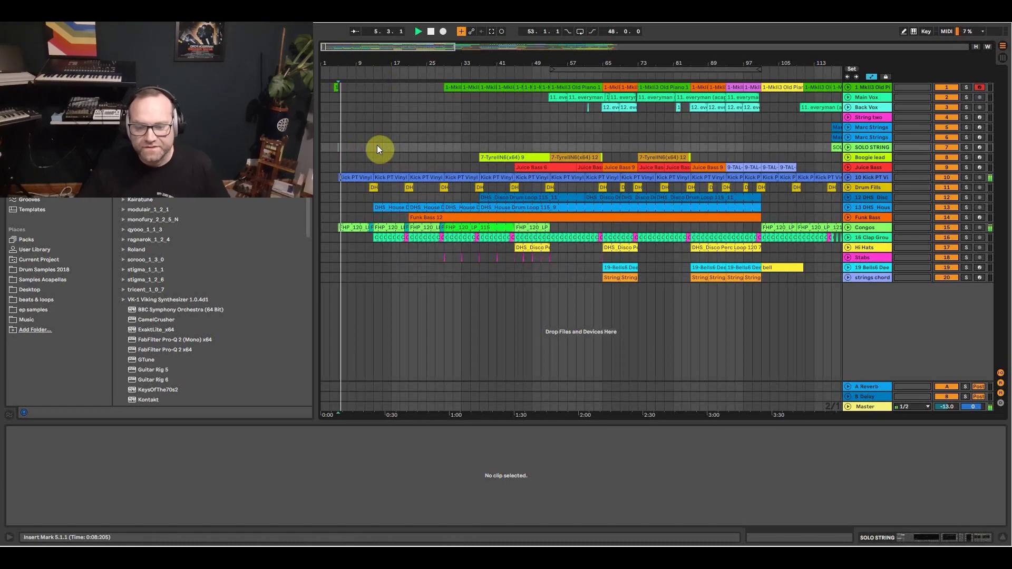
Audition the intro from bar 15 and from bar 21, where the Funk Bass clip starts.
click(383, 147)
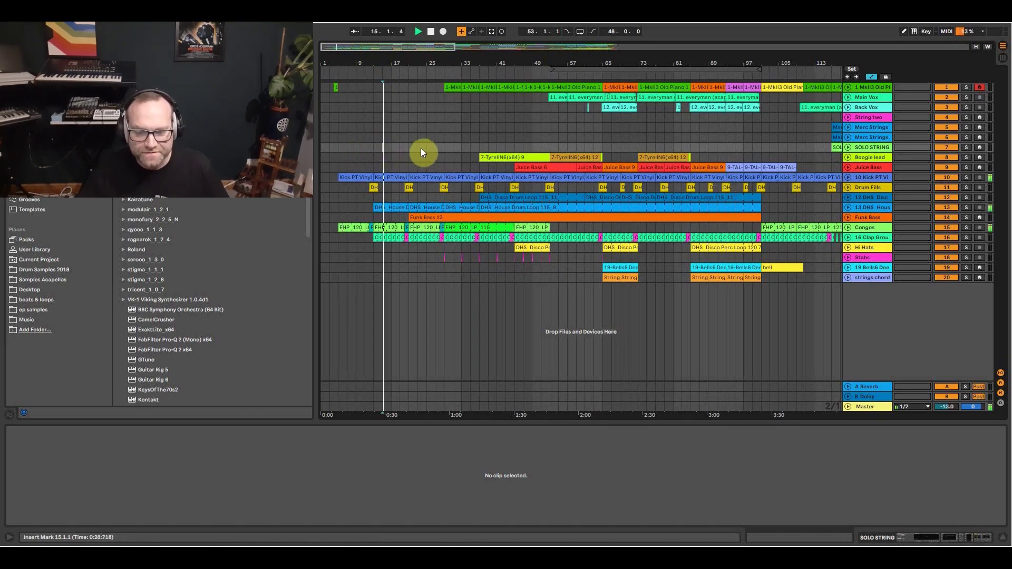
click(407, 219)
key(space)
key(space)
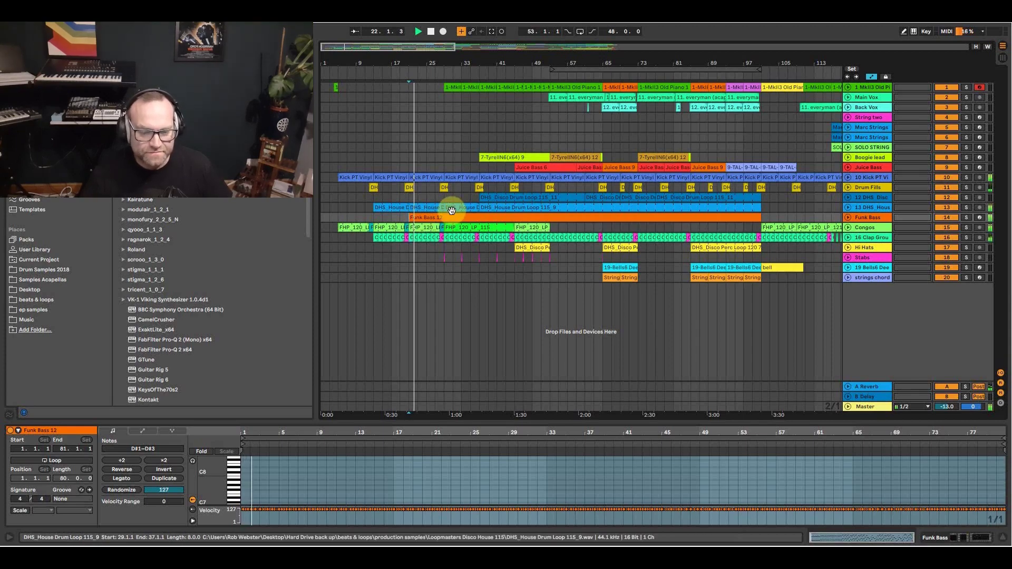
Set the 16 Clap Group track's volume to -8.0 dB in the mixer and return to the arrangement.
click(878, 240)
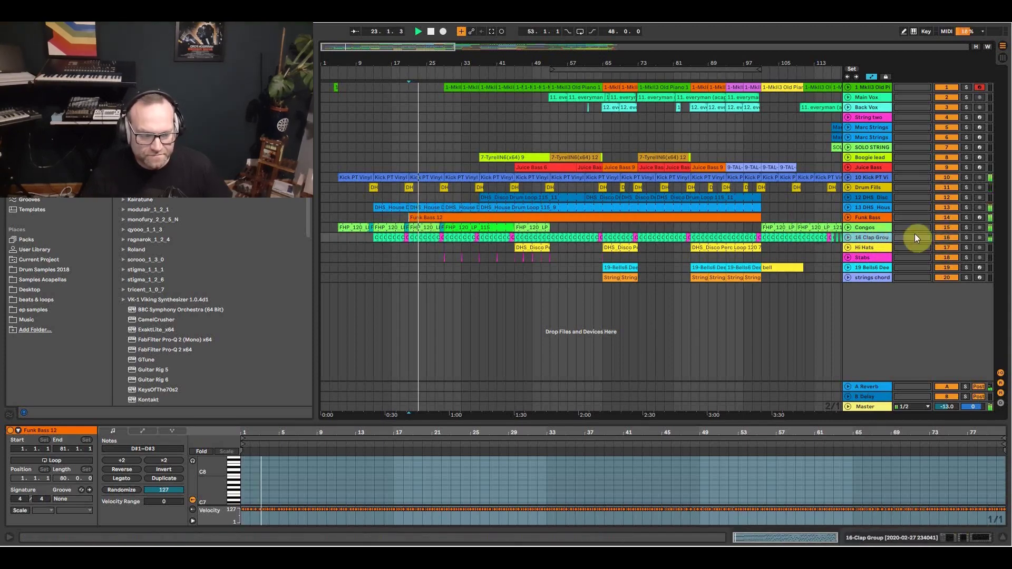
key(Tab)
drag(602, 416, 735, 419)
drag(830, 364, 830, 364)
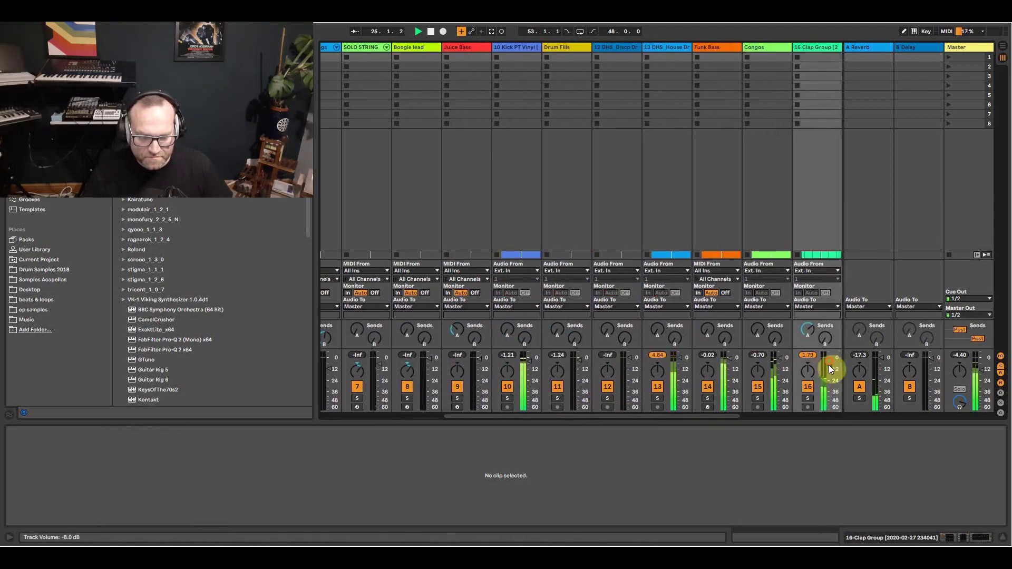
key(Tab)
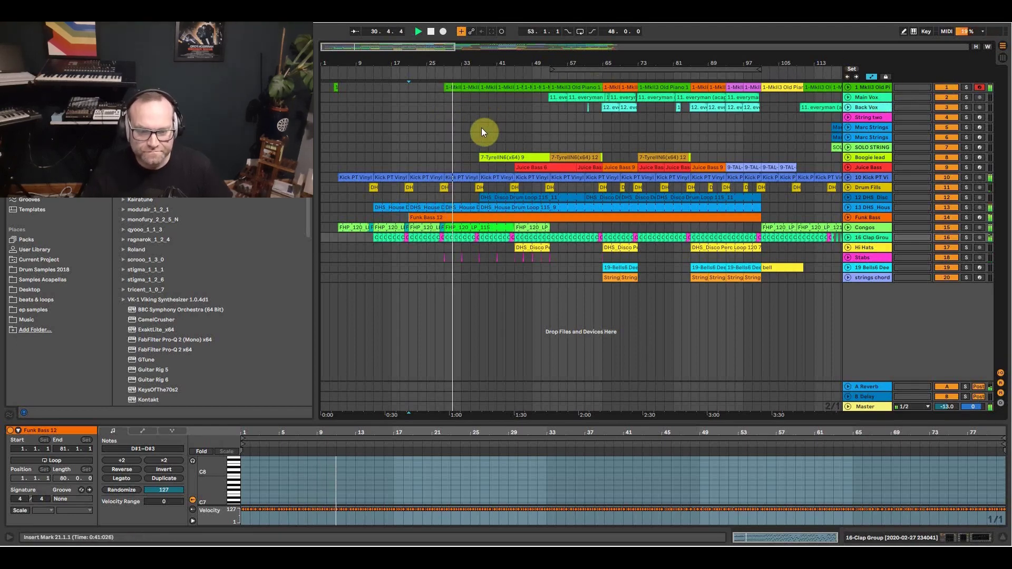
Listen to the arrangement from bars 41 and 53, with the Juice Bass track unfolded.
click(499, 127)
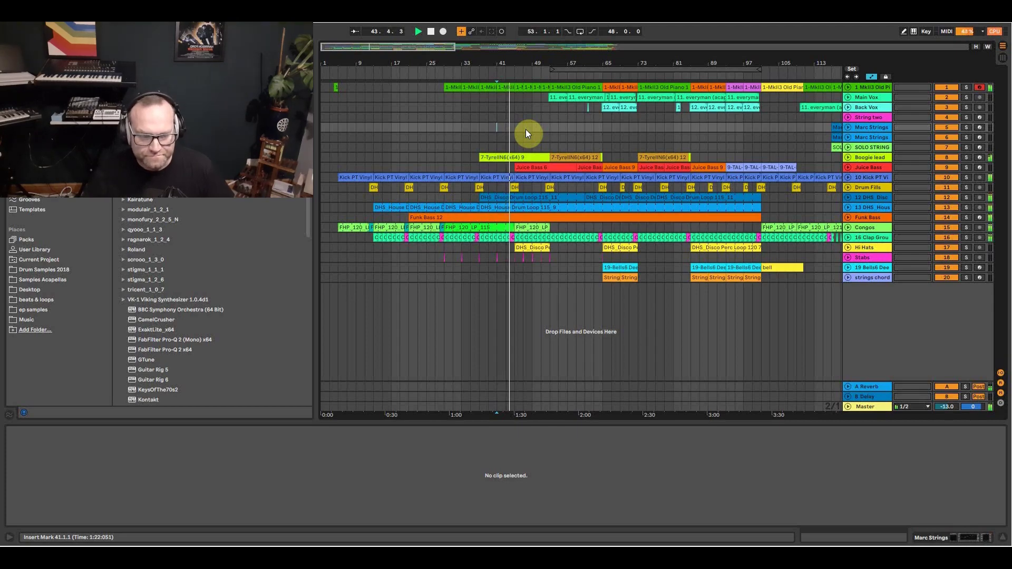
click(846, 169)
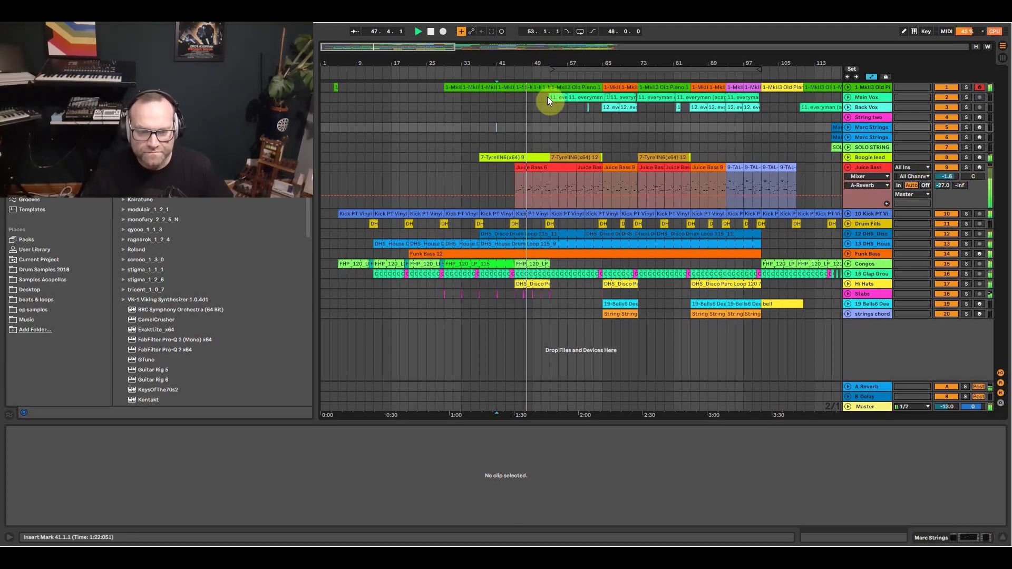
scroll(548, 98, up, 3)
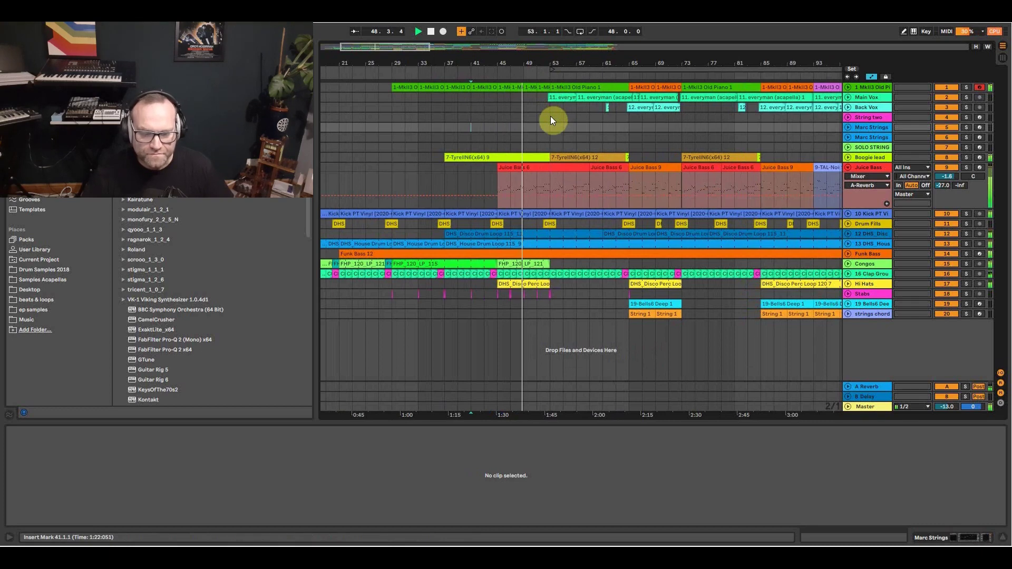
click(550, 117)
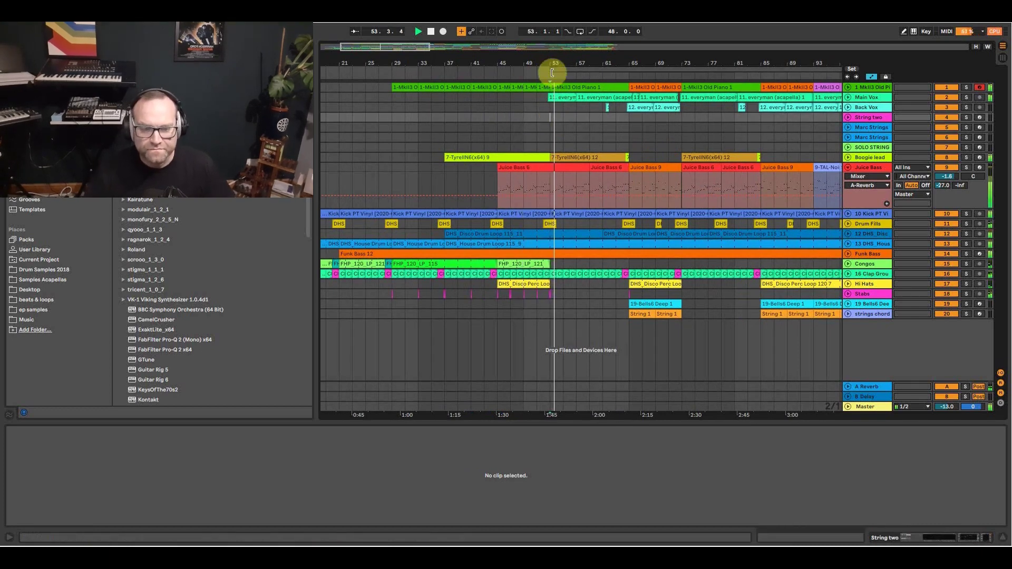
Narrow the browser to widen the arrangement, play from bar 57, and fold the Juice Bass track.
drag(318, 118, 245, 118)
drag(411, 64, 422, 60)
click(514, 115)
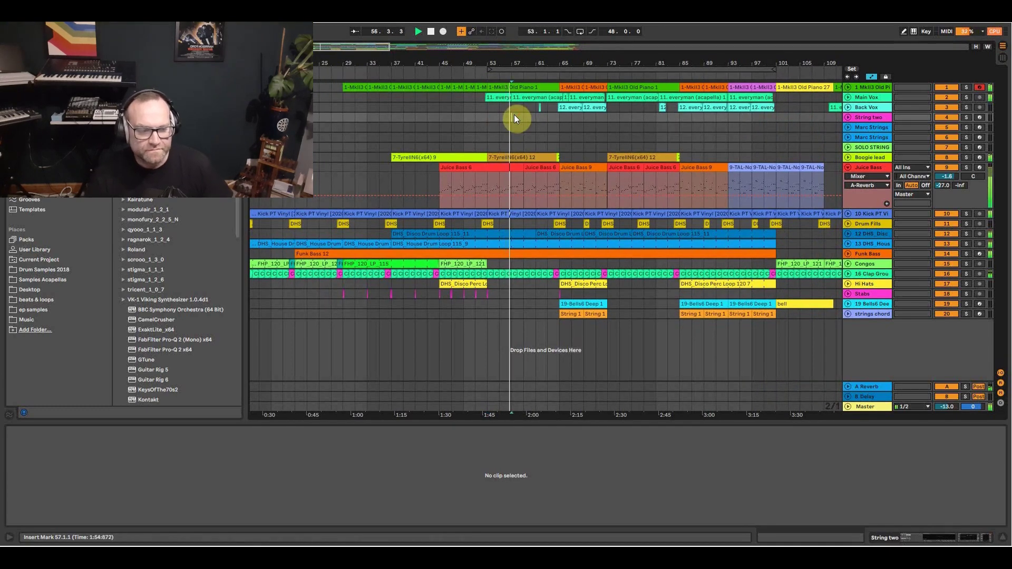
click(847, 167)
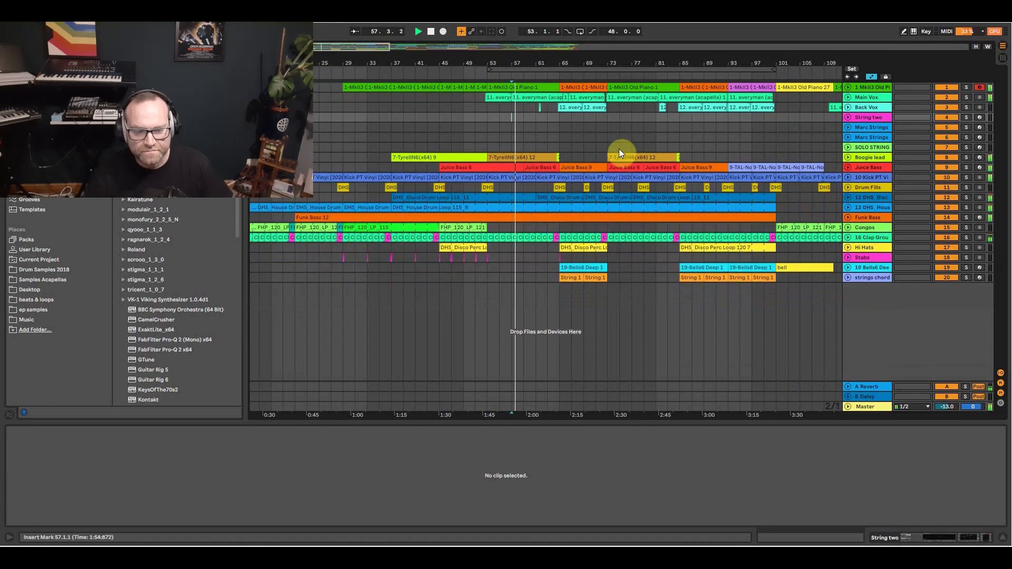
Audition the vocal and bass sections from bars 65, 85 and 99.
click(556, 125)
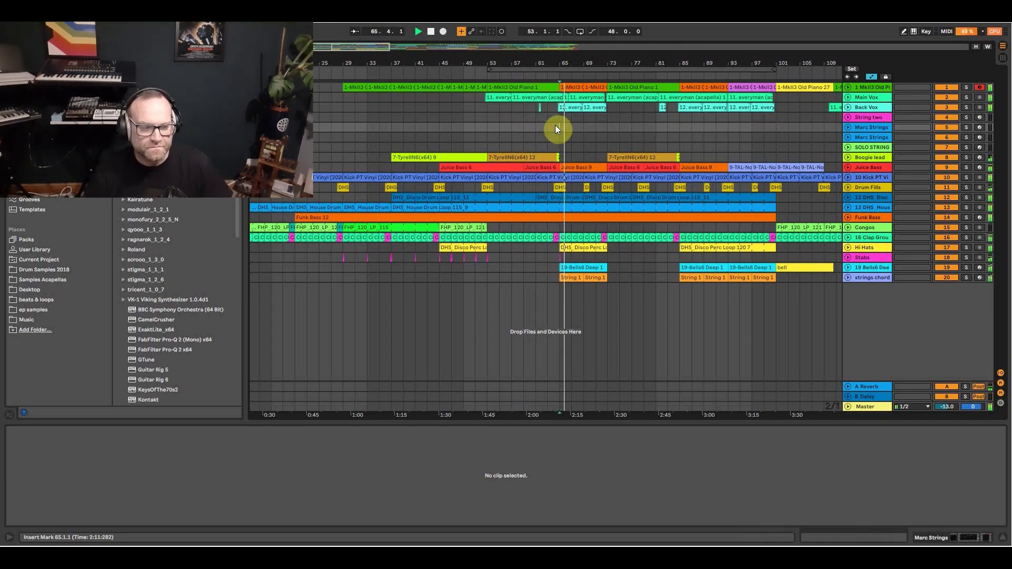
drag(564, 62, 549, 61)
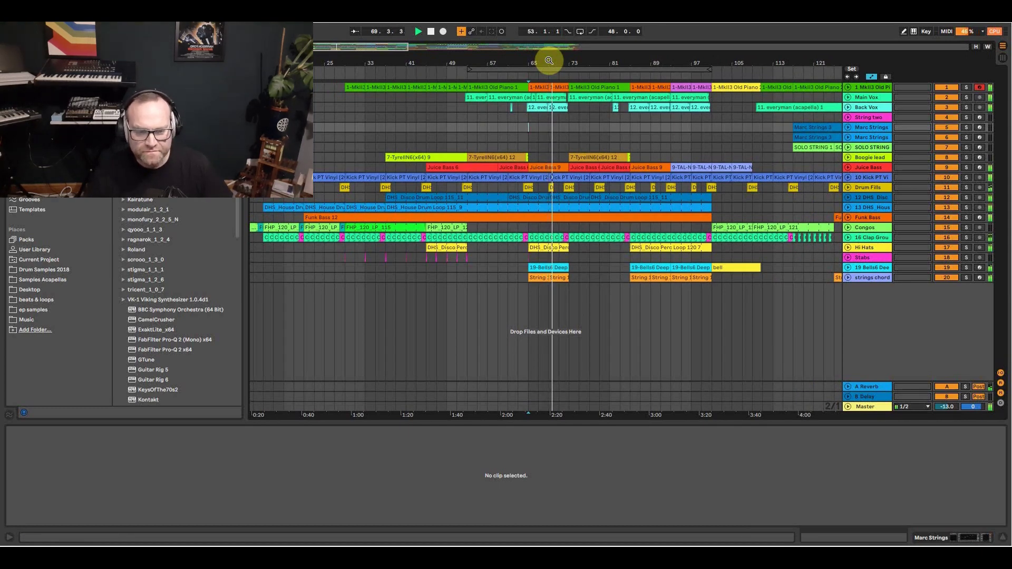
drag(546, 69, 541, 64)
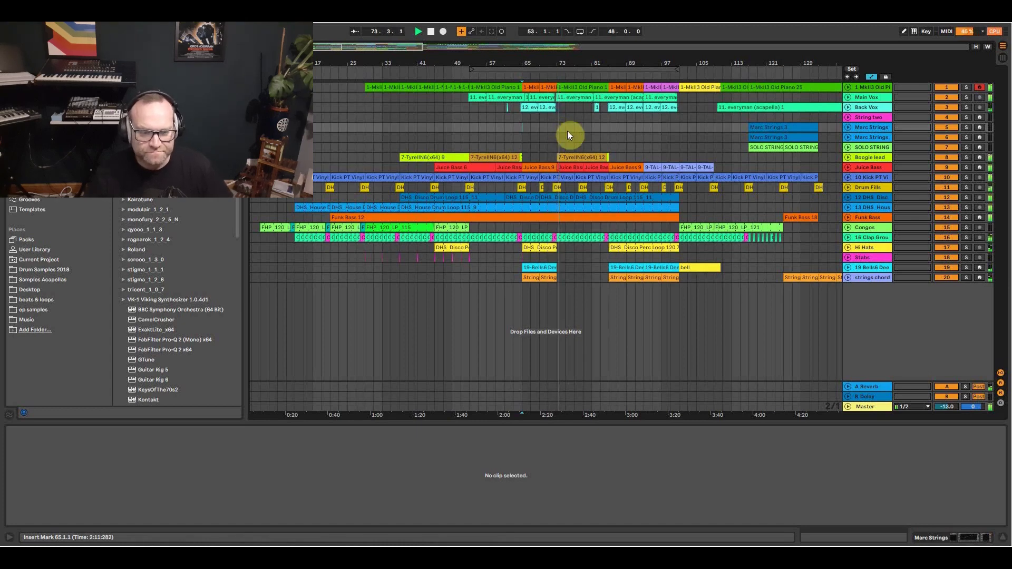
click(608, 128)
click(672, 126)
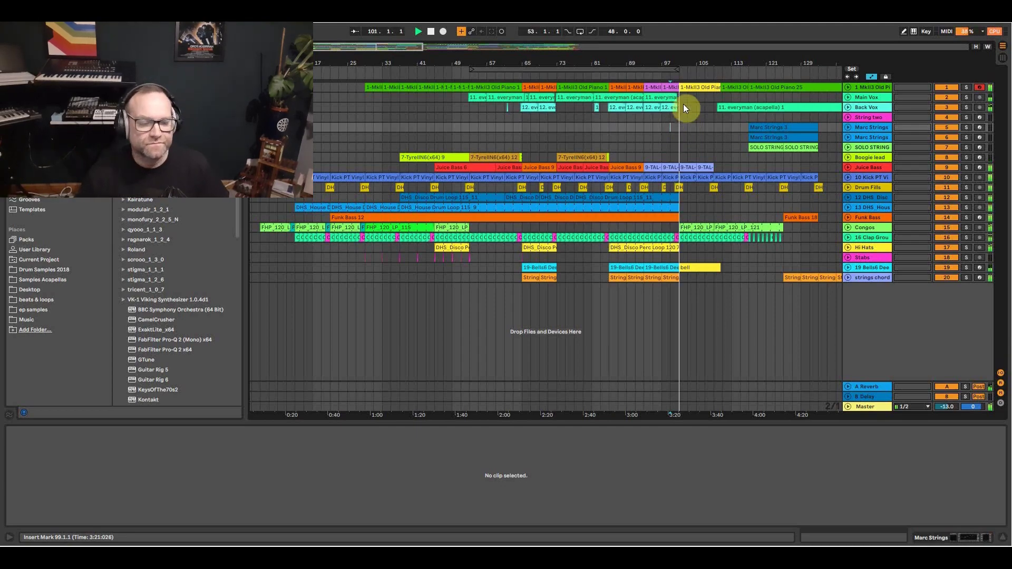
Audition the Marc Strings section from bar 117 and the breakdown from bar 133.
drag(707, 61, 526, 47)
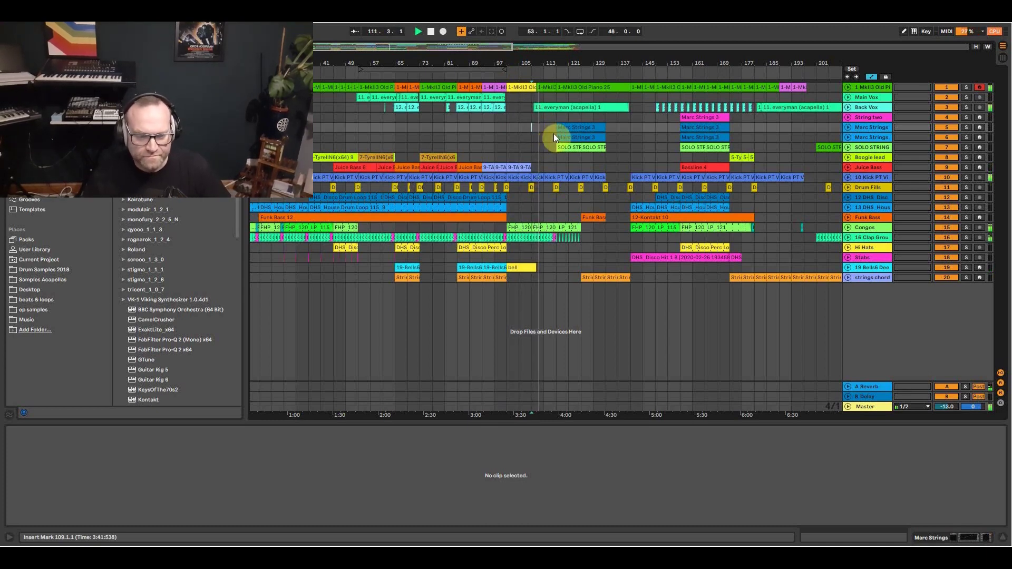
click(555, 134)
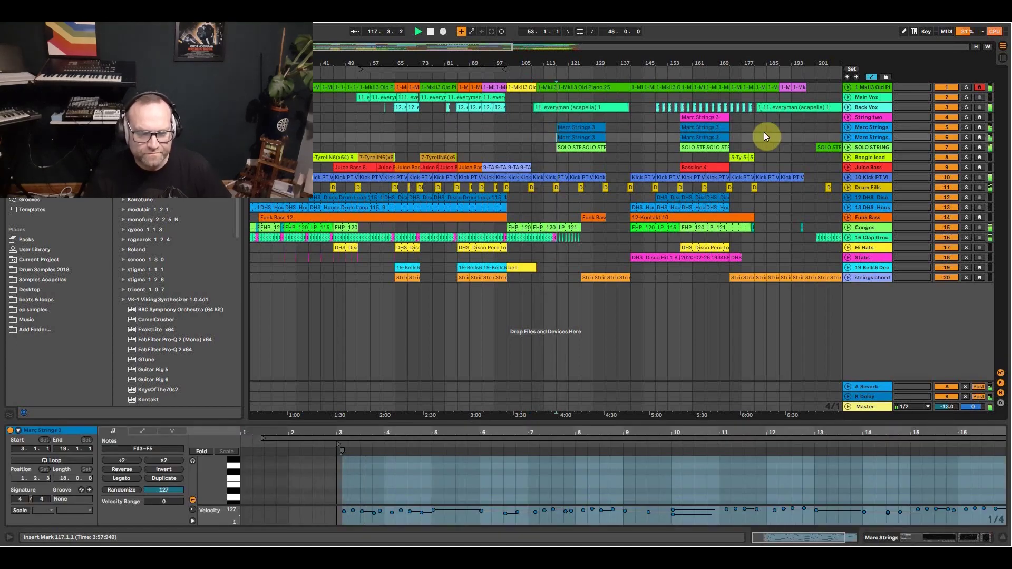
drag(601, 63, 528, 63)
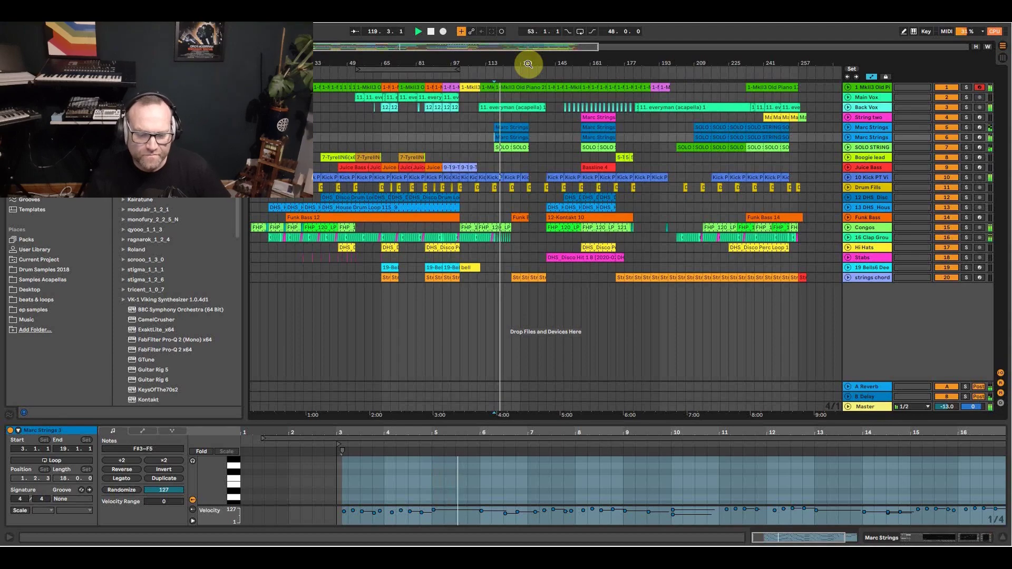
click(529, 159)
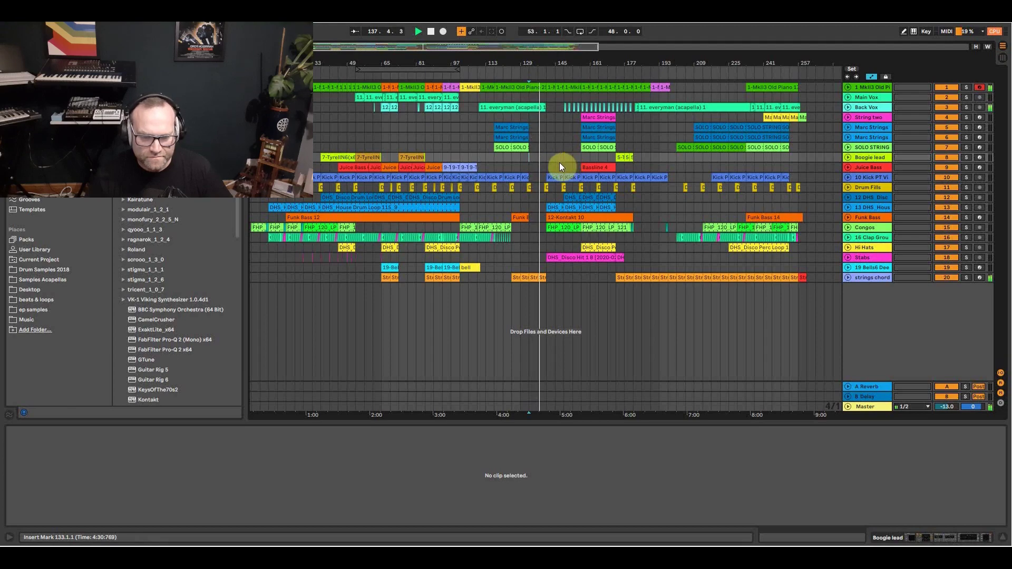
Play the second main section from bar 149 and from bar 157, where the strings return.
key(space)
key(space)
drag(591, 62, 537, 54)
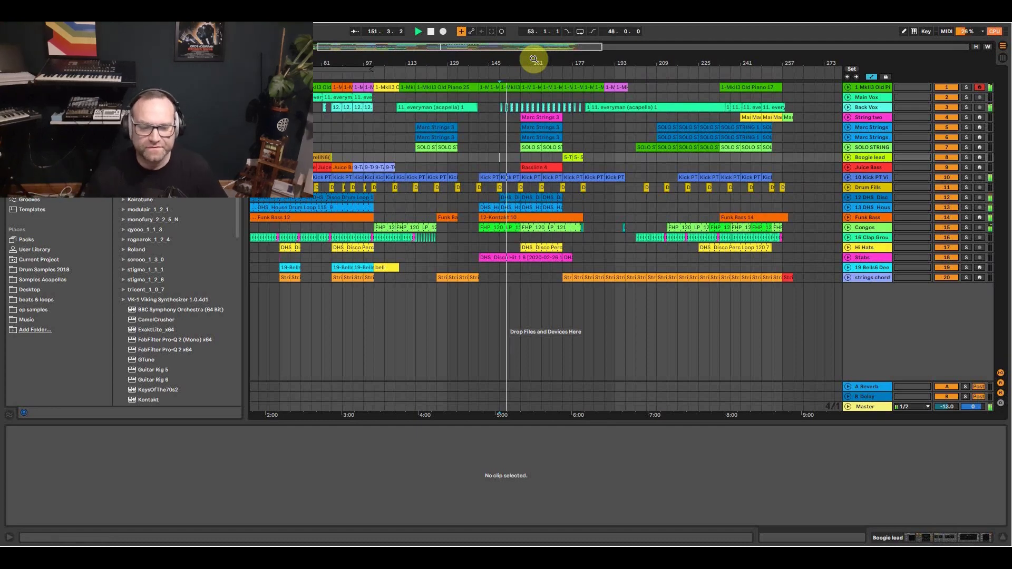
click(523, 160)
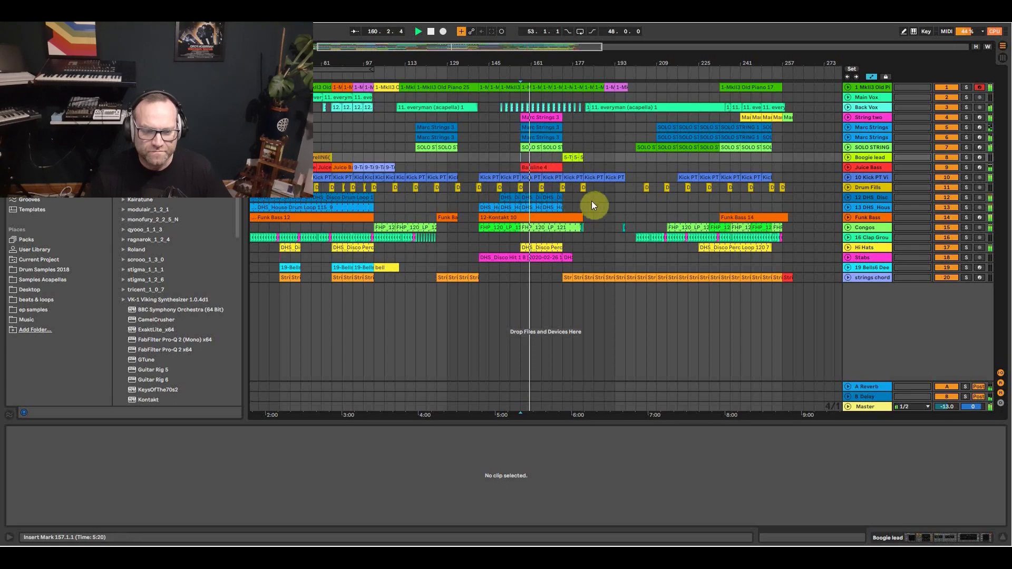
Play the arrangement from bar 201, where the clip run on the SOLO STRING track begins.
click(608, 204)
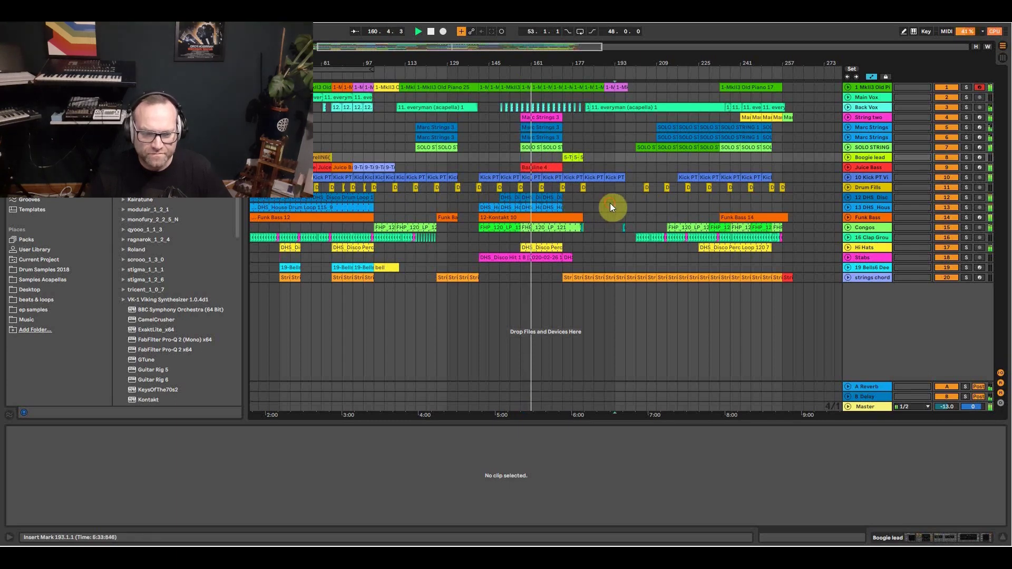
click(636, 158)
key(space)
drag(667, 57, 601, 60)
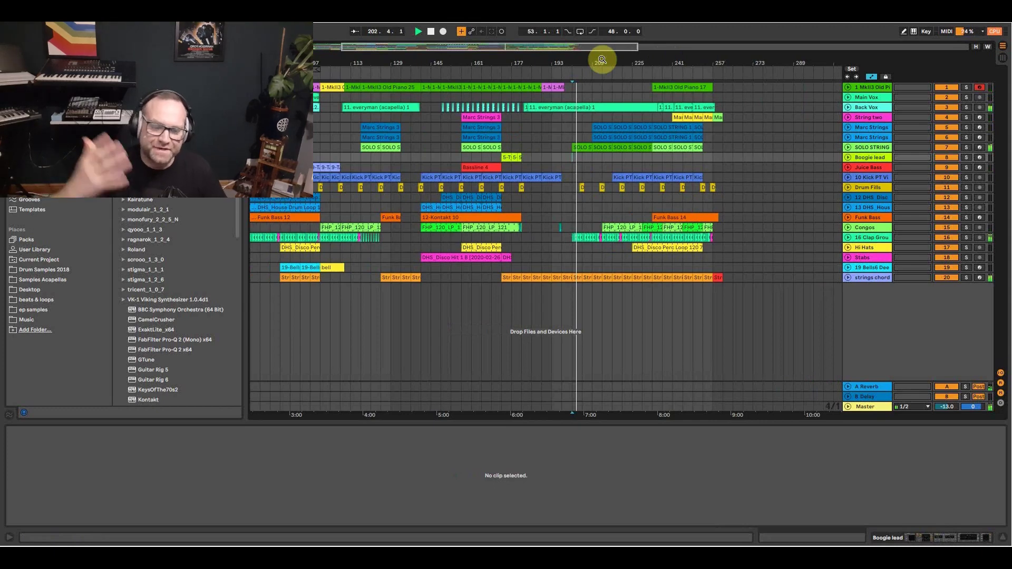
Audition the final section of the arrangement from bars 217, 233 and 249 through to the end.
click(613, 164)
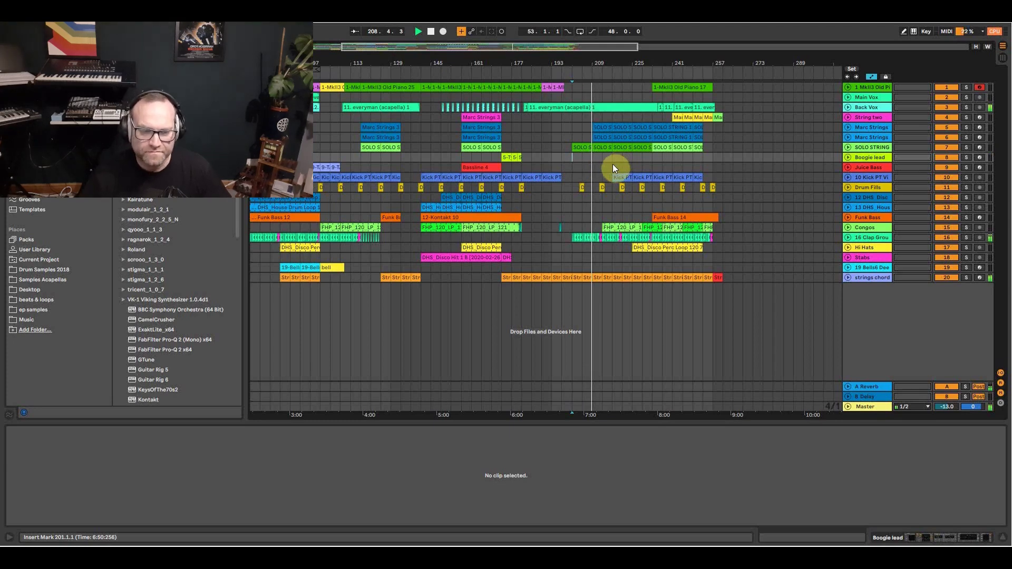
click(656, 164)
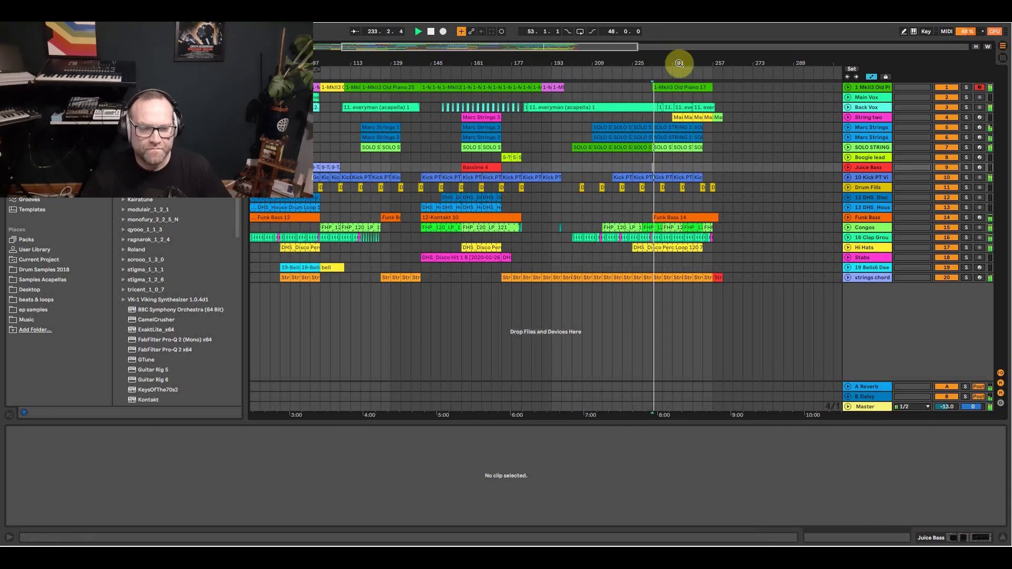
drag(679, 63, 648, 62)
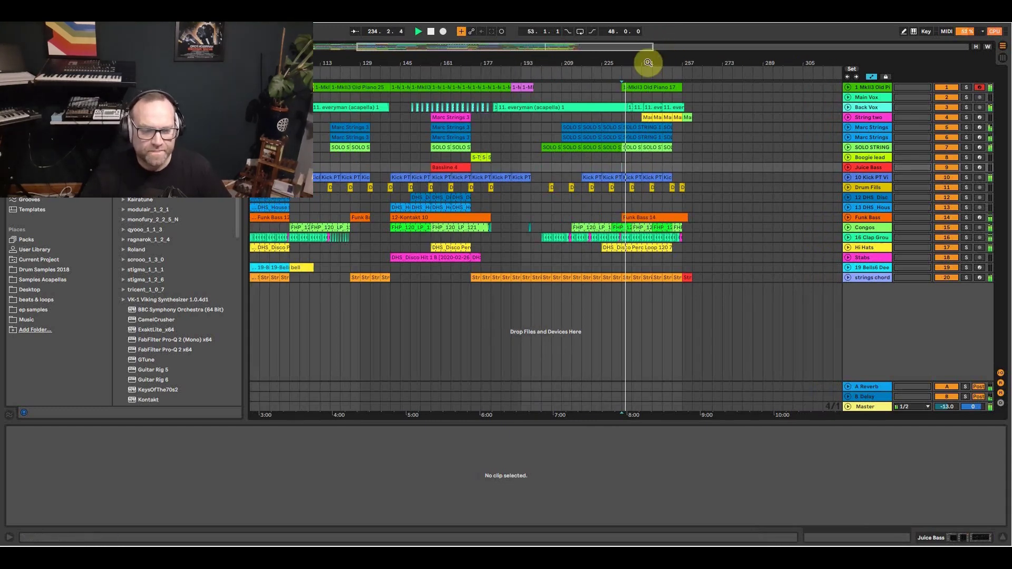
click(666, 164)
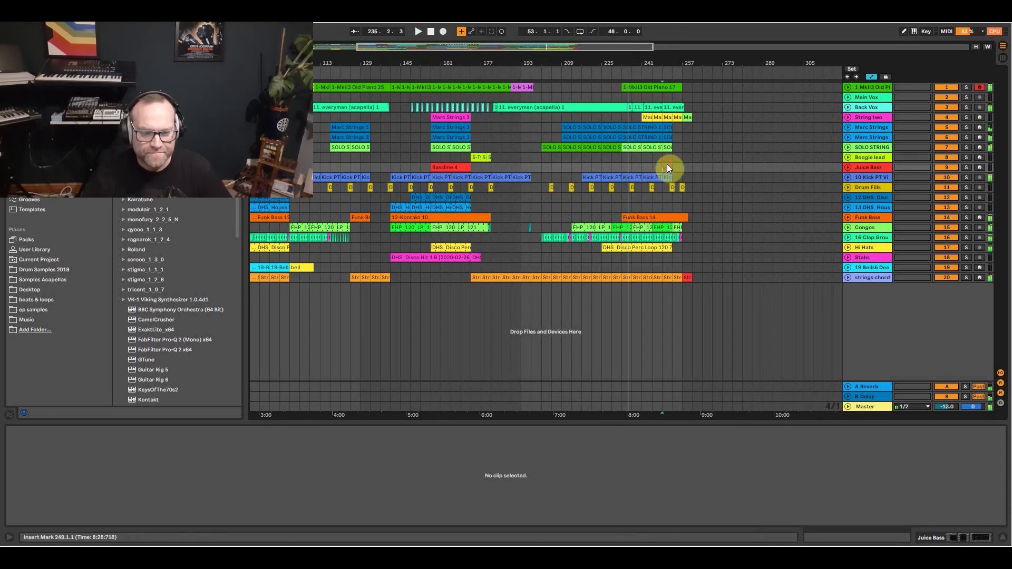
drag(628, 62, 651, 59)
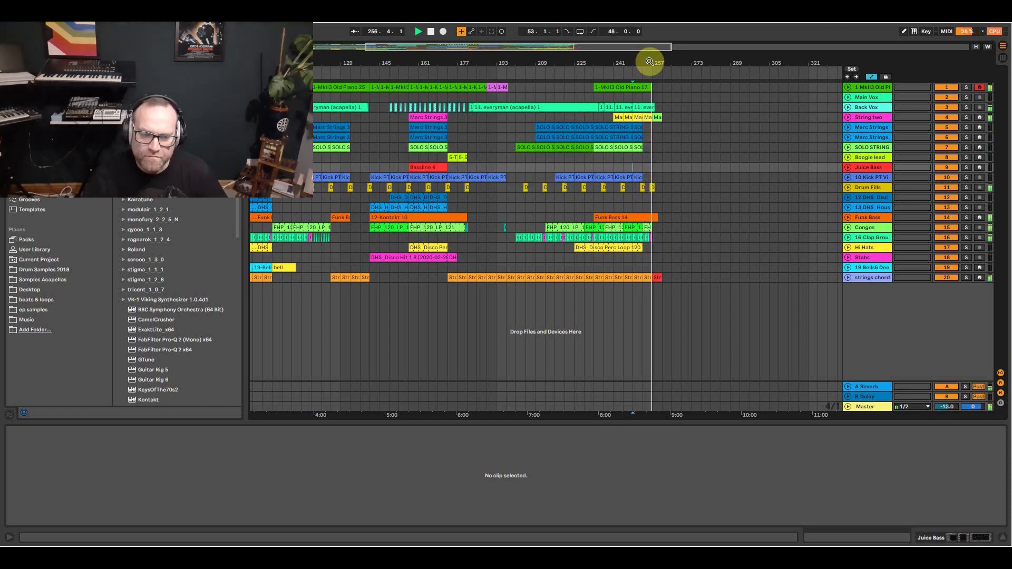
drag(650, 62, 652, 57)
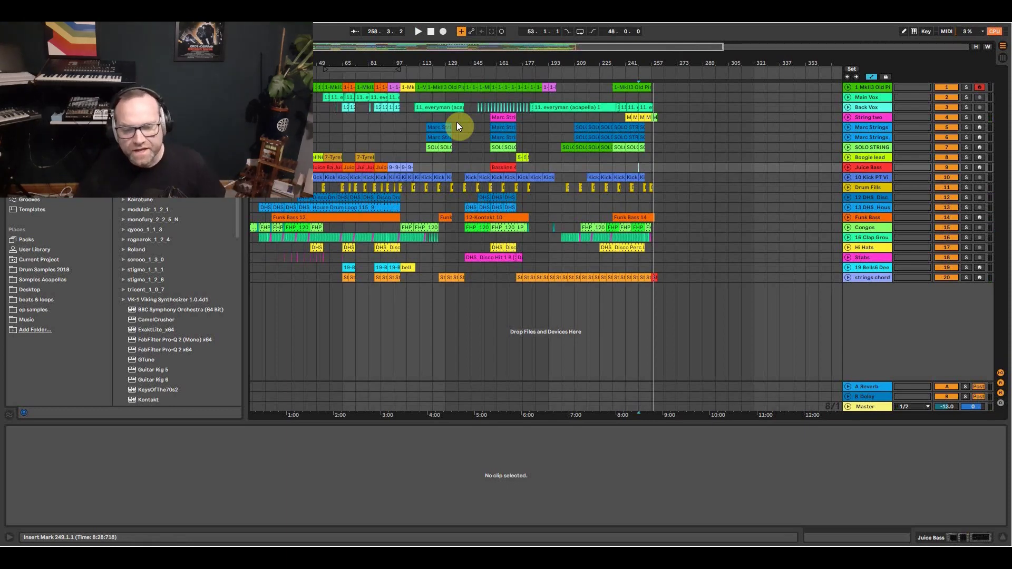
Select the MkII3 Old Piano clip at bar 65 and solo the piano track.
click(400, 133)
click(345, 90)
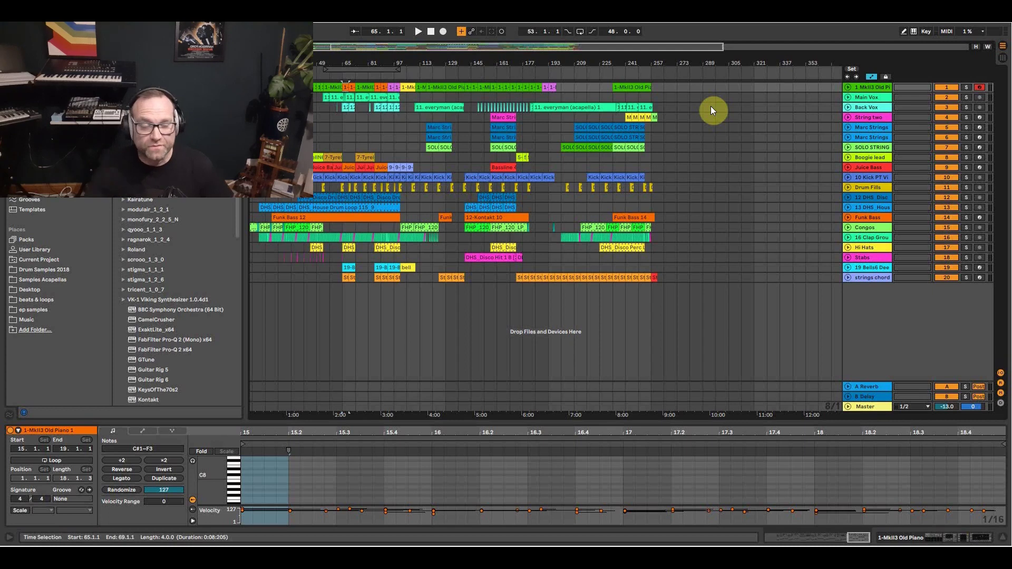
click(871, 75)
click(976, 88)
click(962, 87)
click(334, 96)
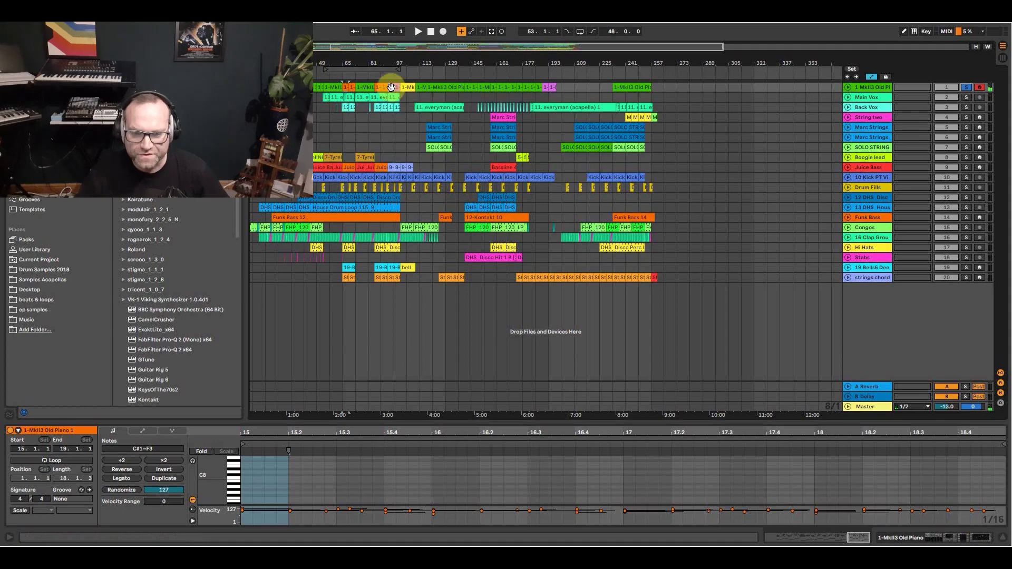
Play the soloed piano from around bar 73 and show the notes of the piano clip at bar 85 in an enlarged editor.
click(359, 116)
key(space)
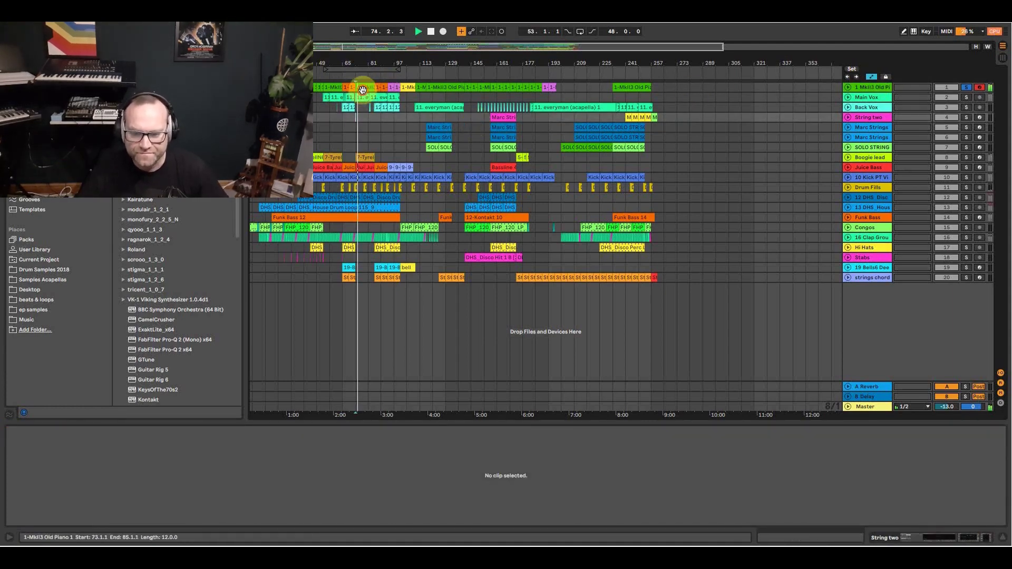
click(380, 87)
drag(393, 425, 402, 211)
drag(209, 386, 208, 359)
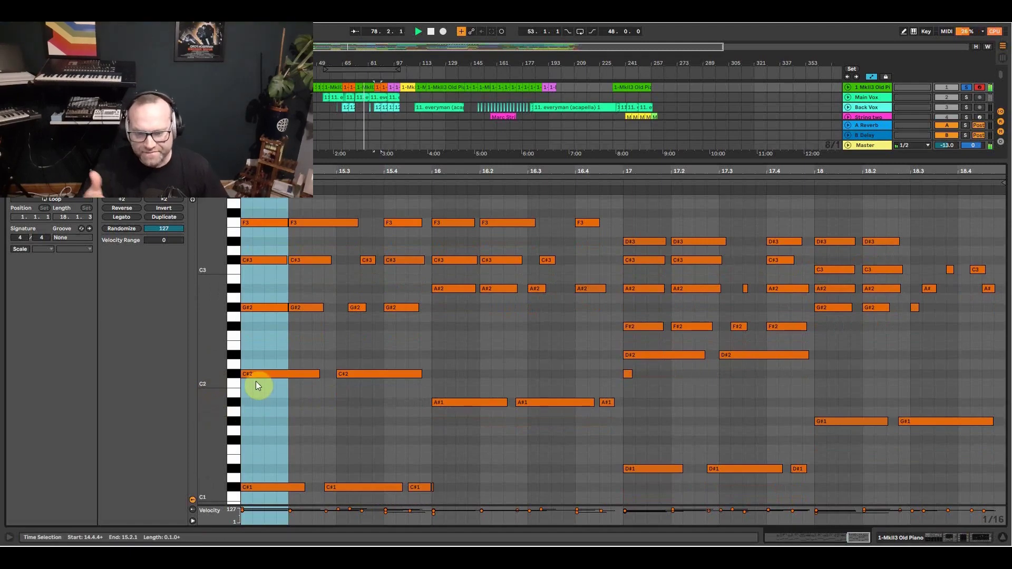
Move playback to bar 81 and to bar 85, and reopen the MkII3 Old Piano clip at bar 85.
click(374, 117)
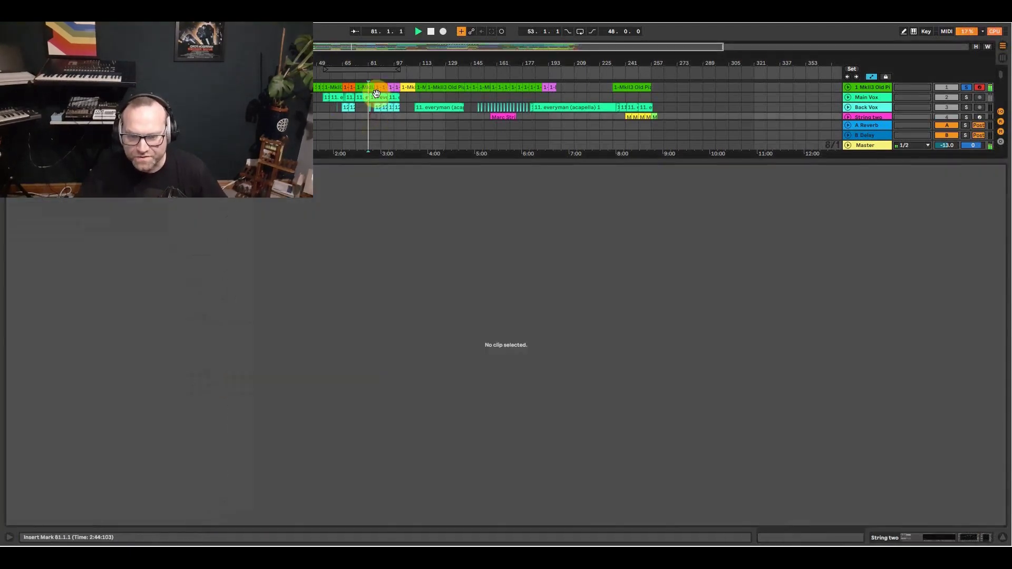
click(379, 90)
drag(377, 65, 376, 93)
click(370, 113)
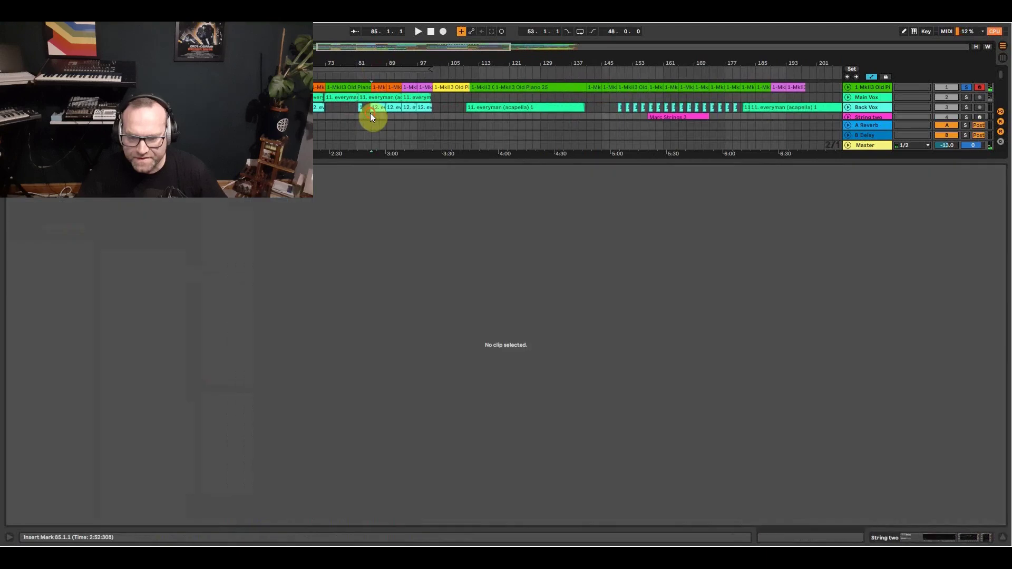
click(376, 84)
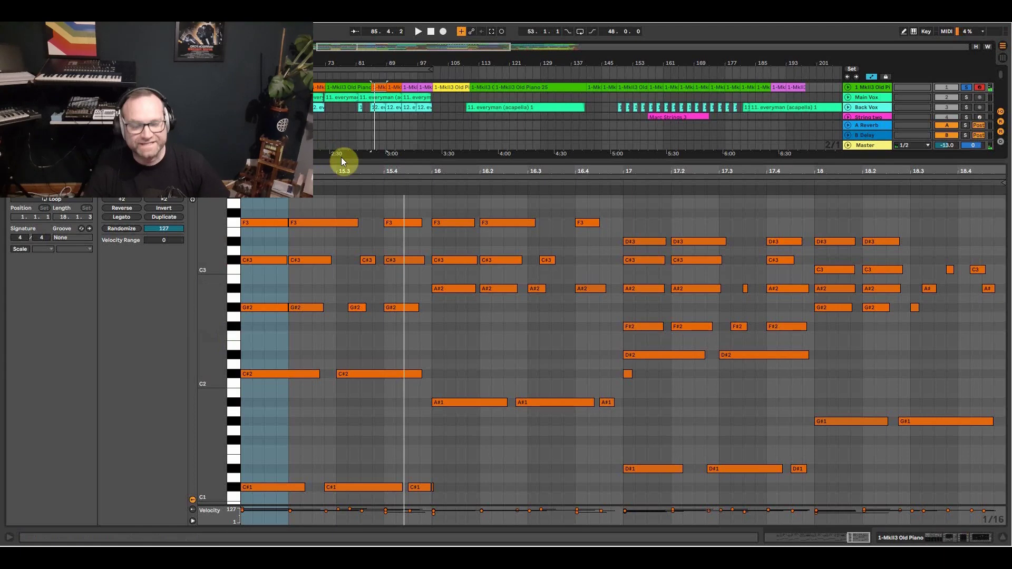
Play through the piano clip's chords from bar 85, stop playback and shrink the note editor to reveal more tracks.
click(323, 186)
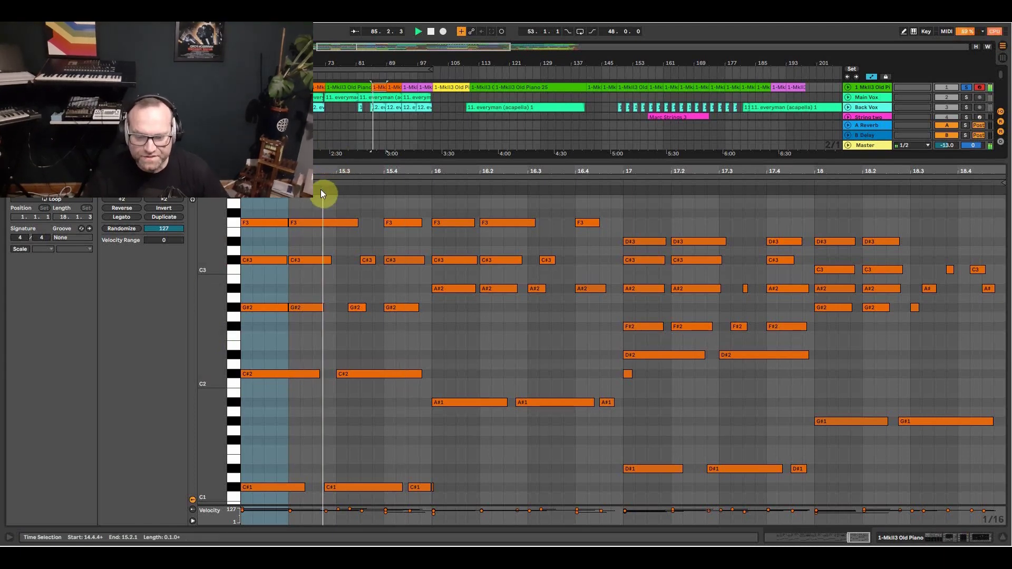
click(523, 342)
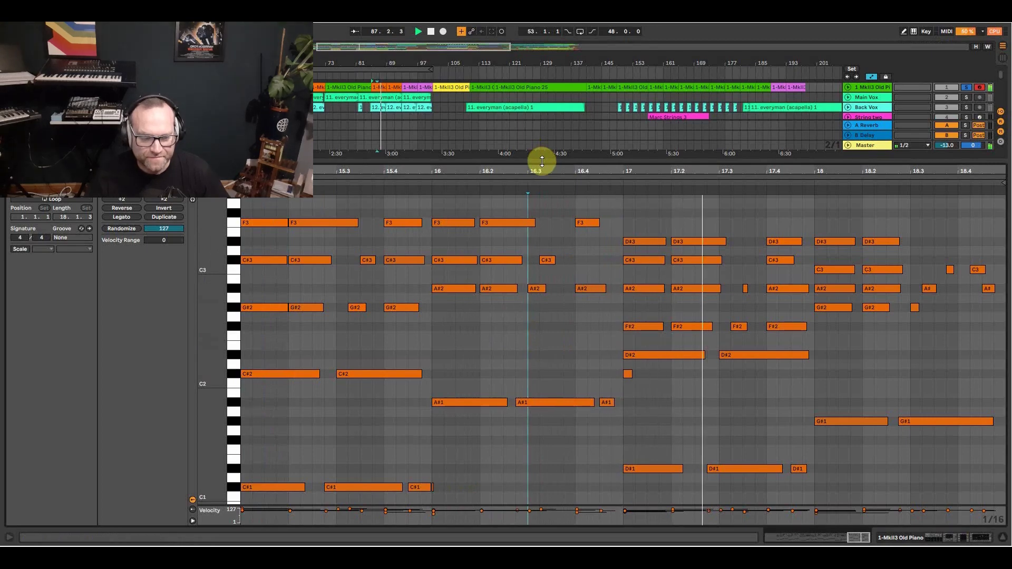
drag(542, 162, 540, 264)
key(space)
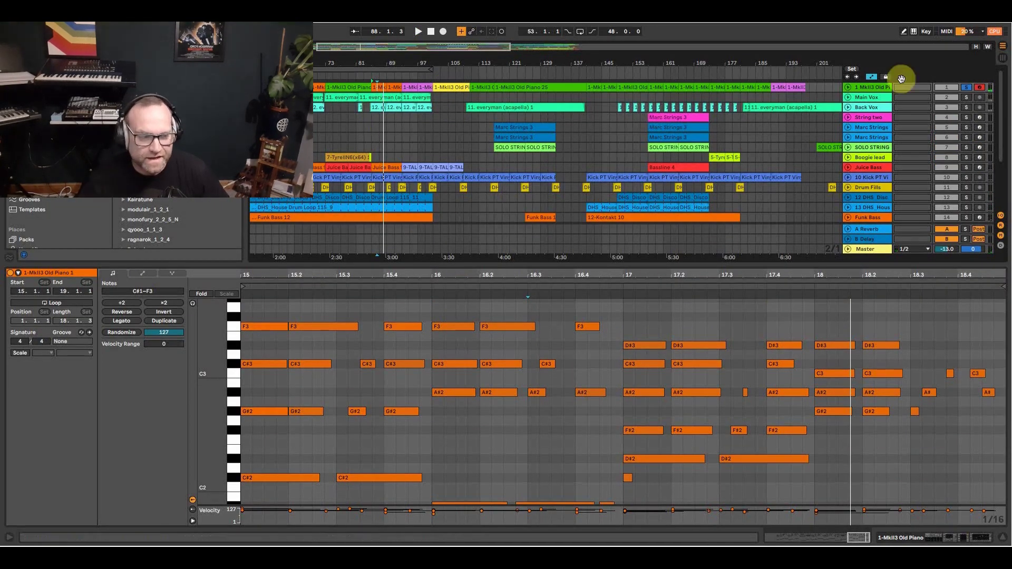
Solo the Main Vox track and audition it with the piano from bars 85, 73 and 53, with the full track list in view.
click(966, 97)
key(space)
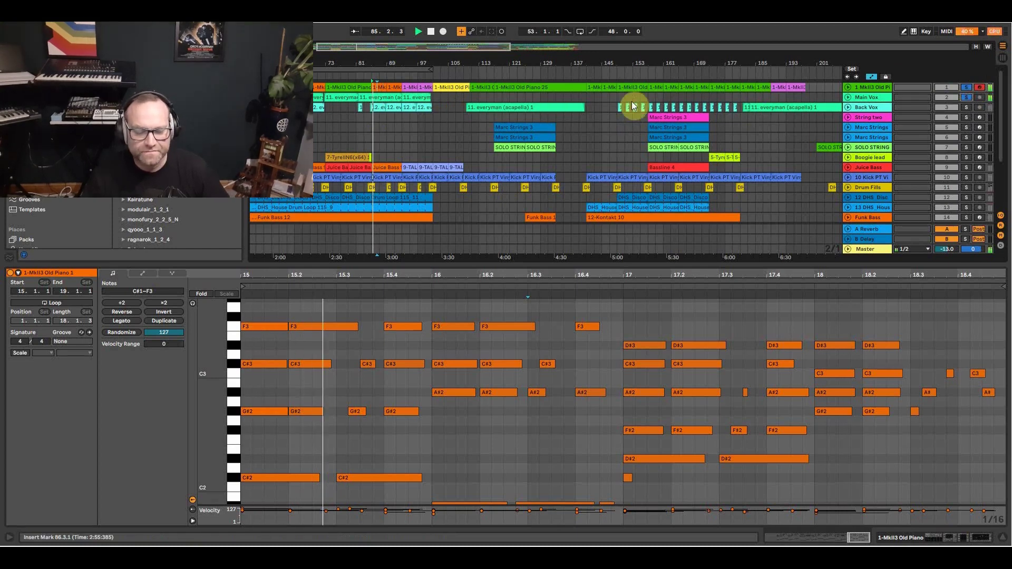
drag(358, 69, 442, 65)
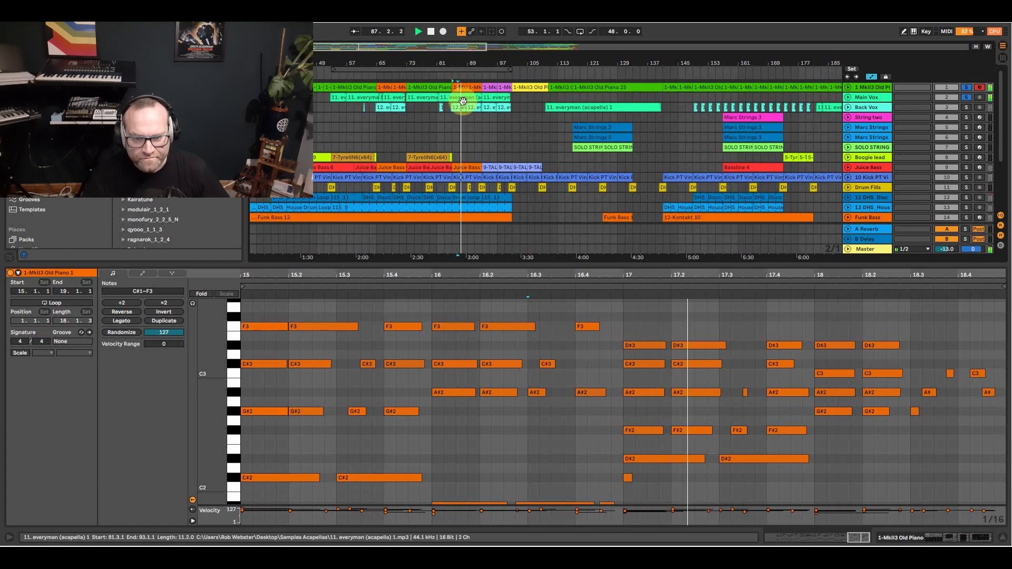
click(409, 109)
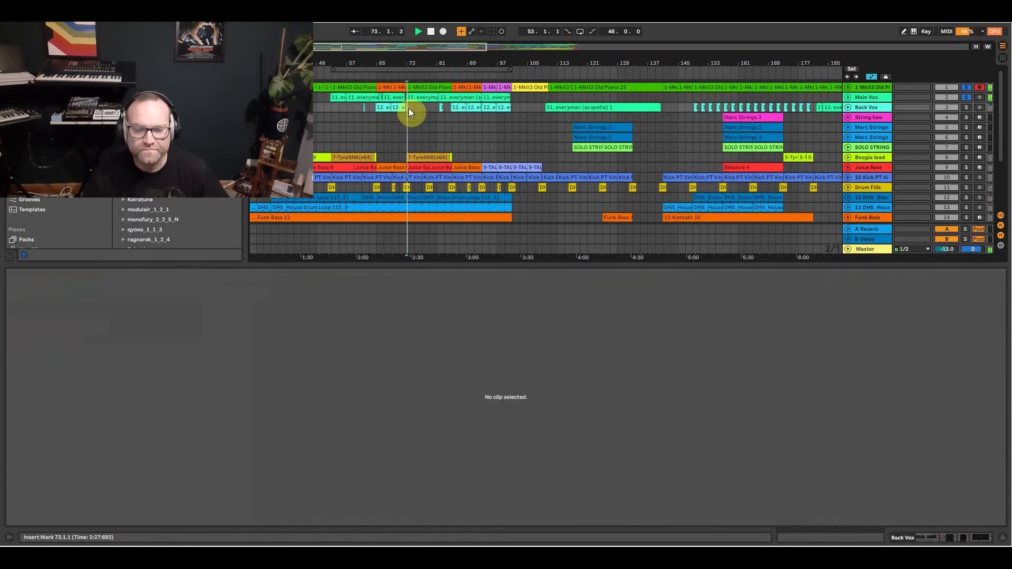
click(334, 105)
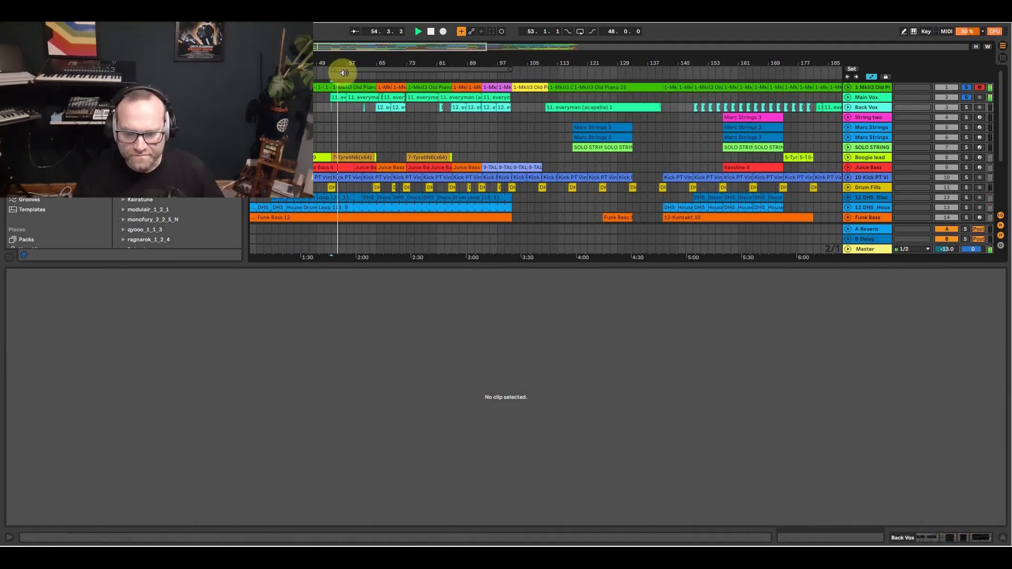
drag(381, 264, 361, 382)
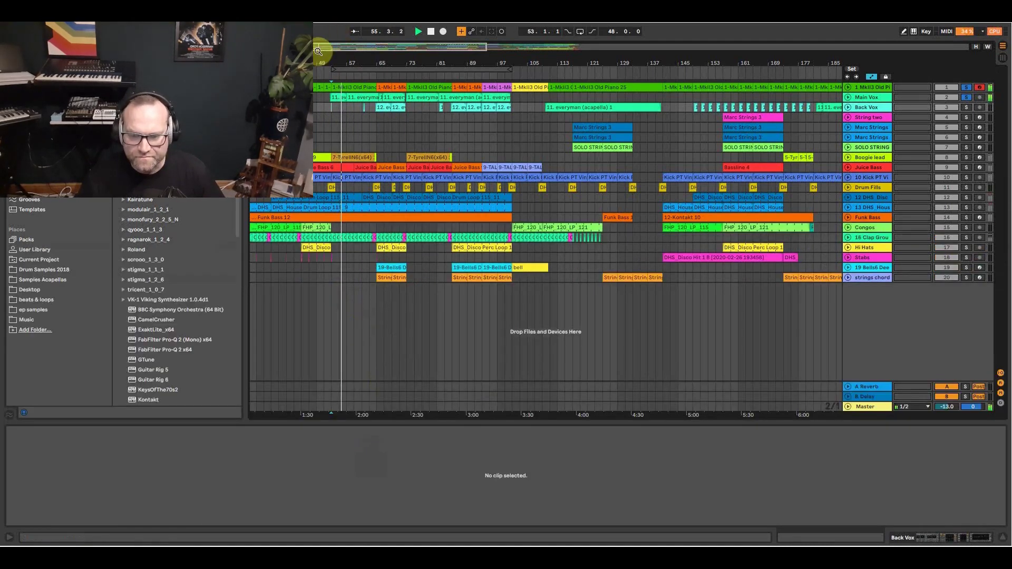
drag(329, 63, 389, 65)
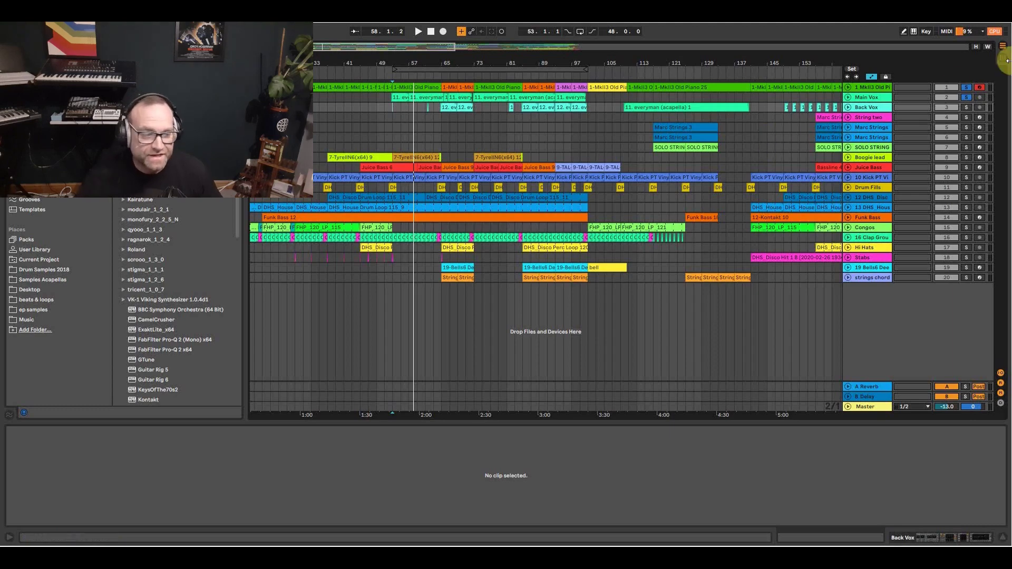
Solo the Funk Bass track and play its Funk Bass 12 clip with the opening notes enlarged in the editor.
click(967, 217)
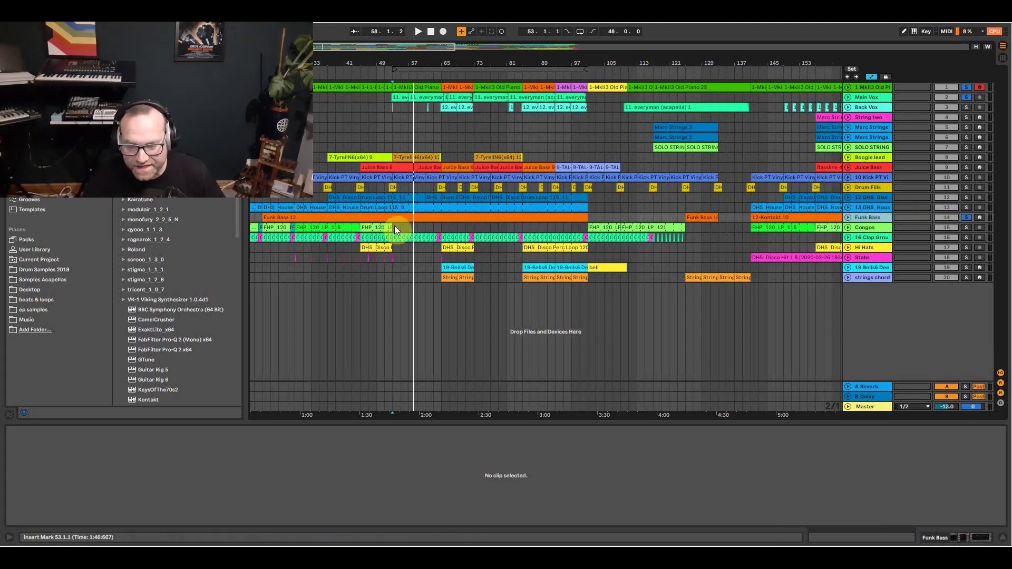
click(406, 219)
drag(350, 419, 386, 119)
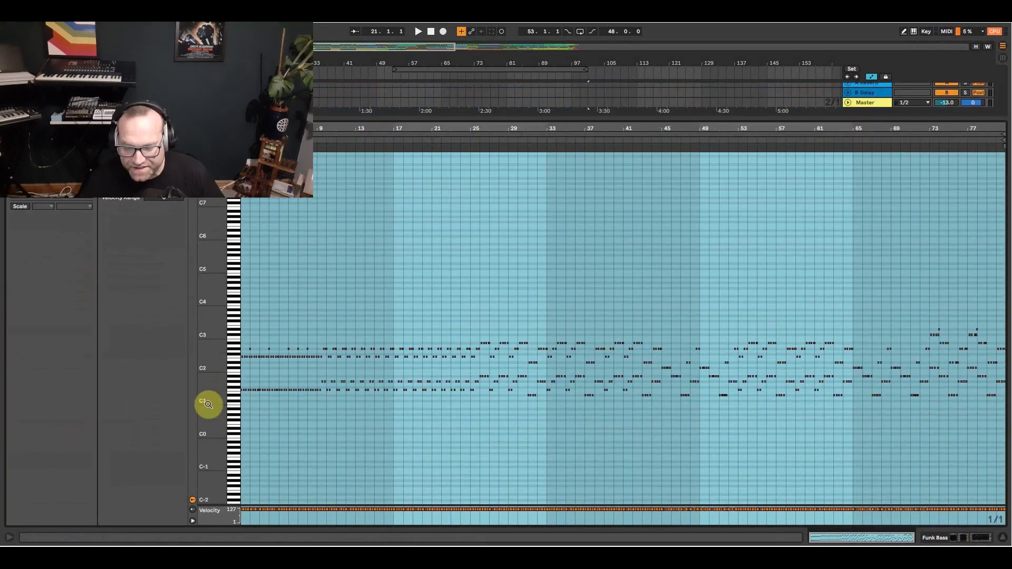
drag(208, 402, 222, 407)
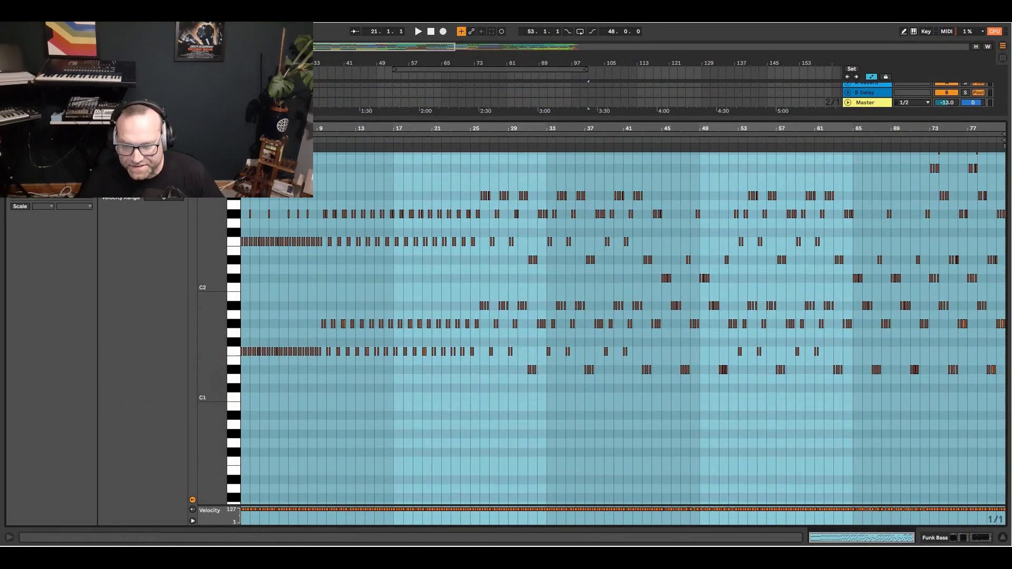
drag(263, 129, 264, 182)
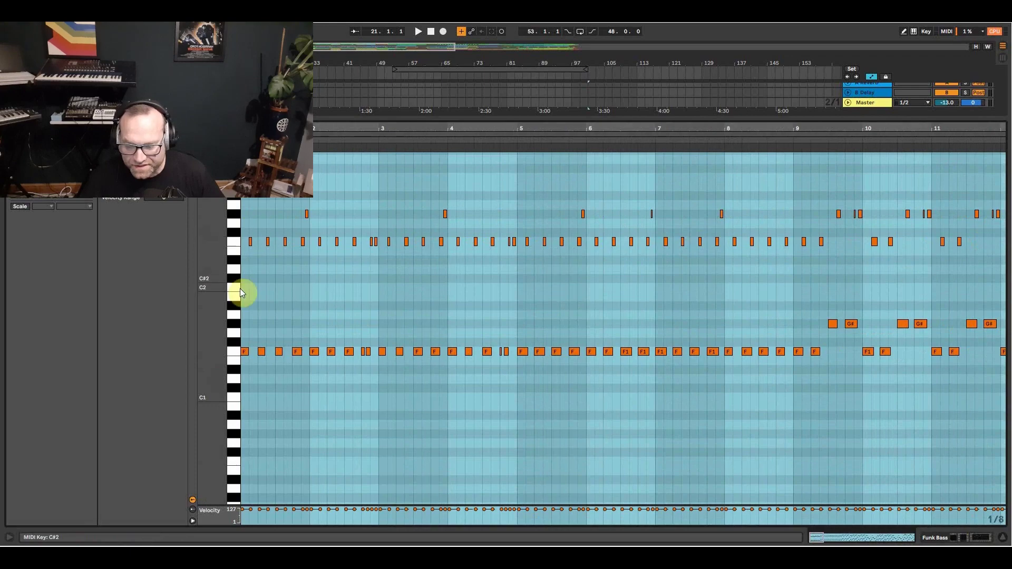
key(space)
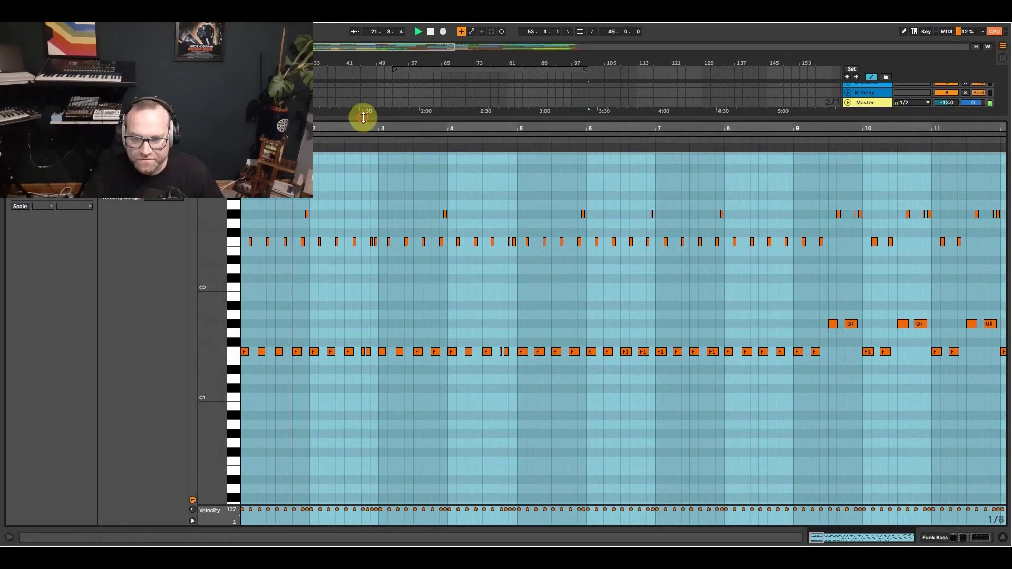
Audition the Funk Bass 12 clip from around bar 31 and from clip bar 25, following its notes up close.
drag(363, 117, 368, 280)
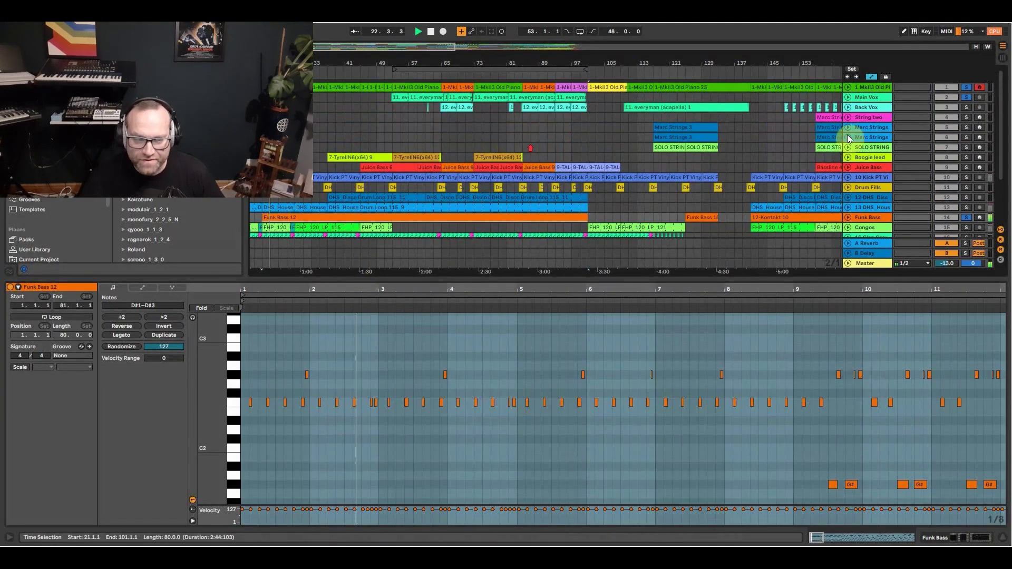
click(322, 108)
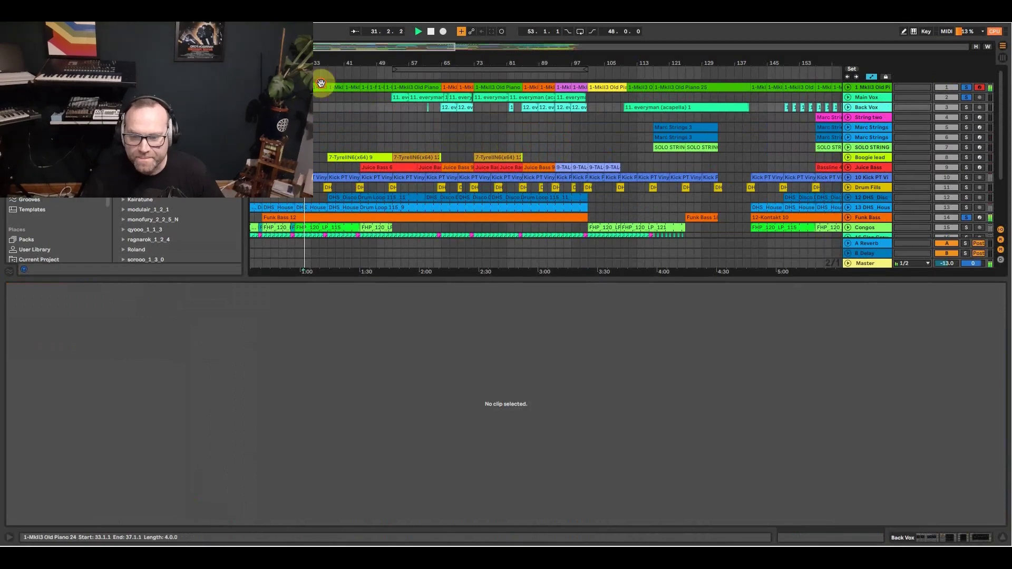
click(323, 217)
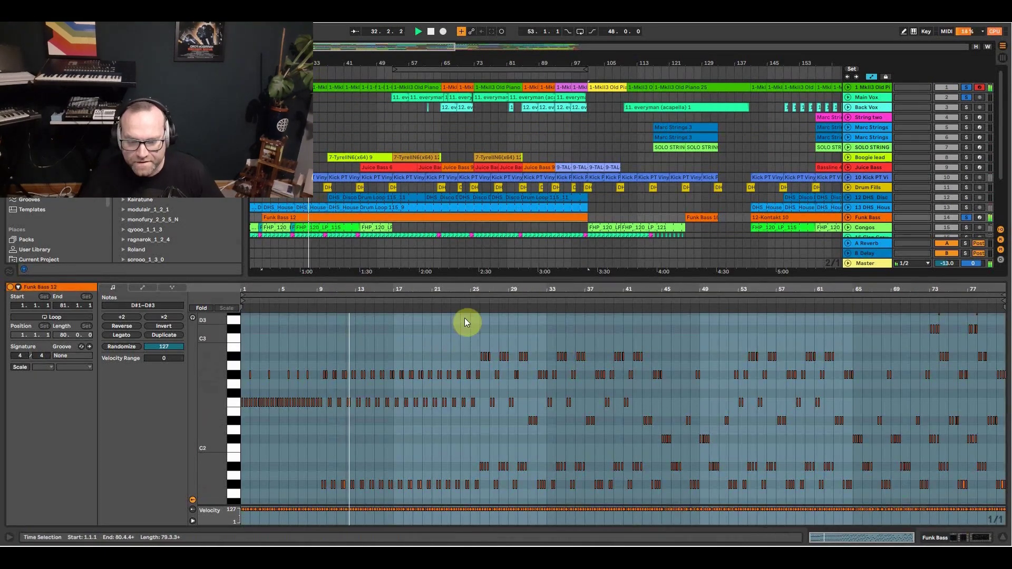
click(480, 298)
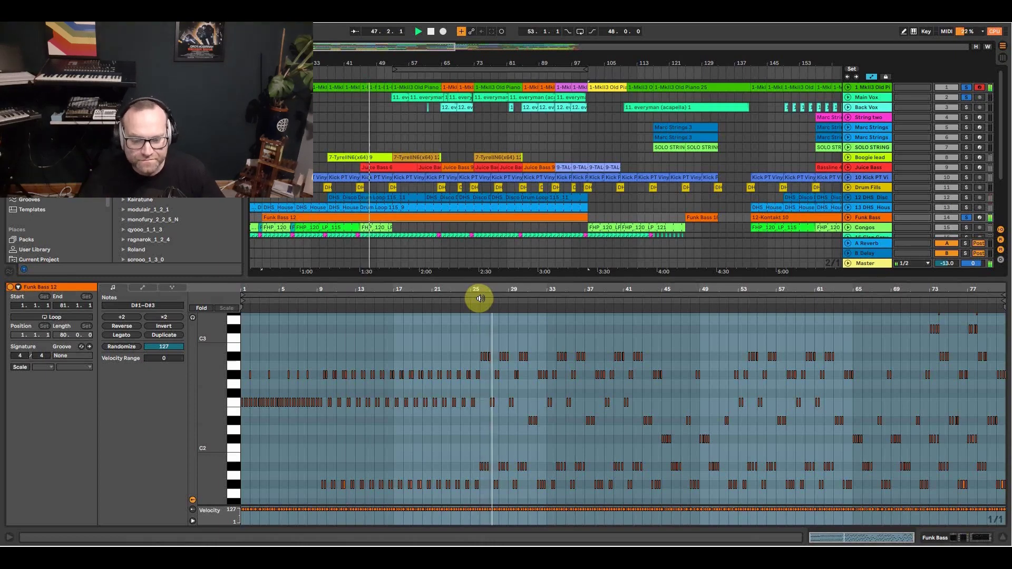
drag(503, 290, 505, 337)
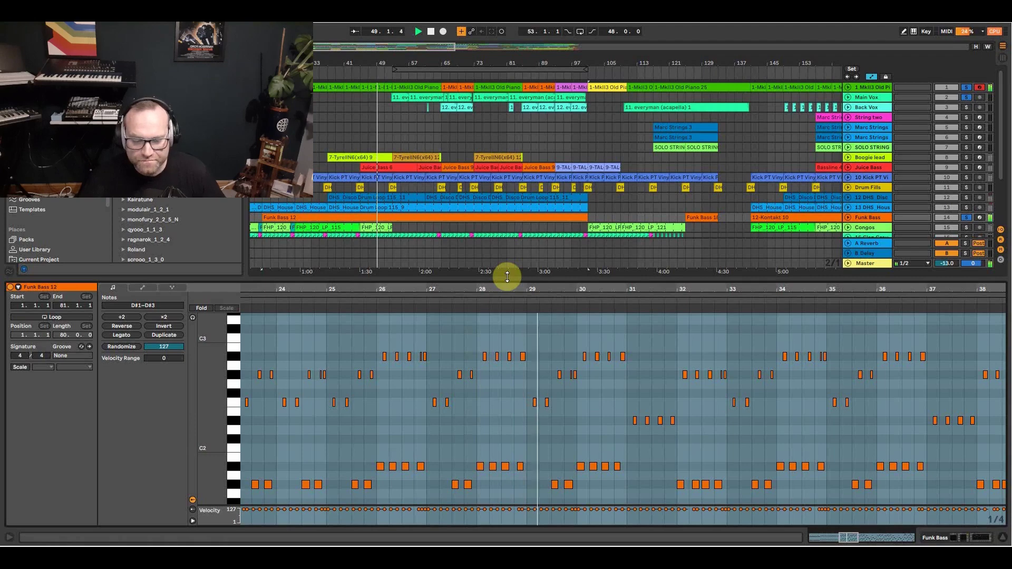
drag(616, 290, 508, 287)
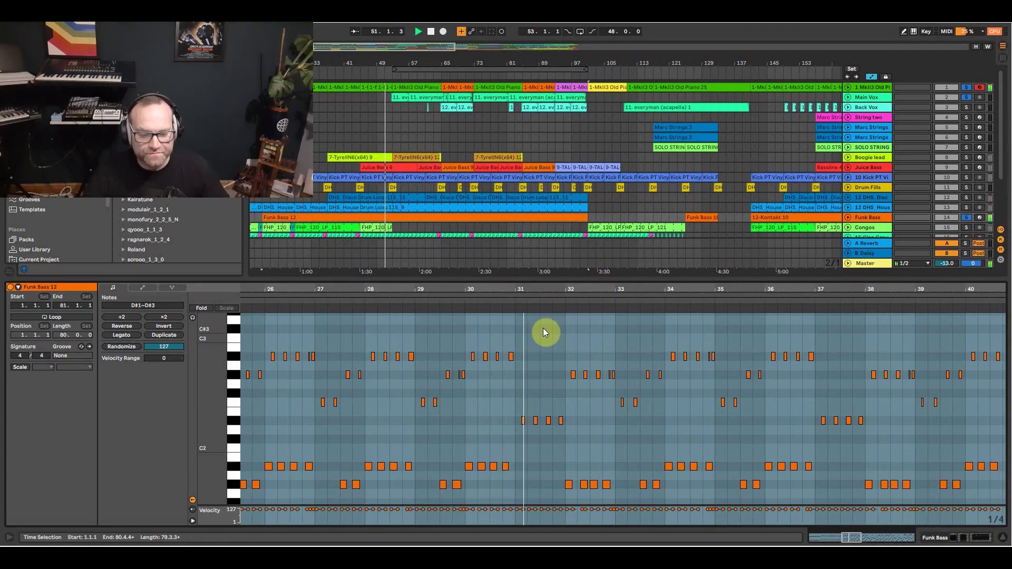
Arm the Funk Bass track for recording, toggle its solo and enlarge the arrangement to show all tracks.
click(979, 218)
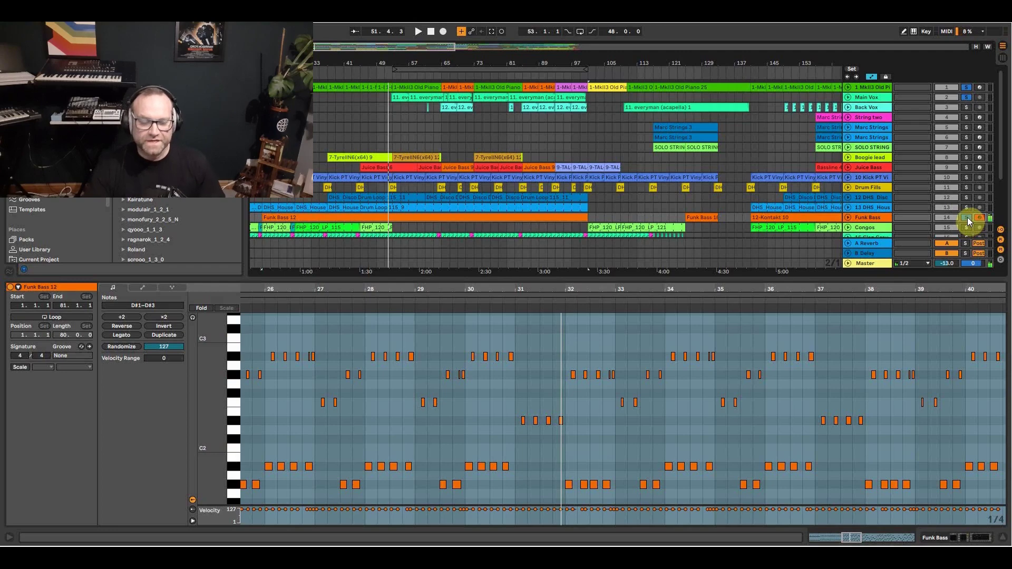
click(967, 217)
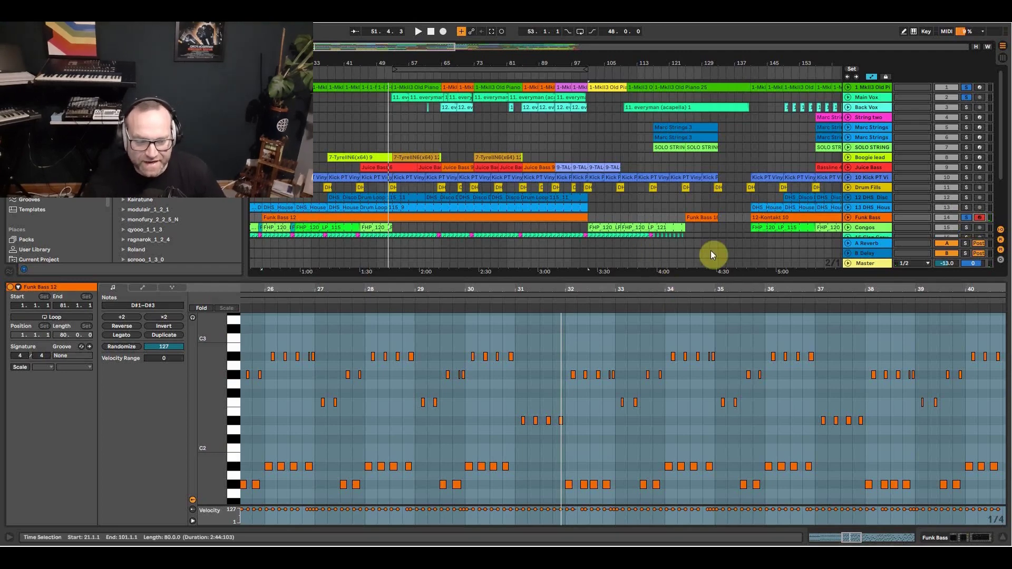
drag(543, 273, 543, 348)
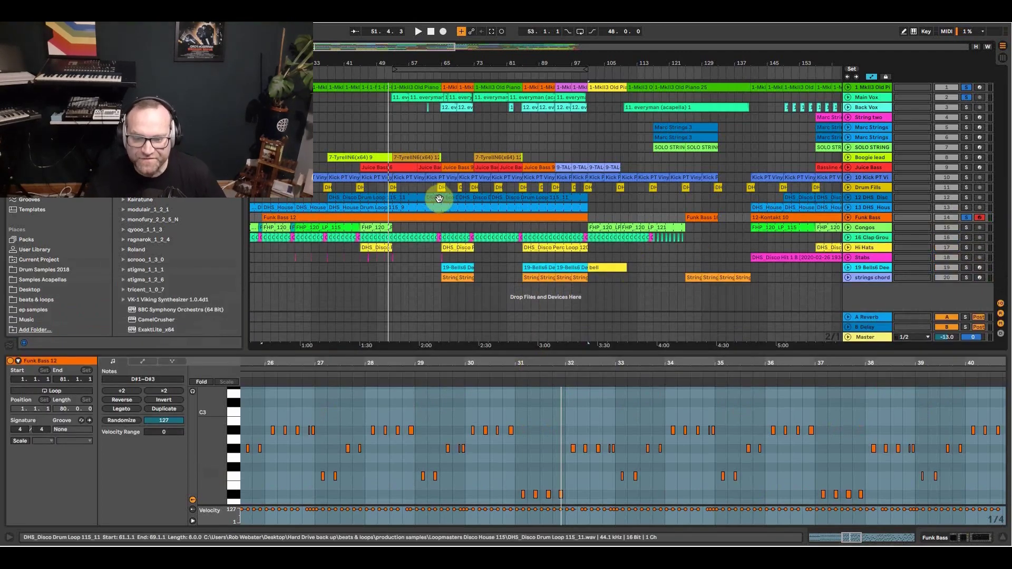
Open the 7-TyrellN6(x64) 12 clip at bar 53 on the Boogie lead track and play it with the kick track soloed.
click(406, 157)
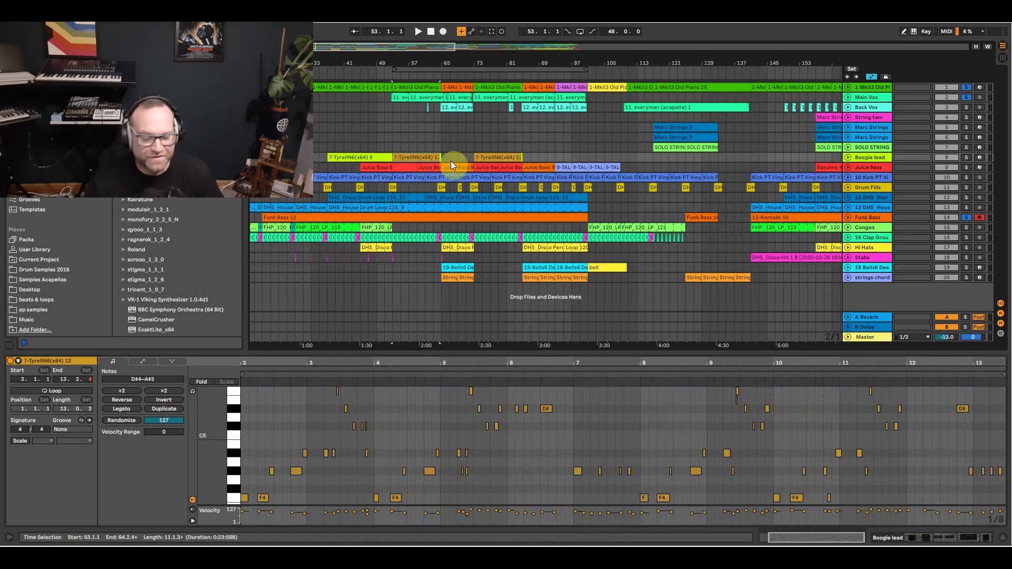
click(967, 177)
key(space)
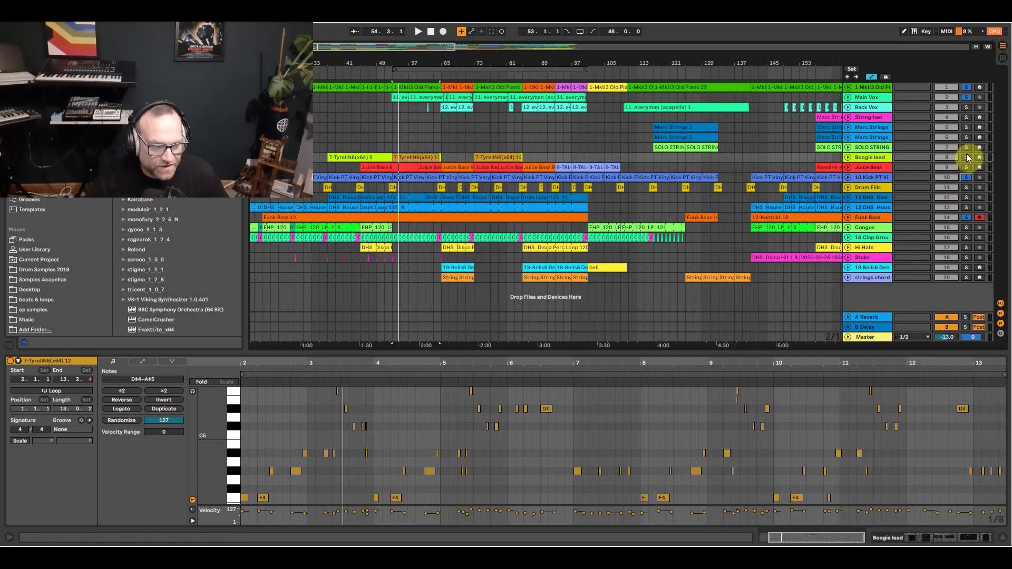
Arm the Boogie lead track and display its device chain with TyrellN6, Delay, Concert Hall, EQ Eight and Compressor.
click(980, 157)
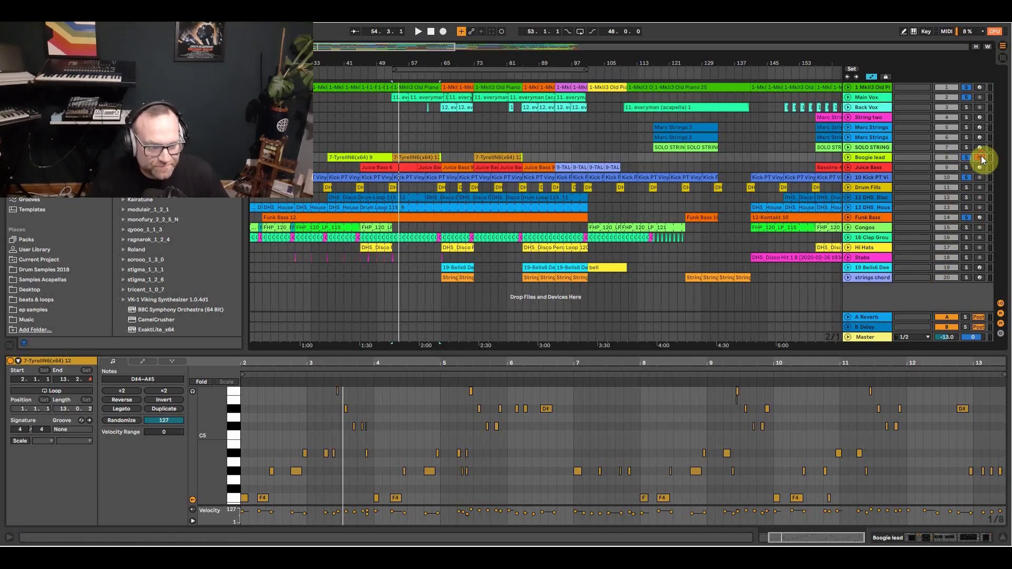
click(865, 157)
click(925, 537)
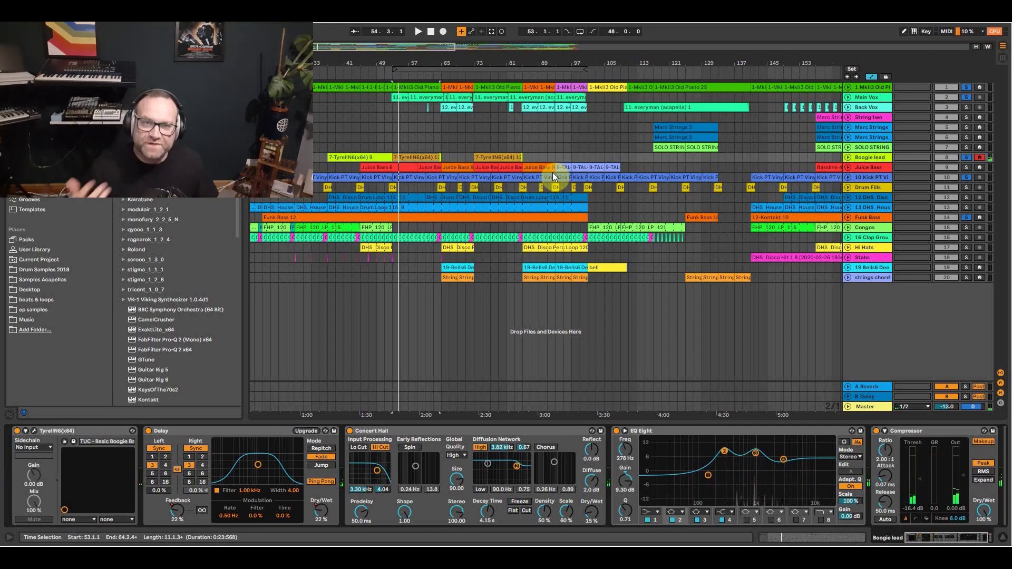
Play the Boogie lead from bar 53, take Main Vox out of solo and solo the Juice Bass track.
key(space)
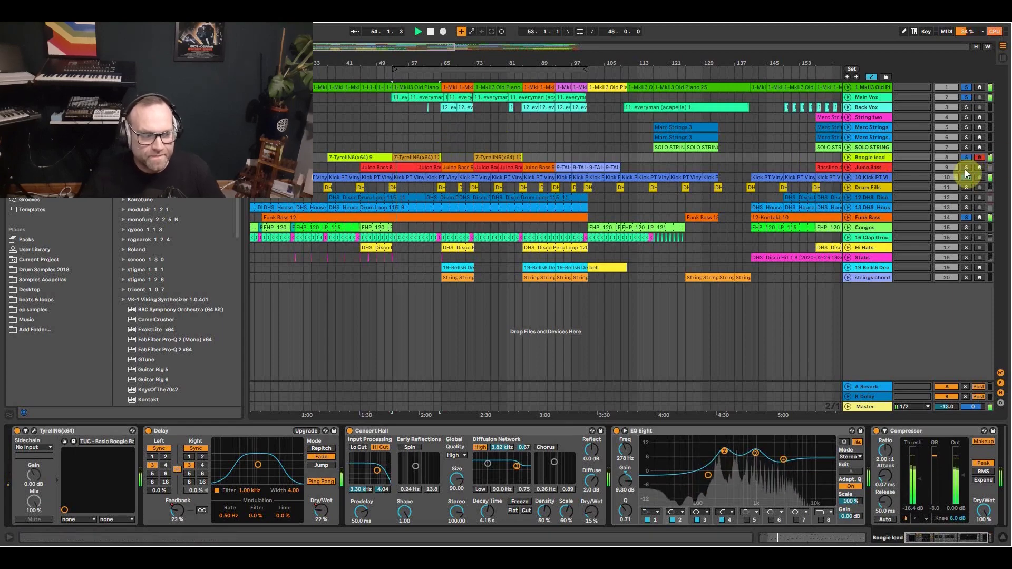
click(967, 97)
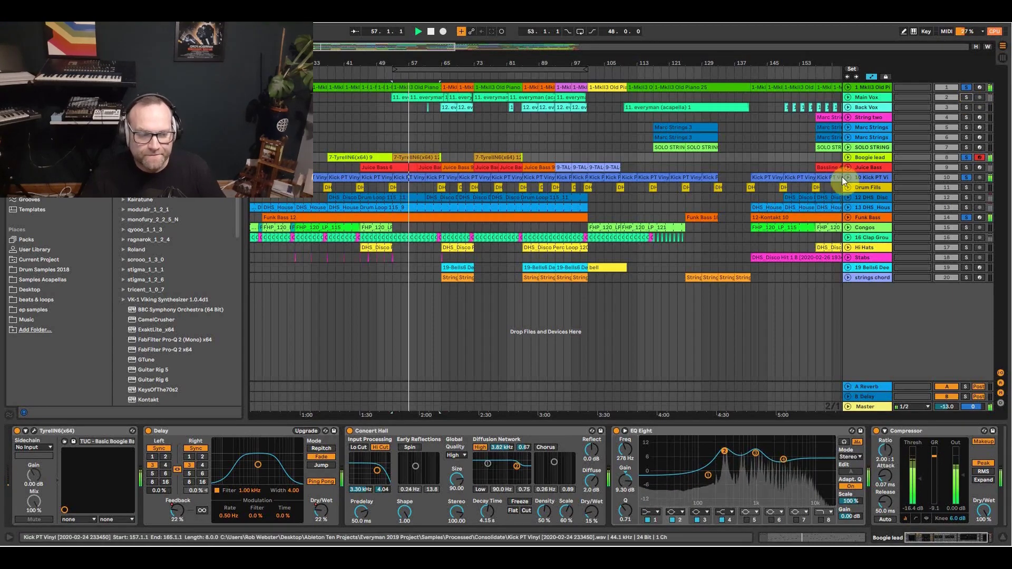
click(967, 168)
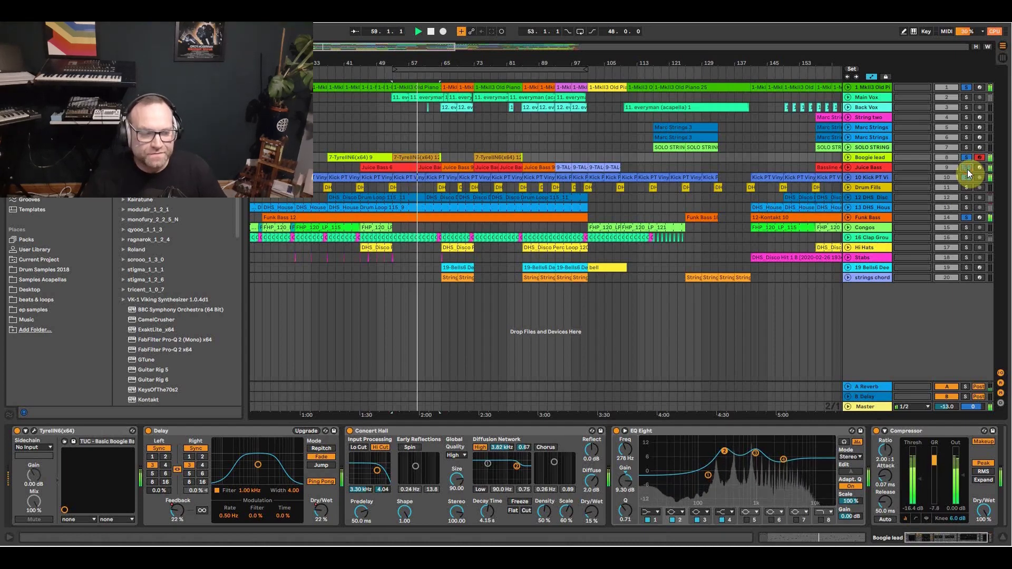
Stop playback, solo only the Juice Bass track, display its device chain and arm it for recording.
key(space)
click(965, 168)
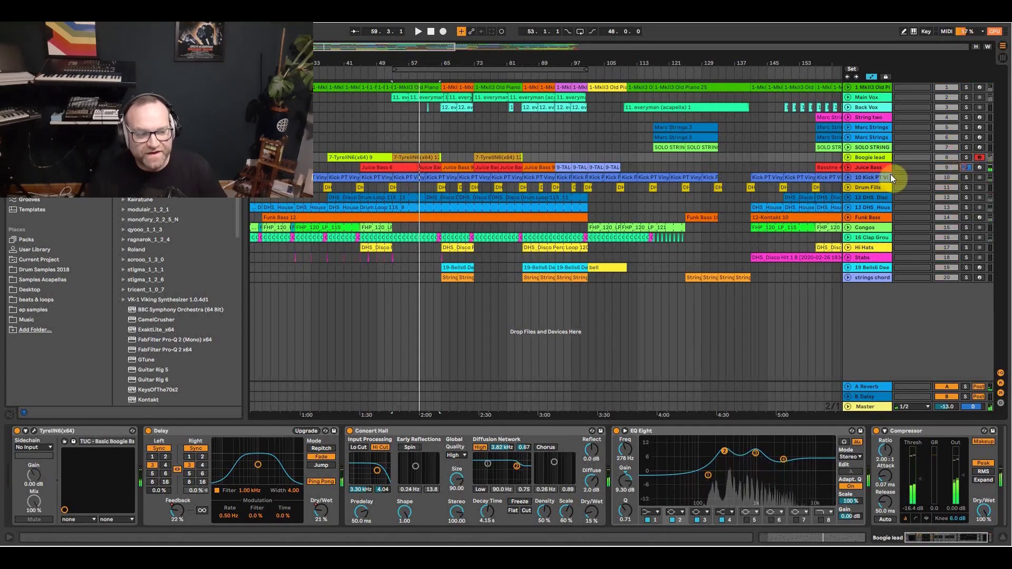
click(875, 169)
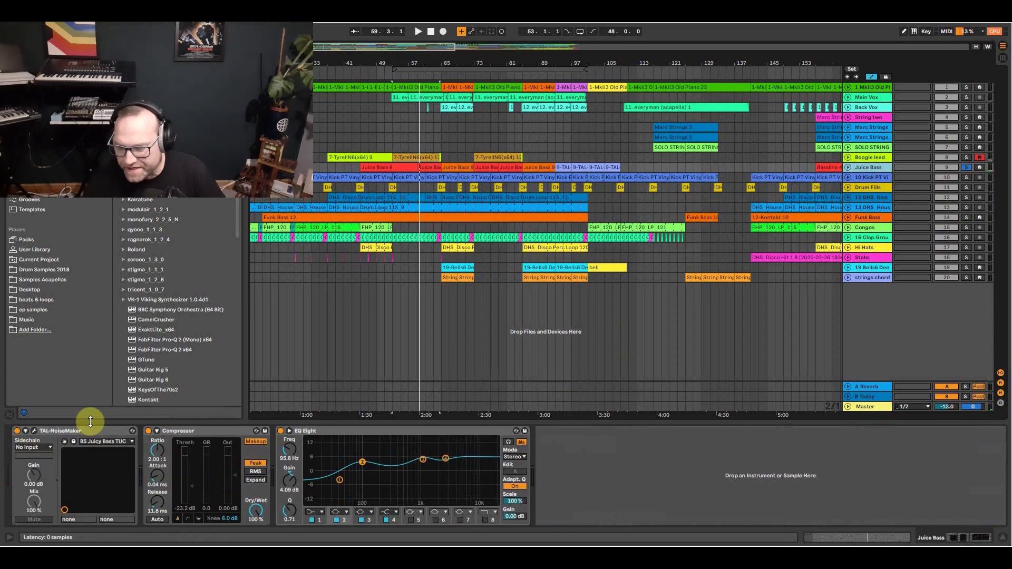
click(979, 168)
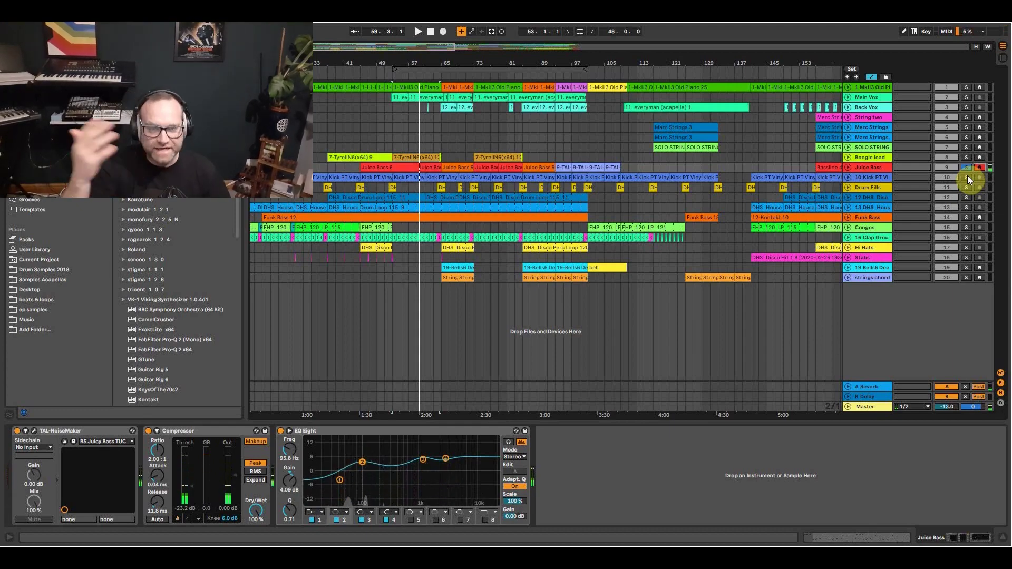
Play the Juice Bass from bar 65 and add the piano, Main Vox and kick tracks to the solo.
click(440, 139)
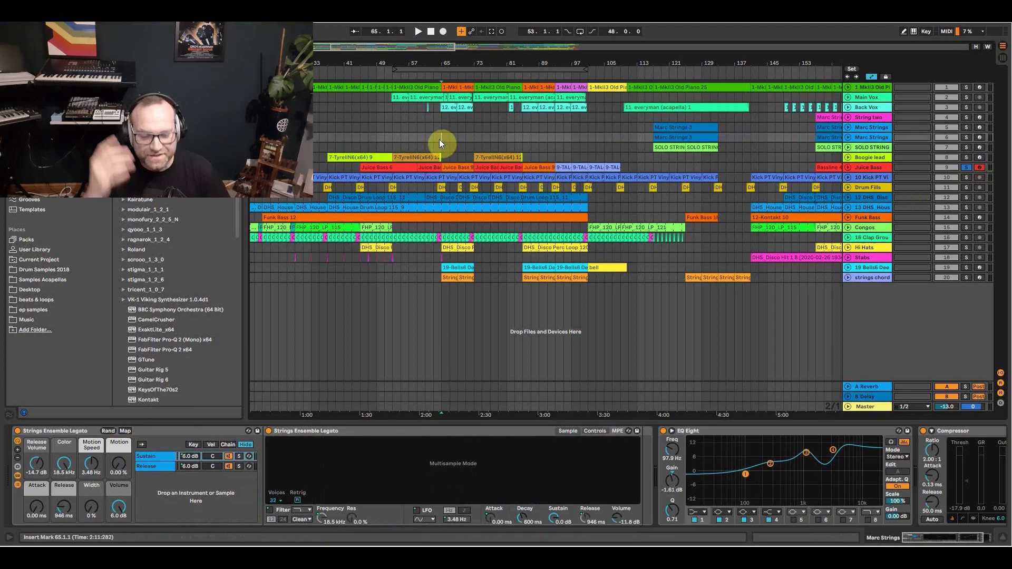
key(space)
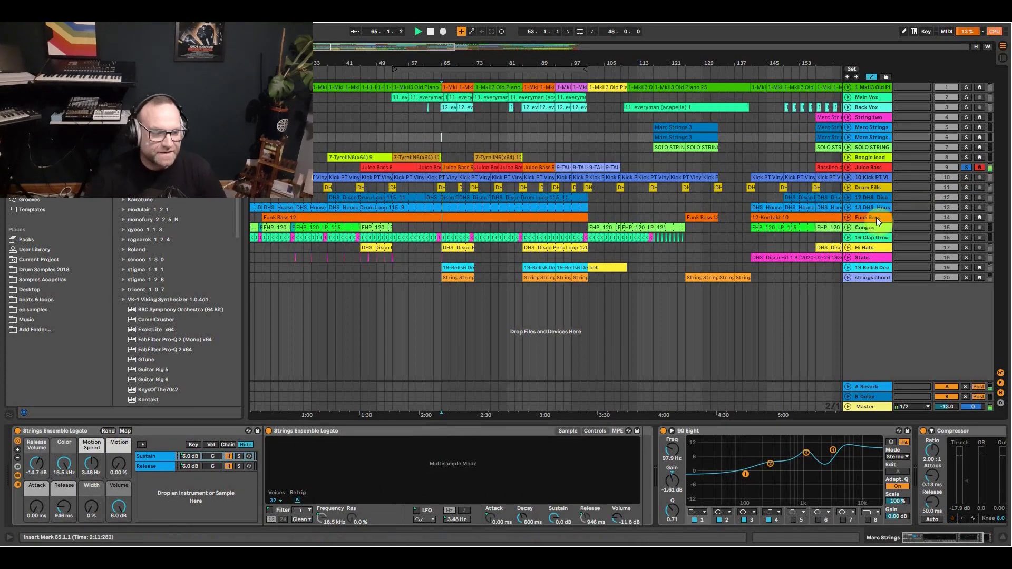
click(964, 87)
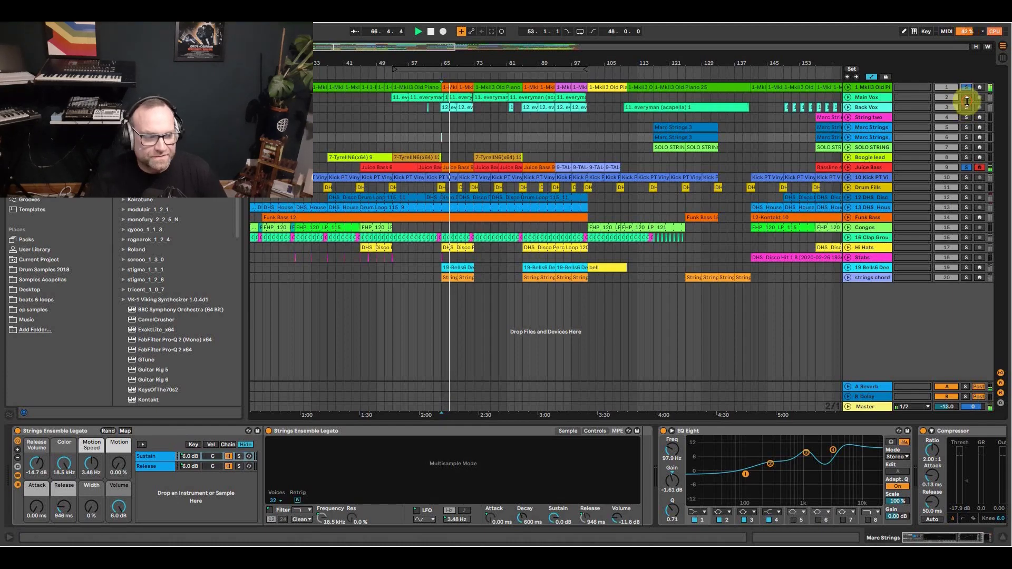
click(967, 98)
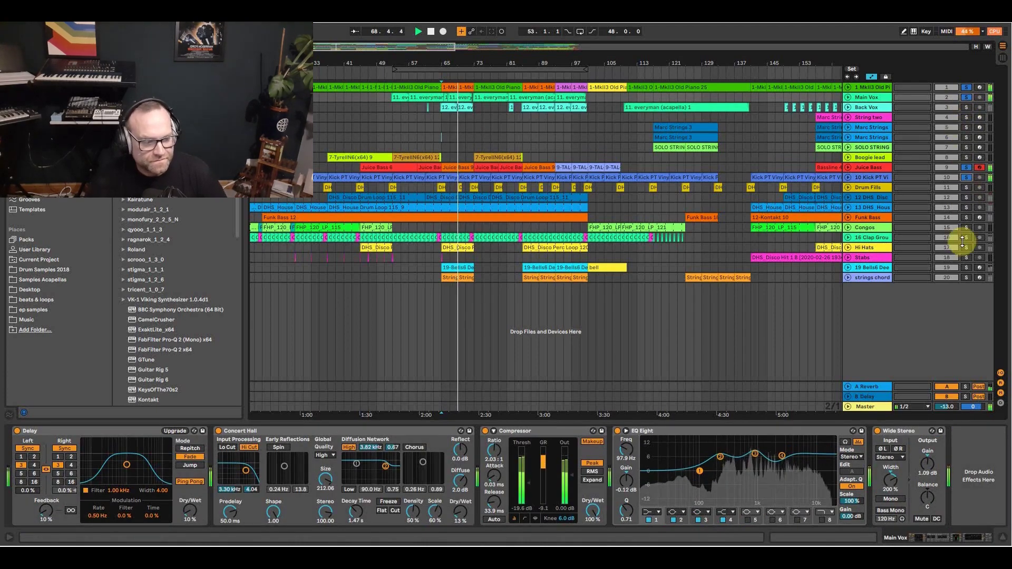
Add Funk Bass and Boogie lead to the soloed tracks, and stop playback with the insert marker at bar 81.
click(966, 219)
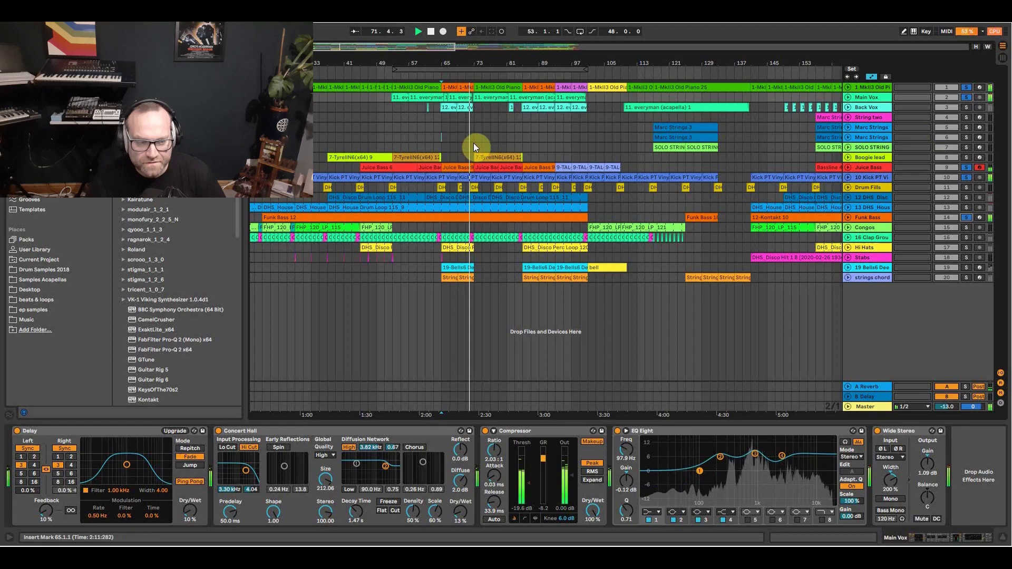
click(966, 157)
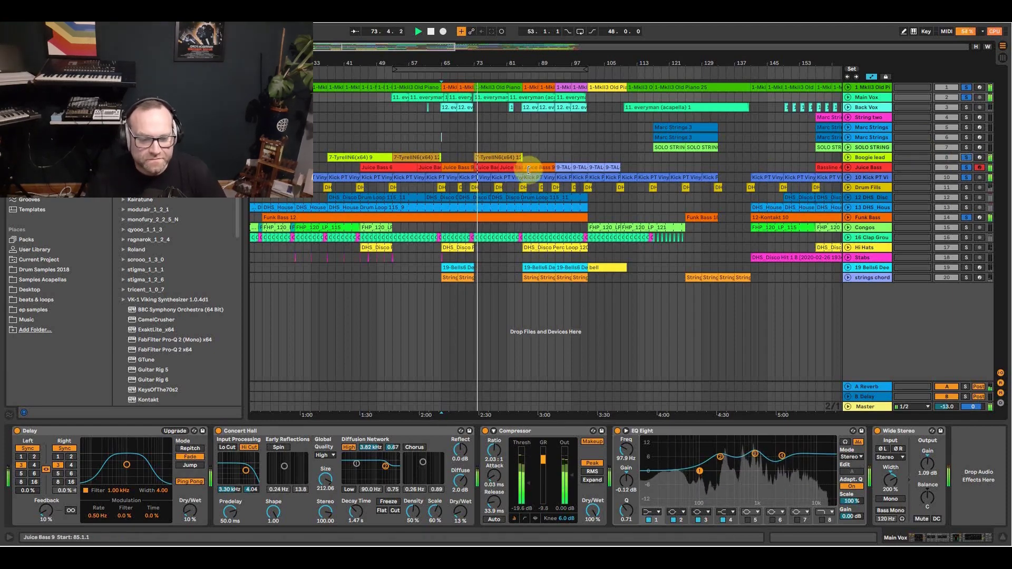
click(508, 258)
key(space)
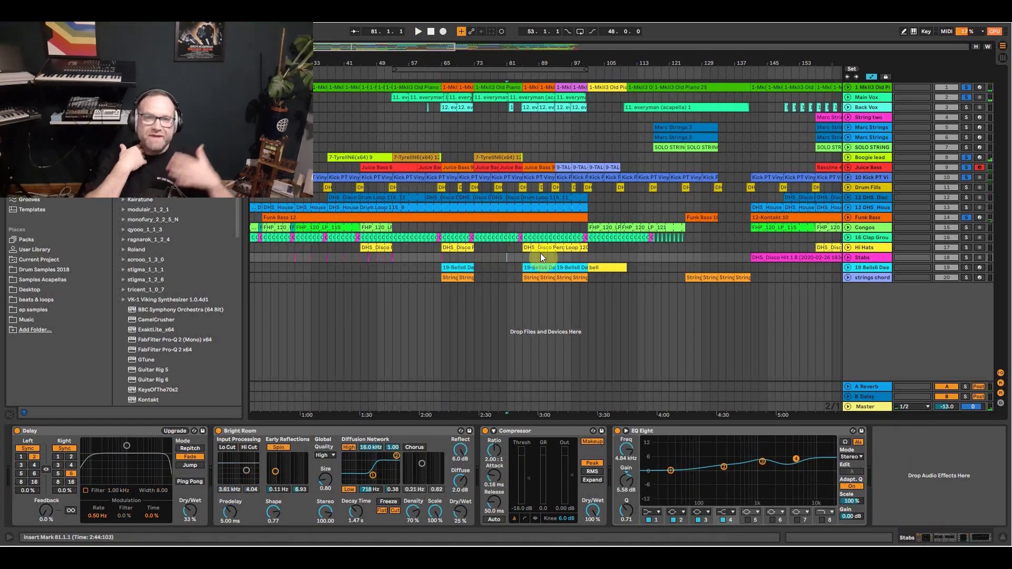
Play from bar 117 with only both Marc Strings tracks, the strings chords track and the SOLO STRING track soloed.
click(651, 138)
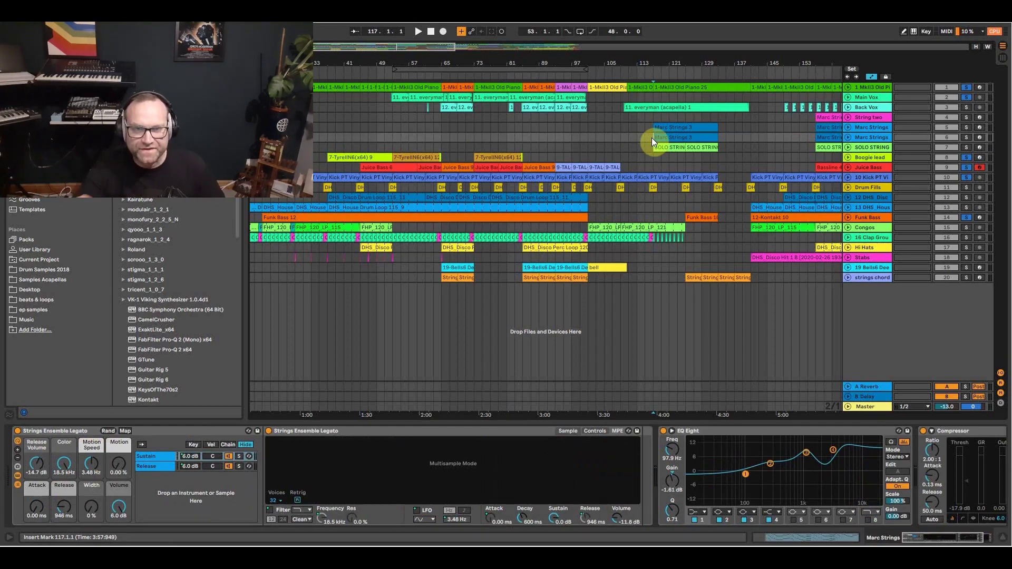
ctrl+click(967, 137)
key(space)
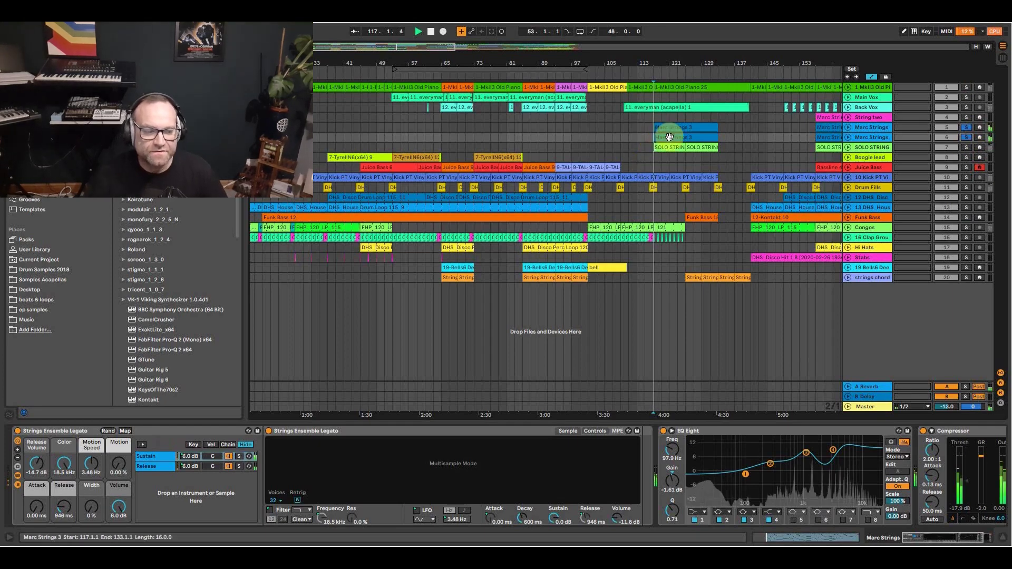
ctrl+click(966, 276)
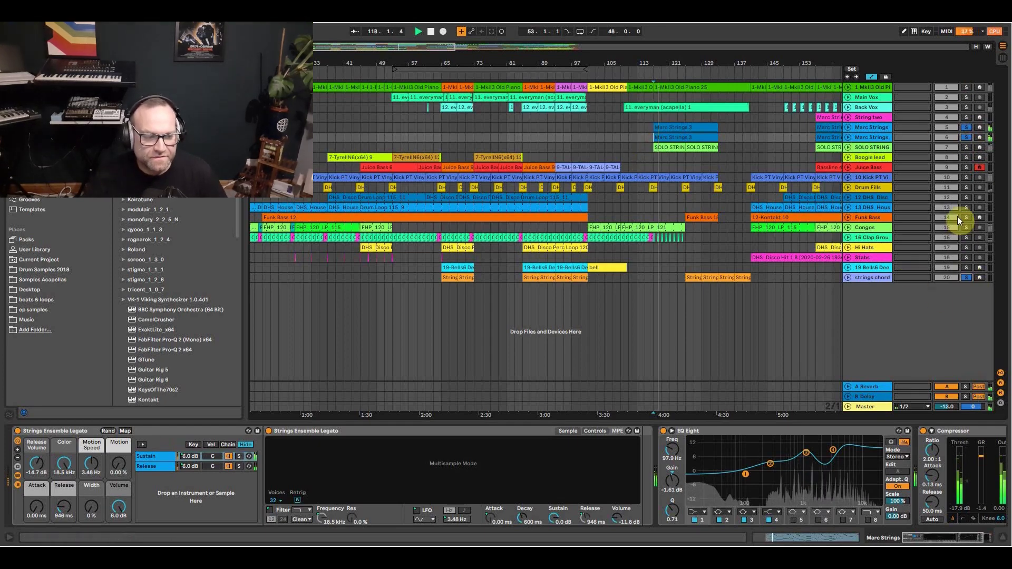
ctrl+click(967, 147)
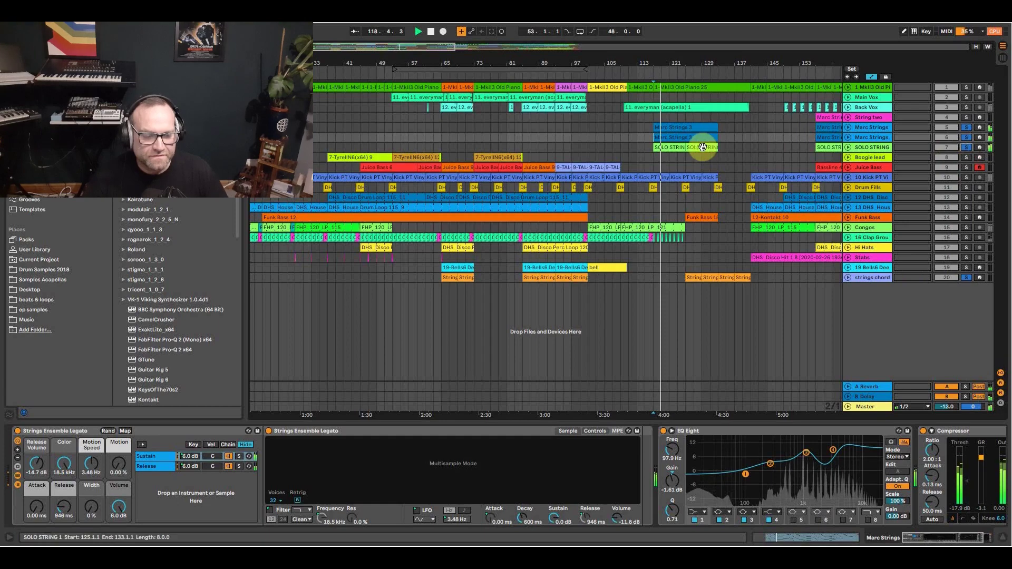
click(663, 147)
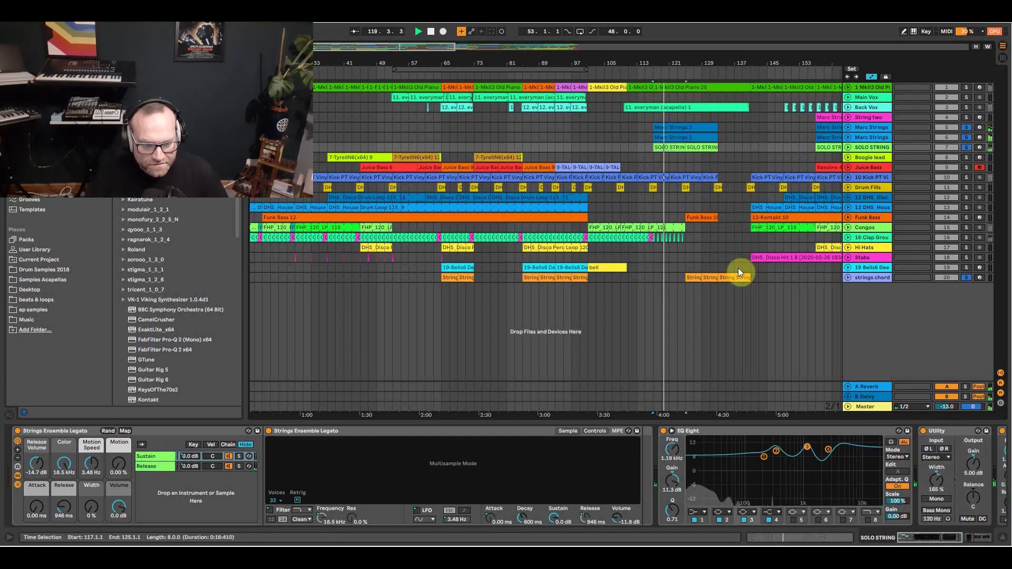
Open the Marc Strings 3 clip at bar 117 on the upper Marc Strings track and arm that track.
click(686, 258)
drag(700, 56, 578, 56)
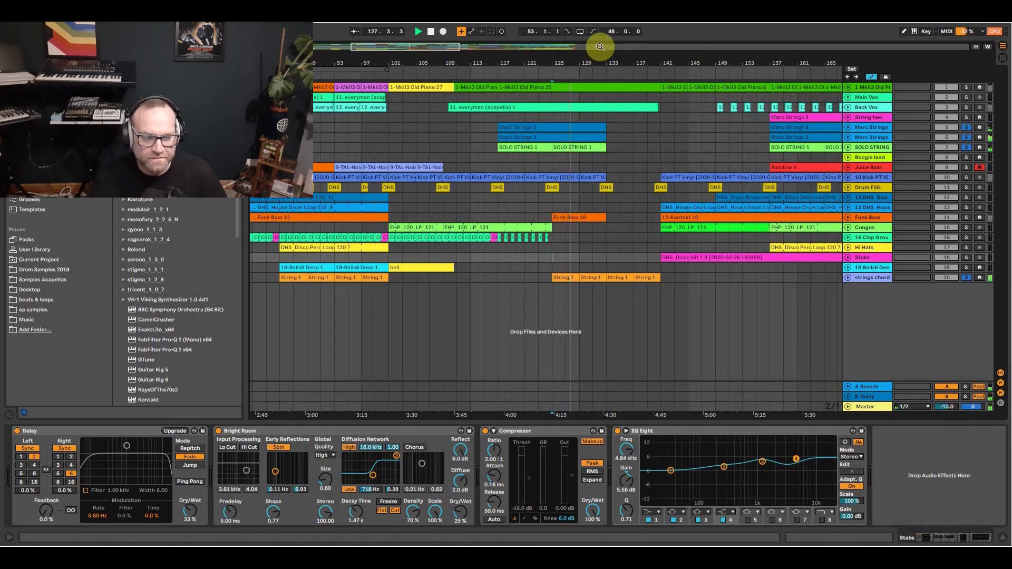
click(767, 141)
drag(676, 63, 675, 45)
click(603, 121)
double_click(598, 128)
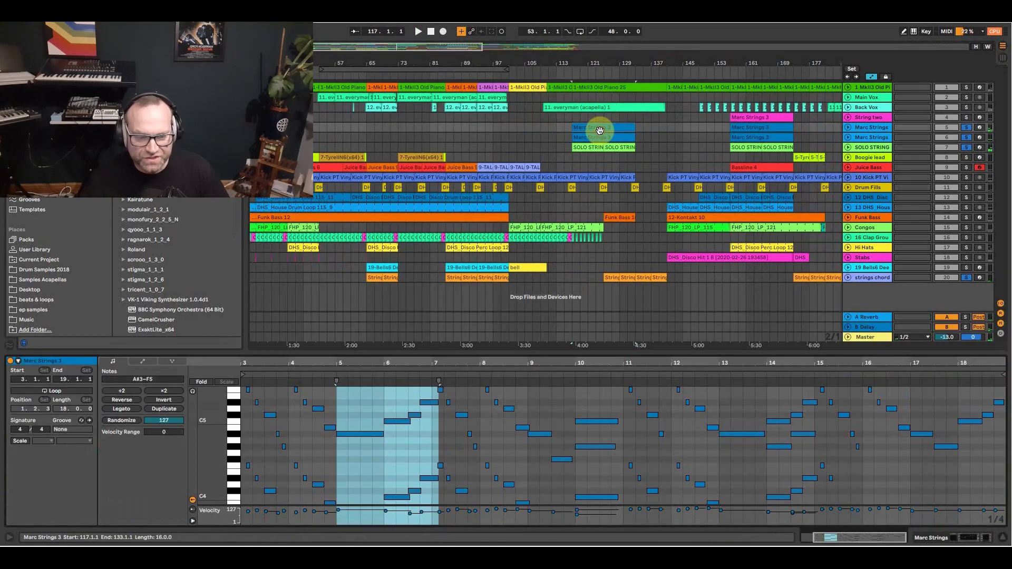
click(979, 128)
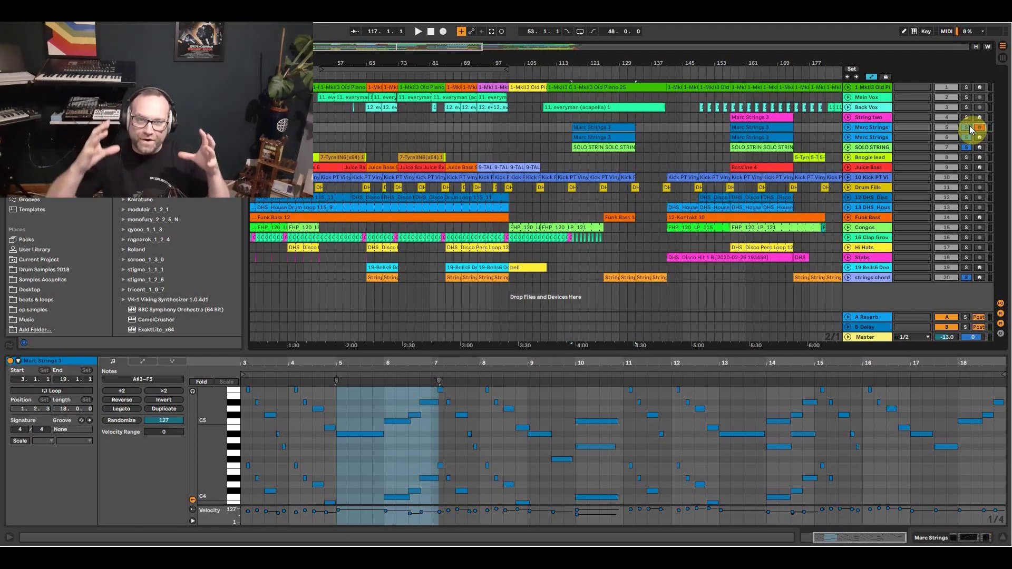
Play the Marc Strings 3 melody with its notes enlarged, then bring the arrangement back into view and stop playback.
drag(529, 357, 485, 99)
scroll(300, 377, up, 5)
click(310, 412)
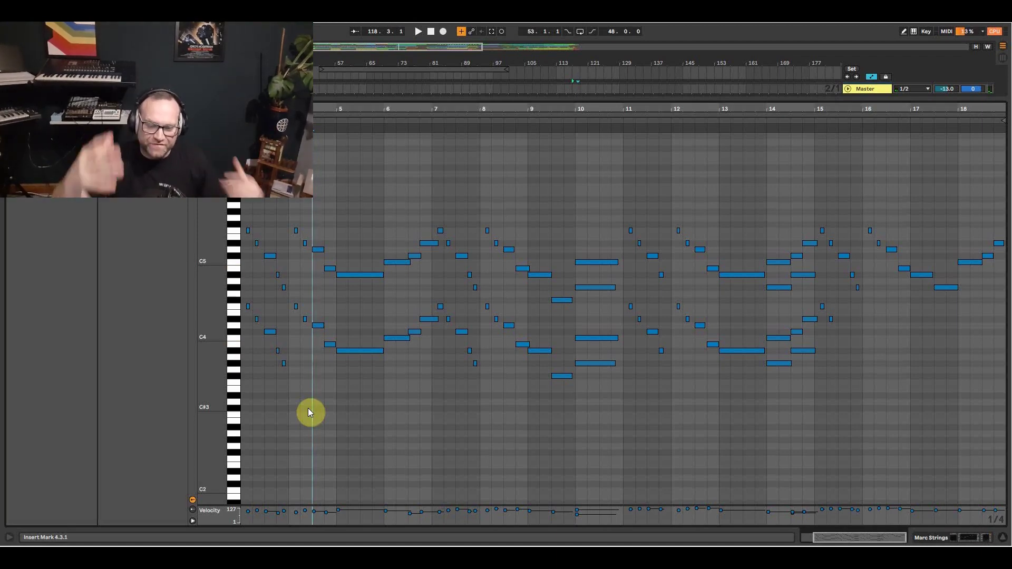
key(space)
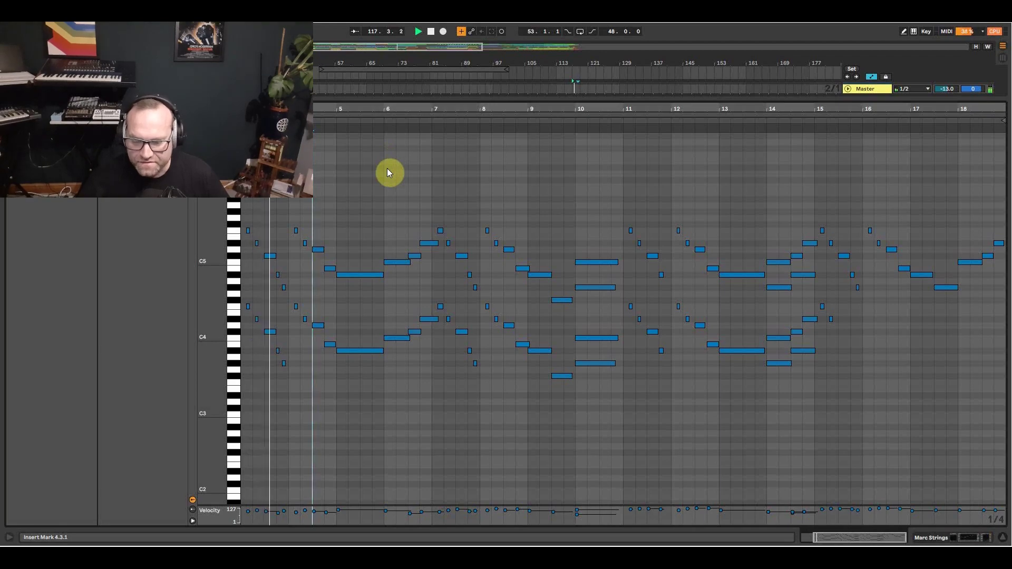
drag(396, 97, 390, 308)
click(567, 98)
key(space)
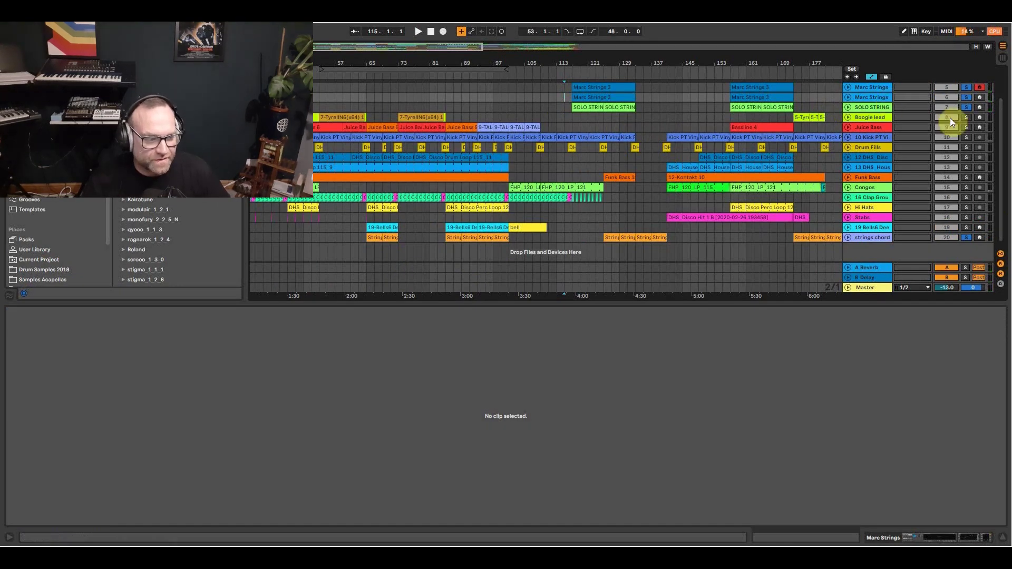
Open the String 1 clip at bar 125 on the strings chords track and play its chords with the note editor enlarged.
click(605, 237)
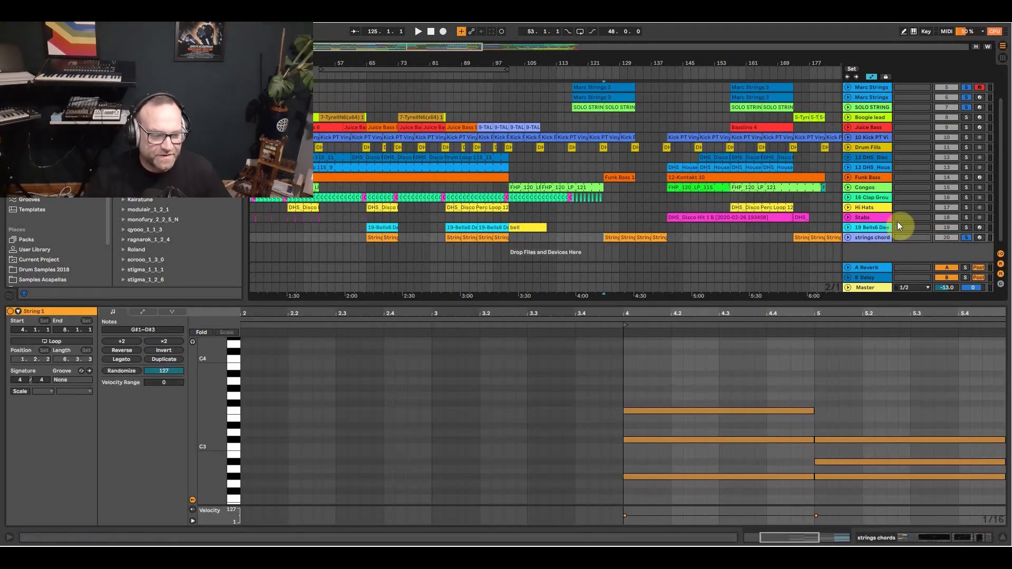
key(space)
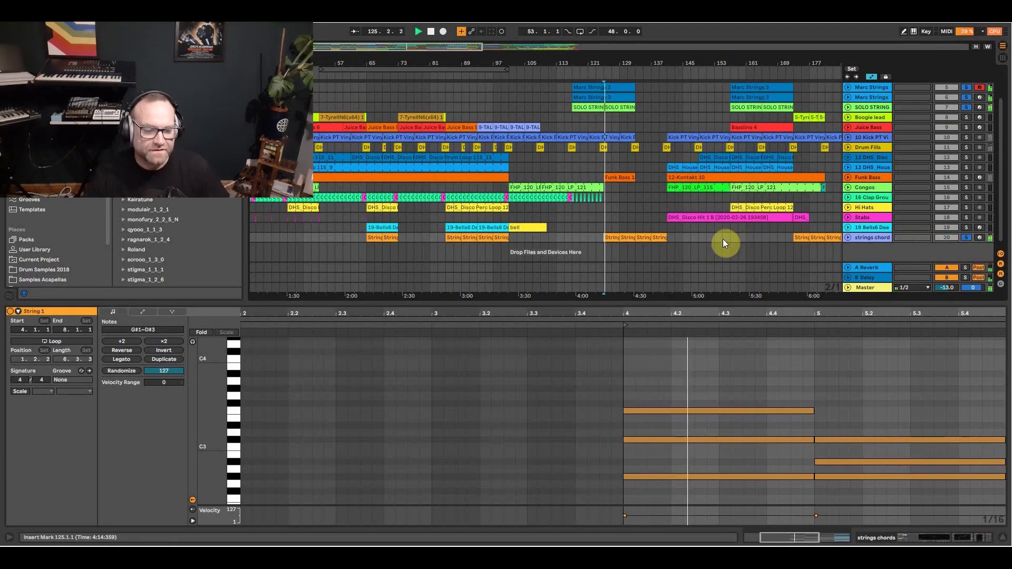
click(607, 238)
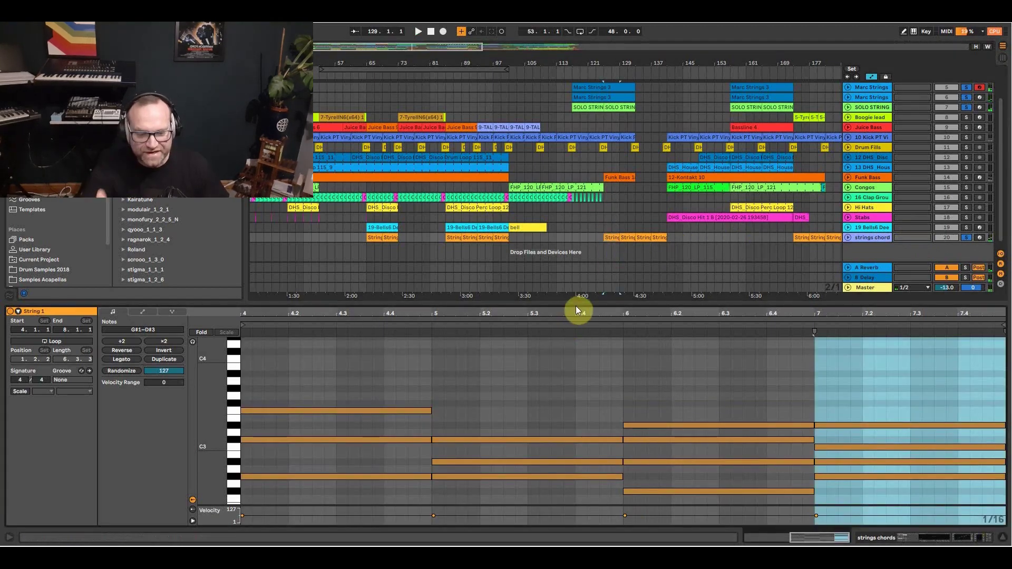
drag(576, 306, 574, 169)
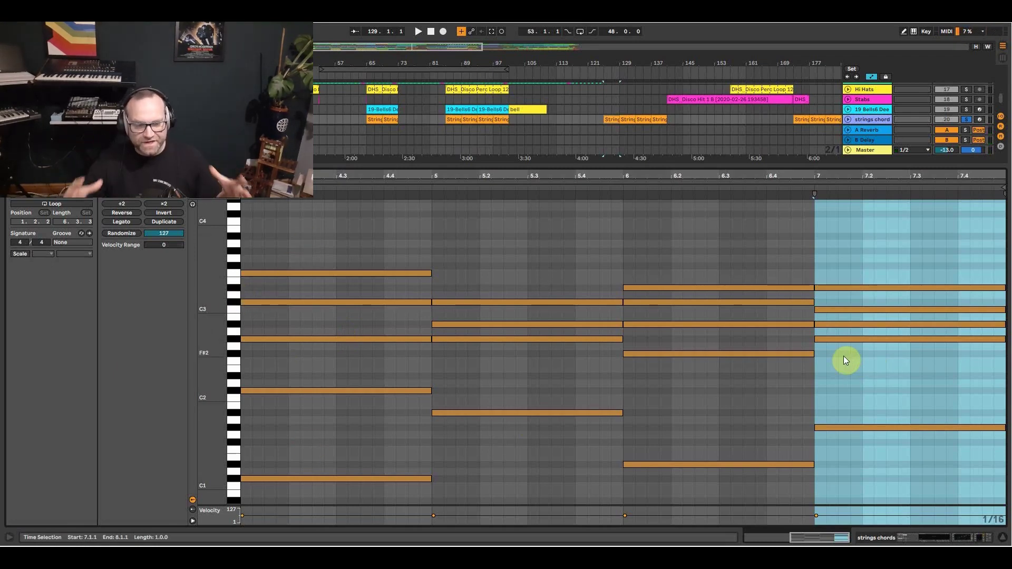
key(space)
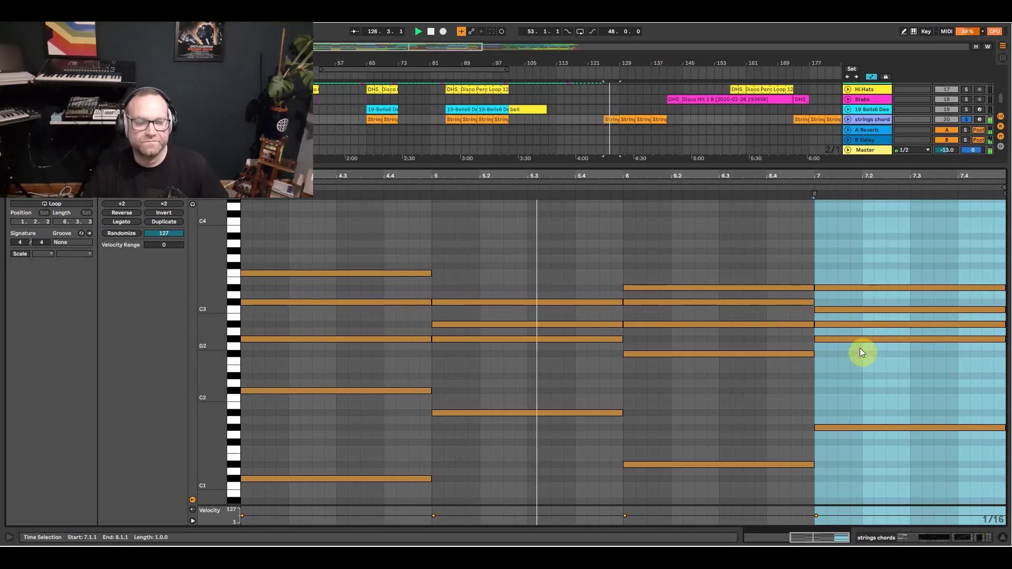
drag(708, 169, 661, 360)
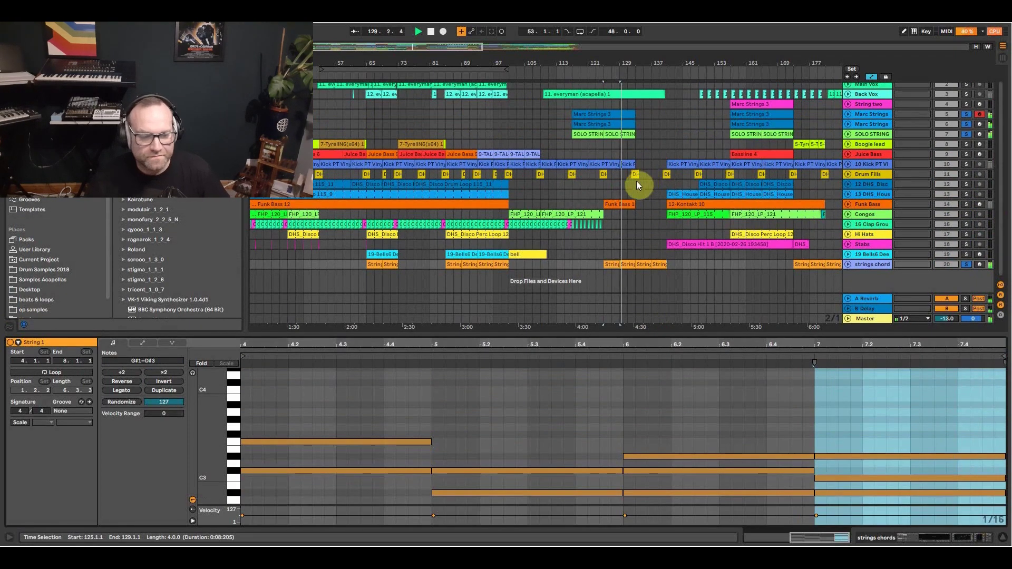
Add Funk Bass to the solo and examine the notes of its Funk Bass 18 clip at bar 125 during playback.
click(963, 207)
click(622, 204)
drag(447, 333, 479, 109)
drag(215, 351, 236, 340)
key(space)
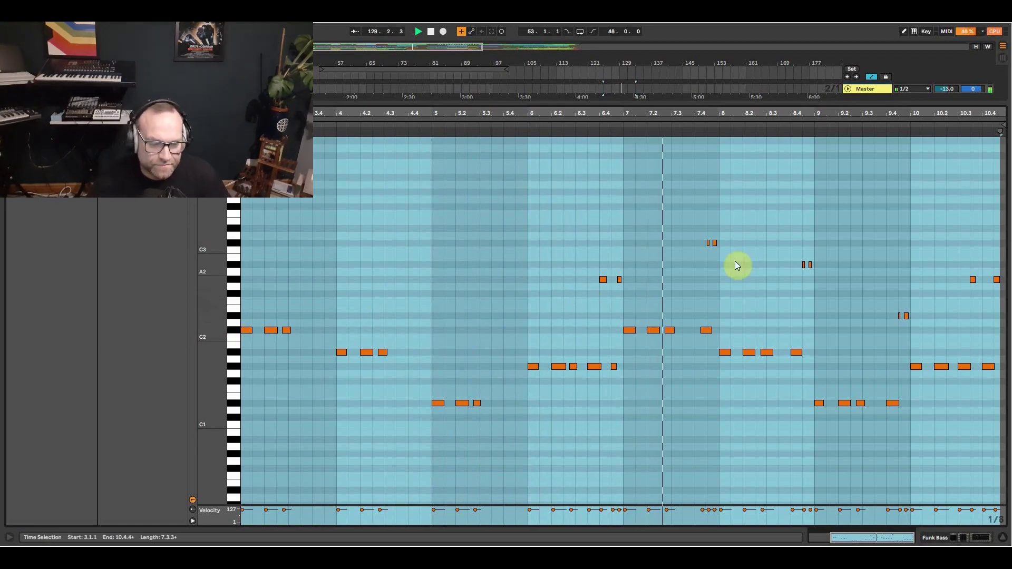
drag(785, 102, 764, 401)
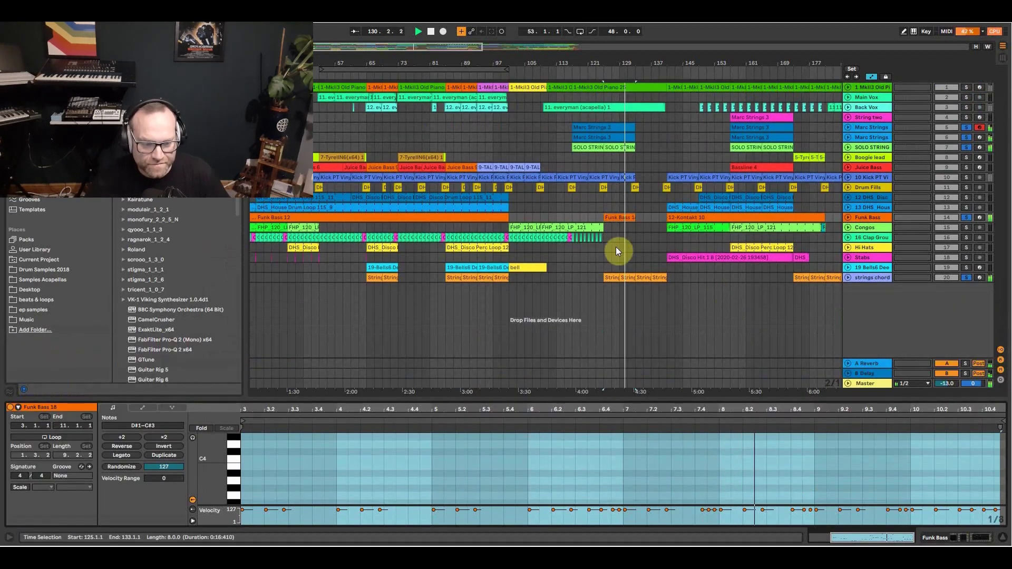
Add Back Vox to the soloed tracks, then clear all solos and play the full mix from bar 155.
click(966, 107)
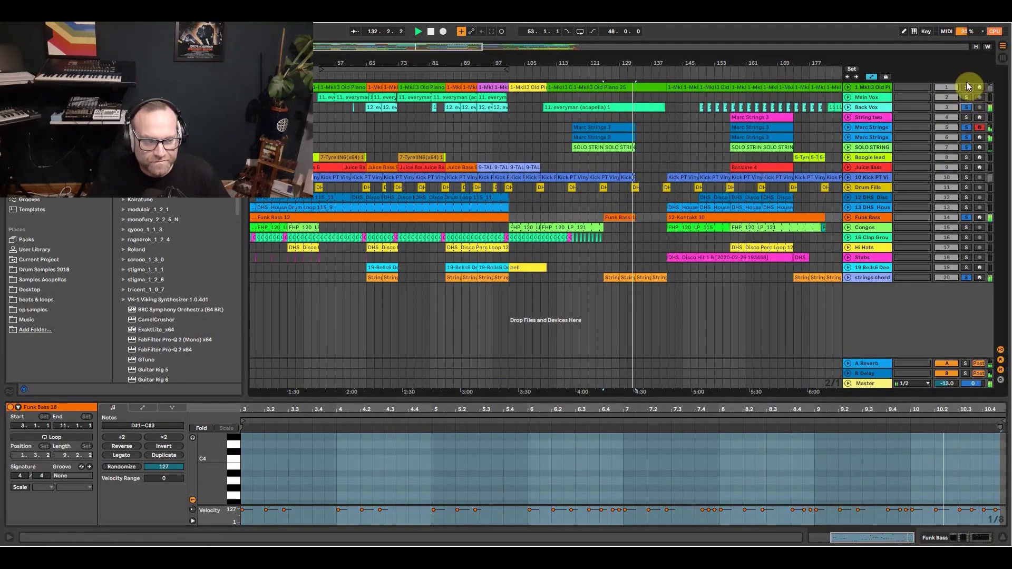
click(966, 107)
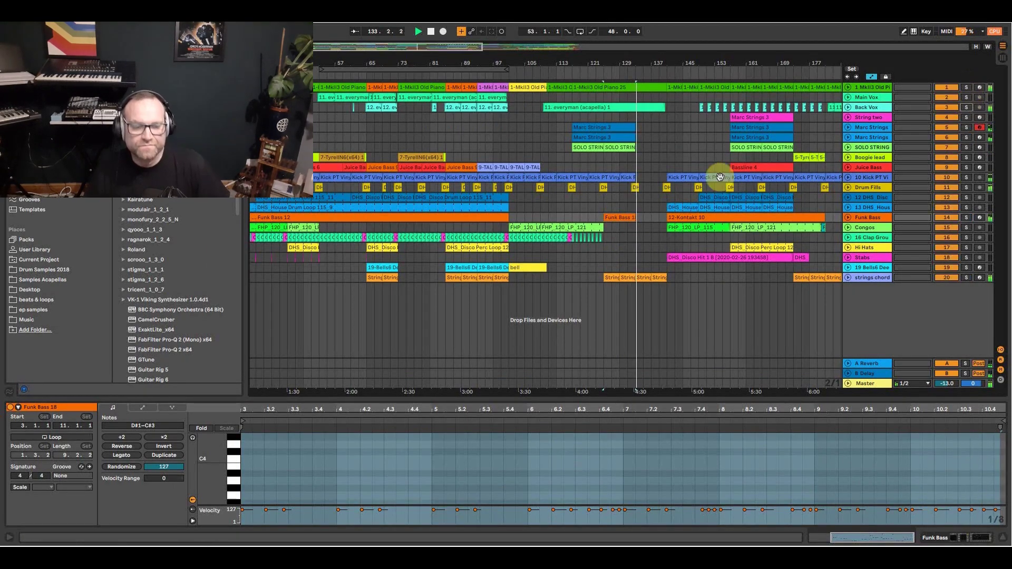
click(723, 239)
key(space)
key(space)
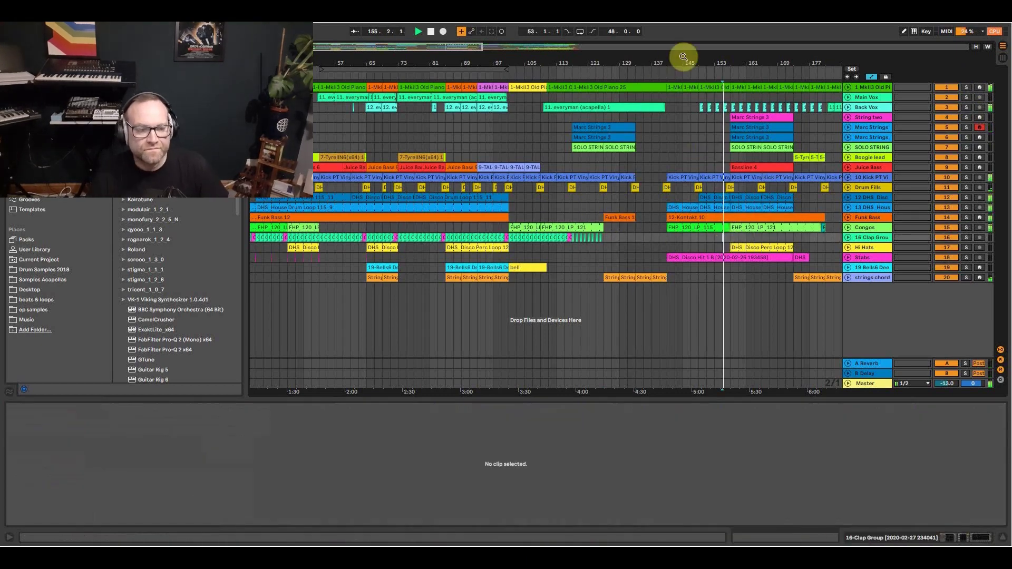
Open the 1-MkII3 Old Piano clip at bar 141, enlarge its notes and play the piano track soloed.
drag(683, 58, 596, 158)
click(590, 96)
key(space)
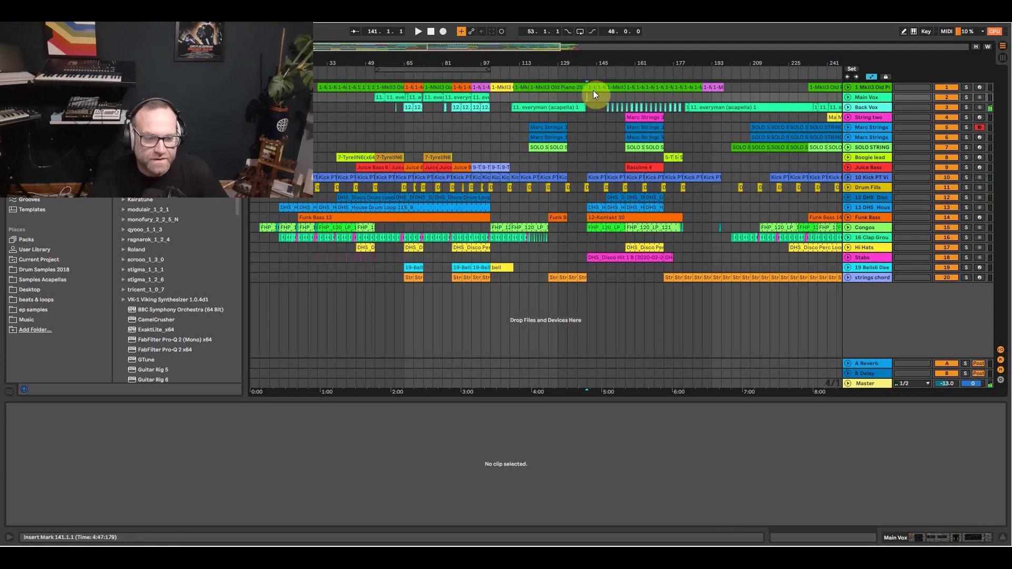
click(594, 88)
drag(497, 399, 496, 135)
scroll(489, 306, up, 2)
drag(262, 359, 1009, 192)
key(space)
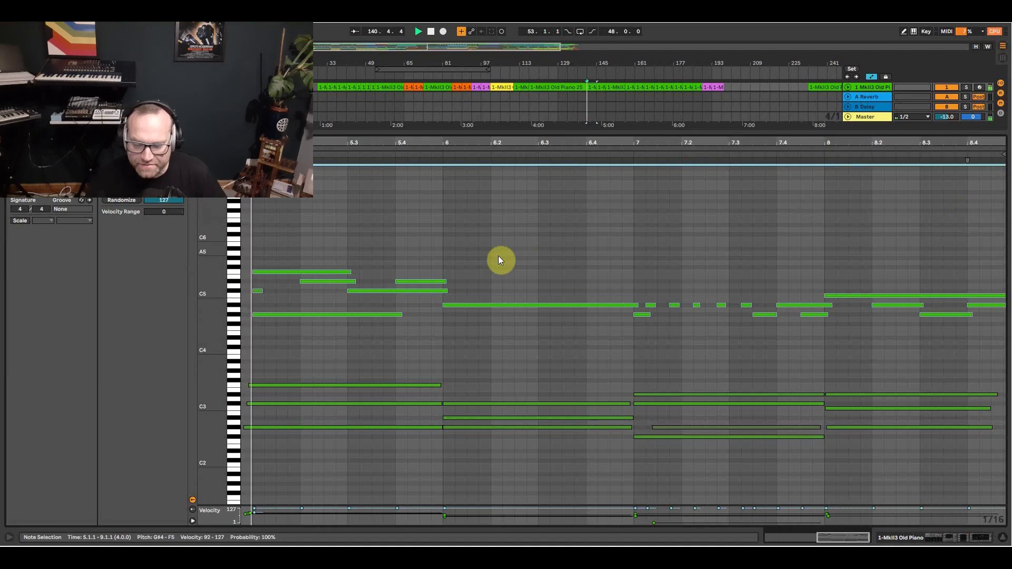
click(965, 87)
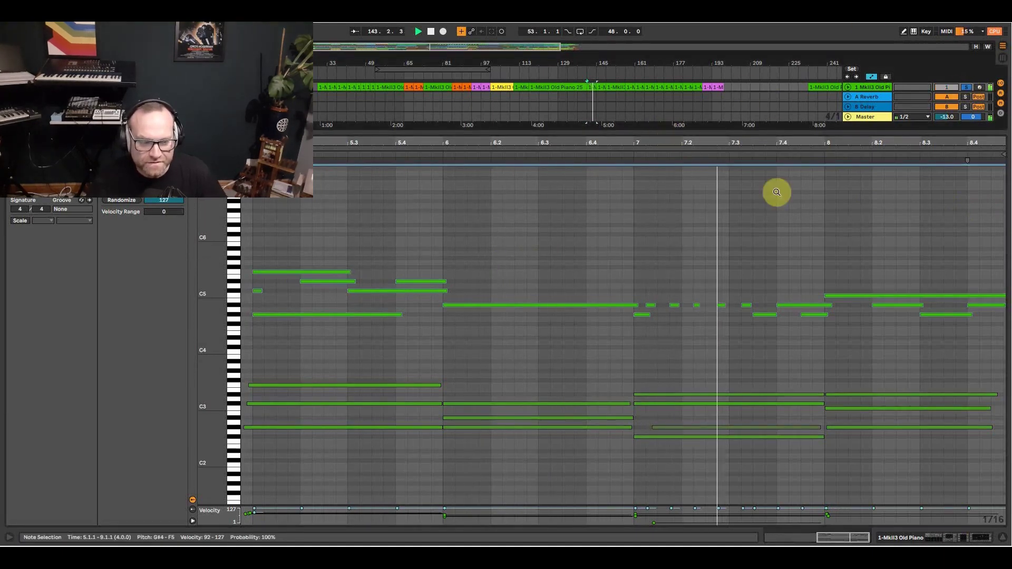
Turn off the piano track's solo, unfold the track, and reduce the note editor until the whole arrangement shows, then stop playback.
drag(849, 141, 895, 142)
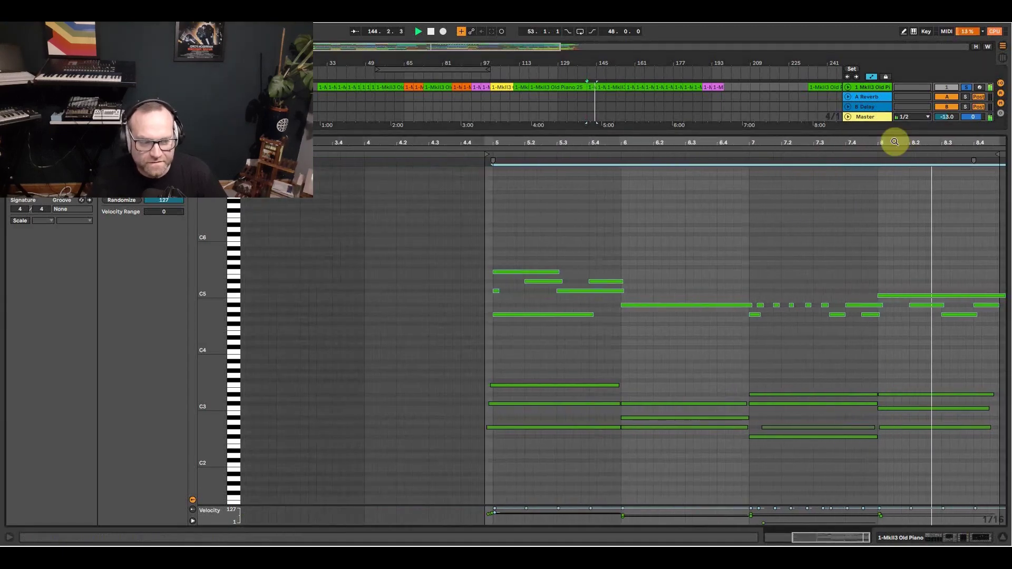
click(966, 88)
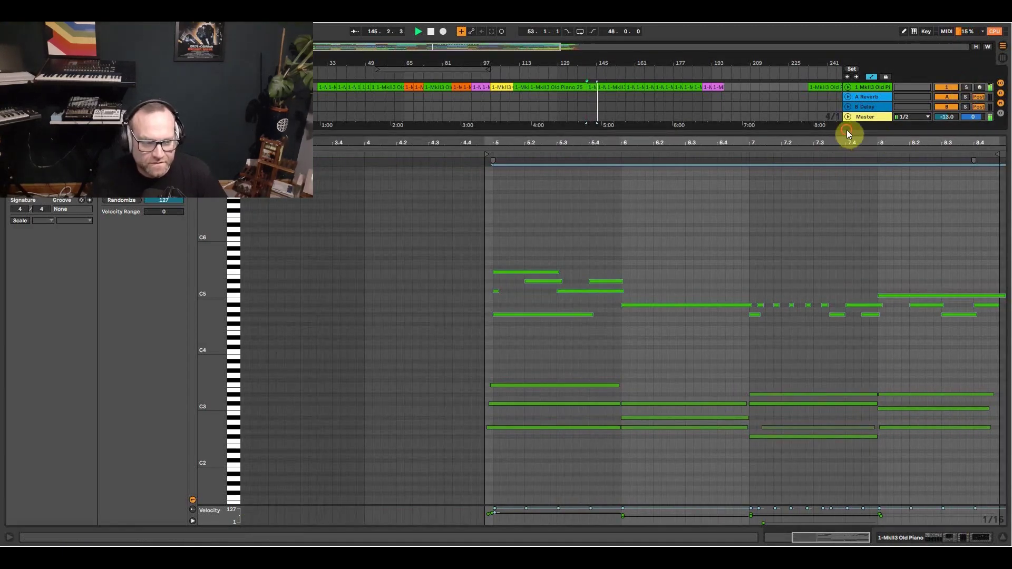
drag(847, 130, 808, 316)
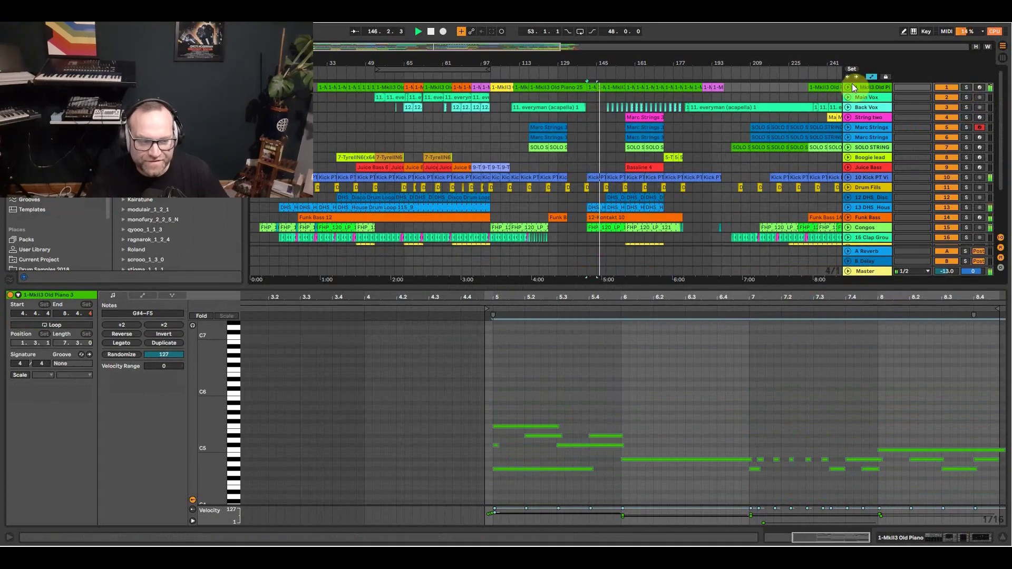
click(850, 86)
click(583, 98)
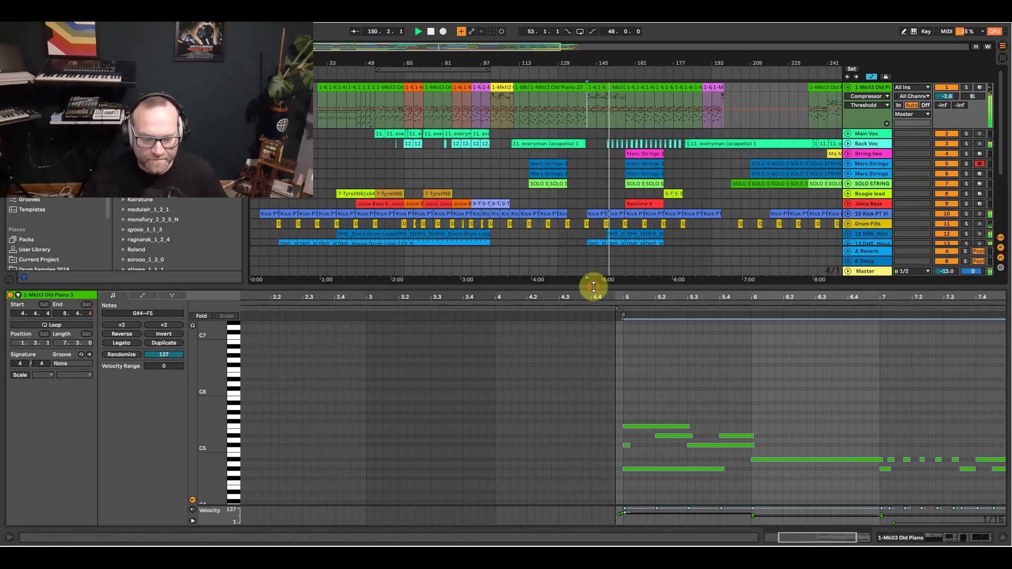
drag(594, 287, 590, 394)
key(space)
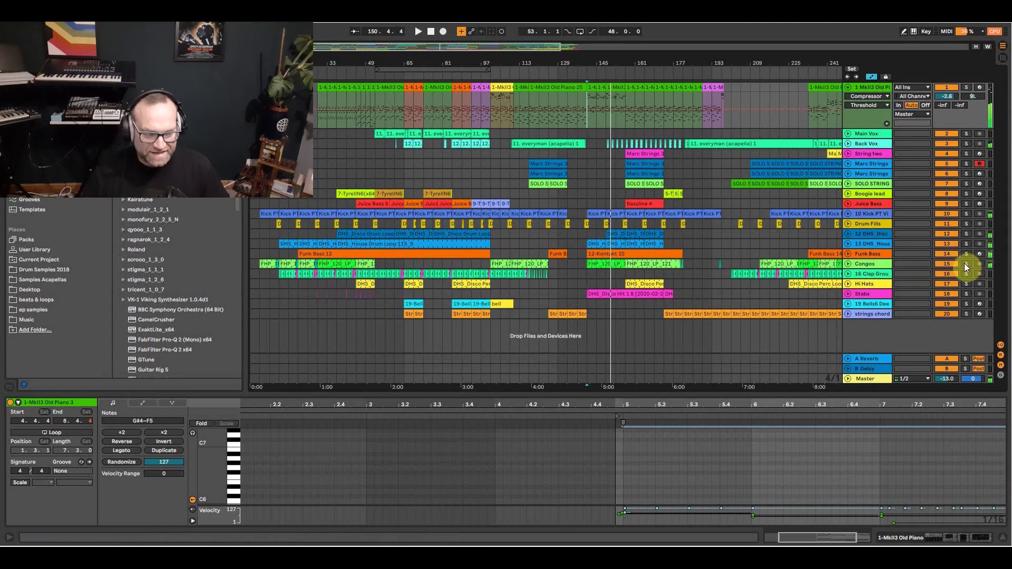
Solo the Congos, Clap Group and Hi Hats tracks together and play the percussion from bars 221 and 233.
click(848, 266)
key(space)
click(776, 322)
click(966, 310)
click(966, 320)
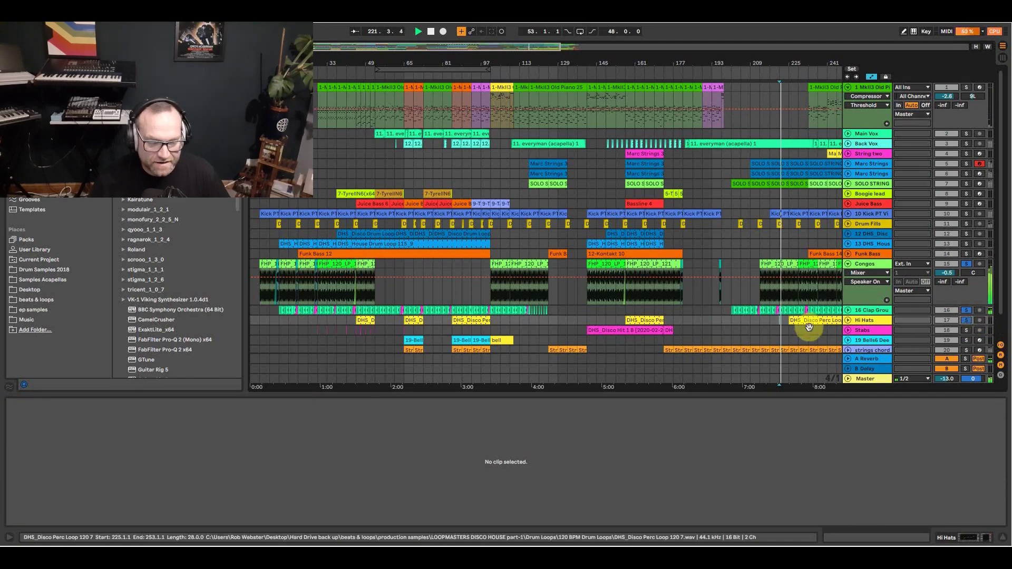
click(806, 328)
drag(809, 62, 677, 103)
scroll(862, 302, down, 2)
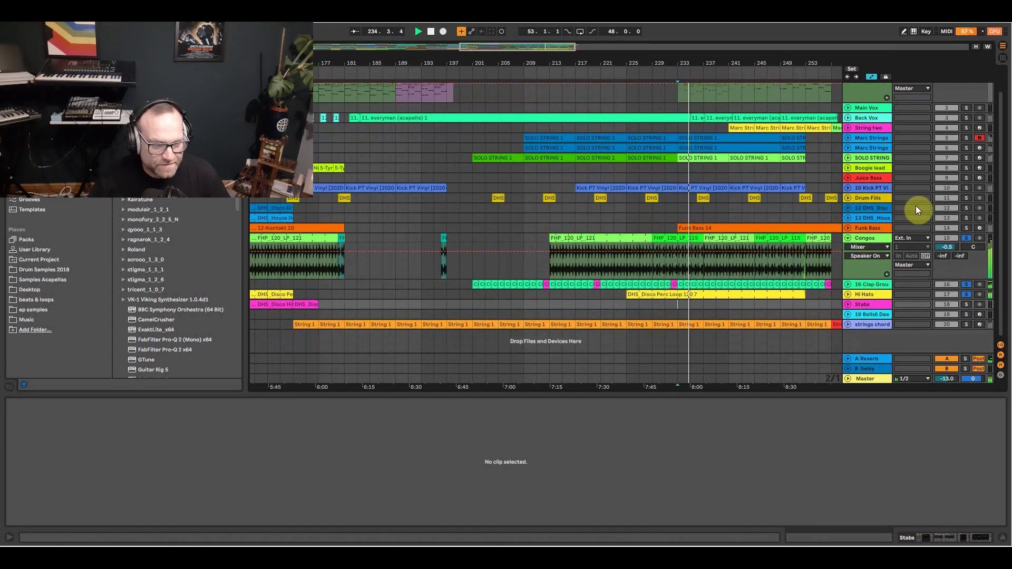
Layer the DHS house loop from bar 141, the disco loop from bar 149 and the kick into the soloed percussion.
drag(672, 63, 664, 34)
click(421, 218)
key(space)
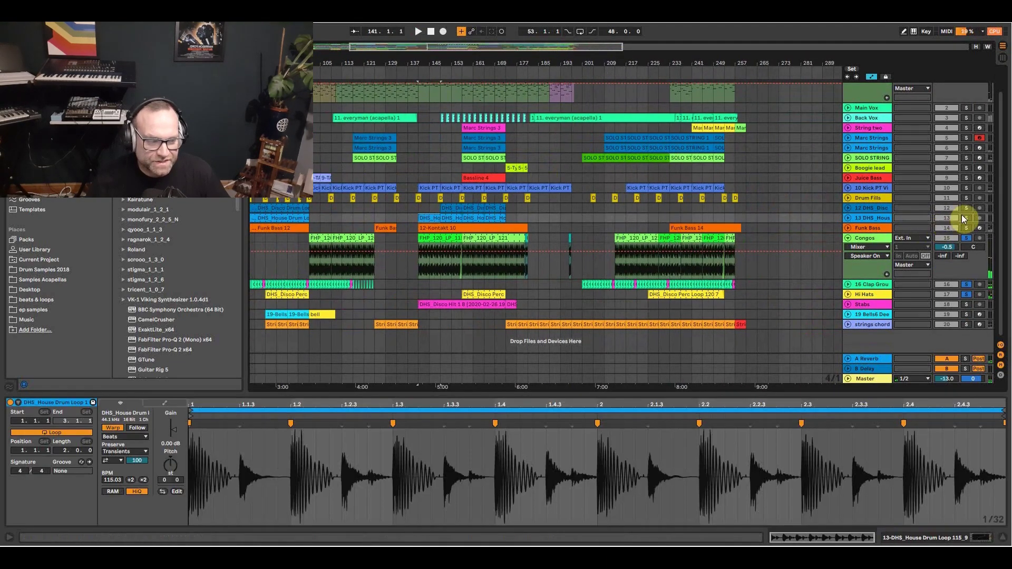
key(space)
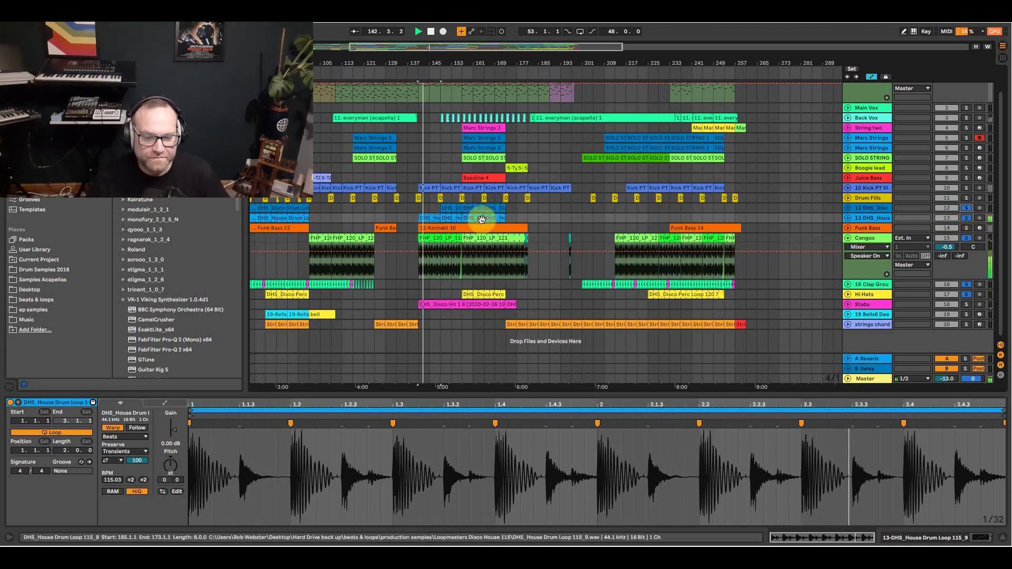
click(441, 210)
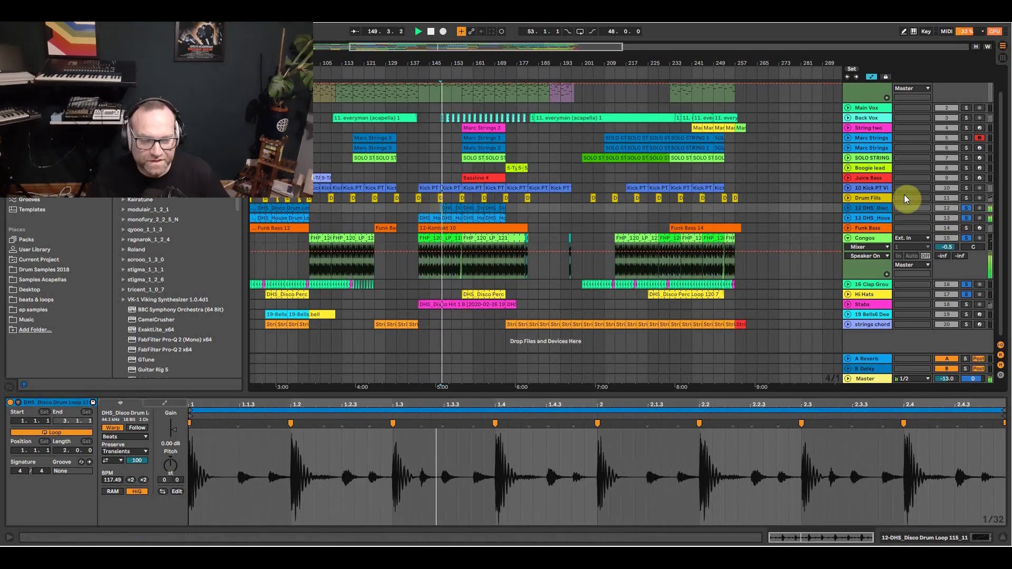
click(966, 188)
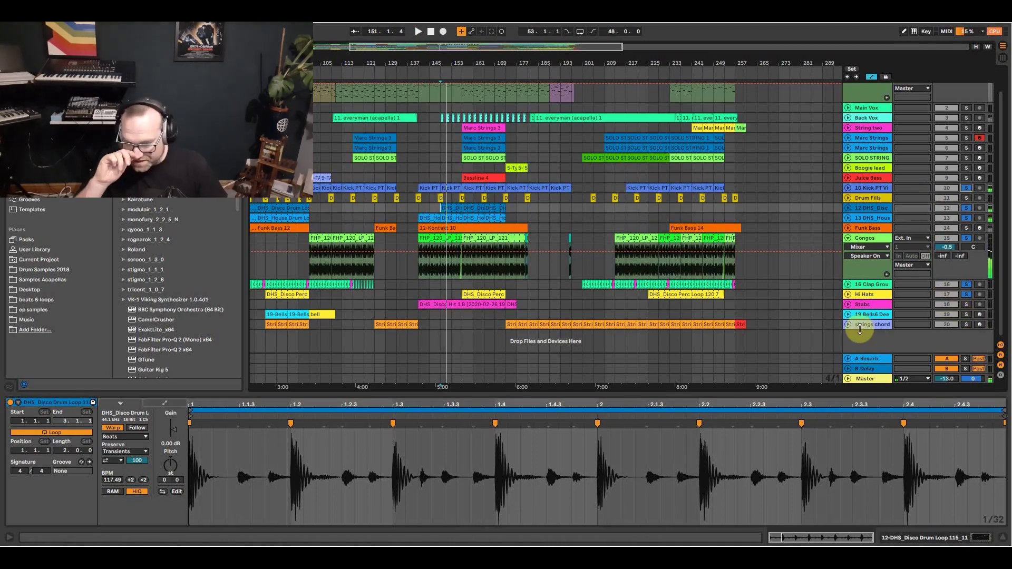
click(464, 294)
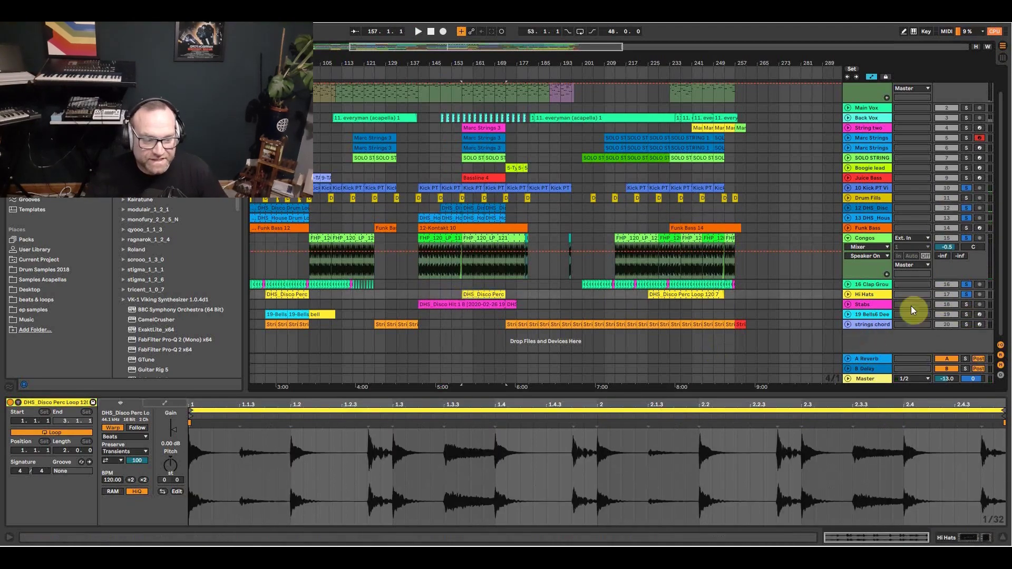
Solo the Bells track and play its 19-Bells8 Deep 1 clip from bar 85 with its notes open.
click(967, 315)
key(space)
click(266, 315)
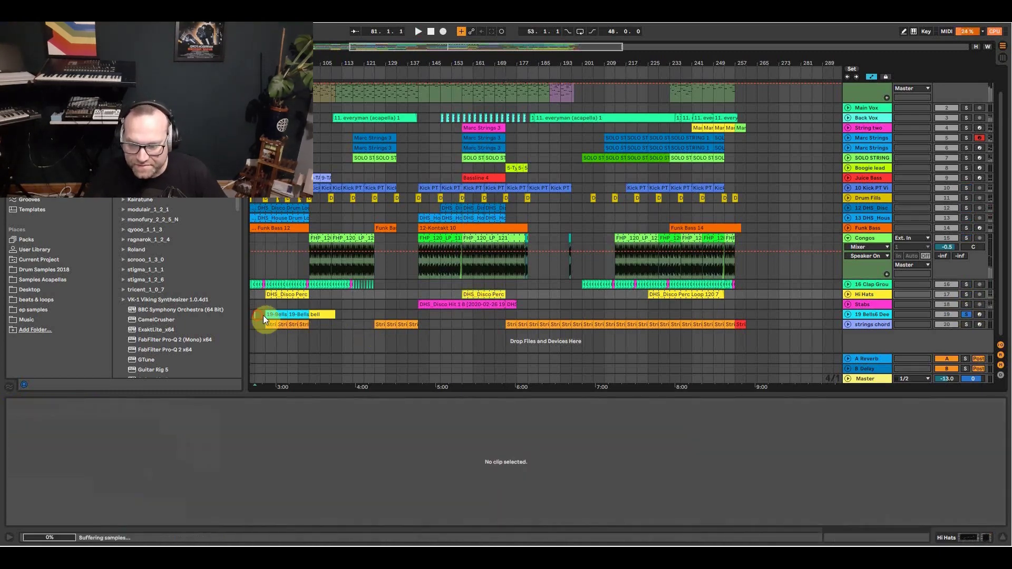
key(space)
drag(276, 63, 505, 79)
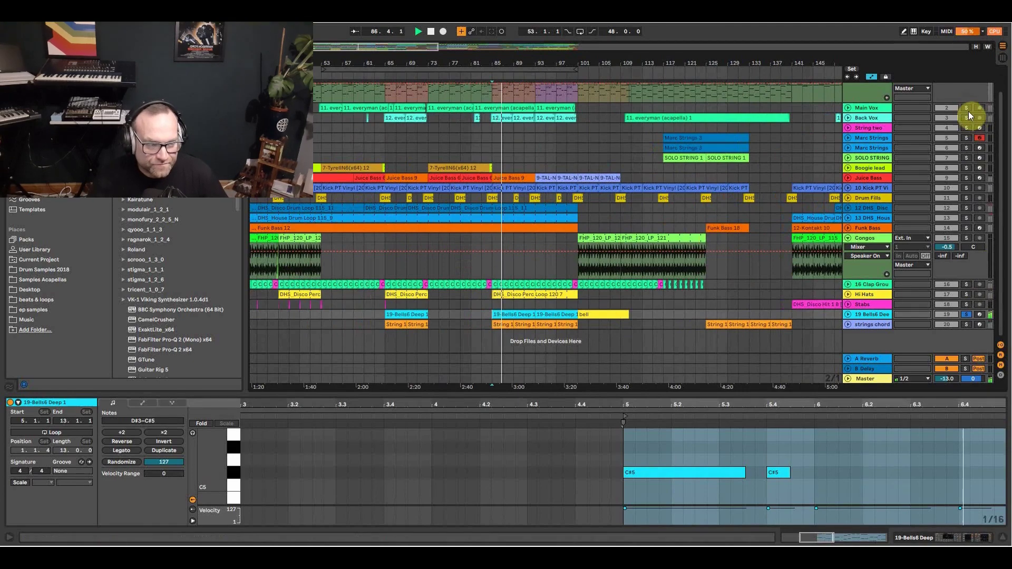
Add the piano, Juice Bass, Funk Bass and strings chord tracks to the soloed bells during playback.
scroll(968, 111, up, 2)
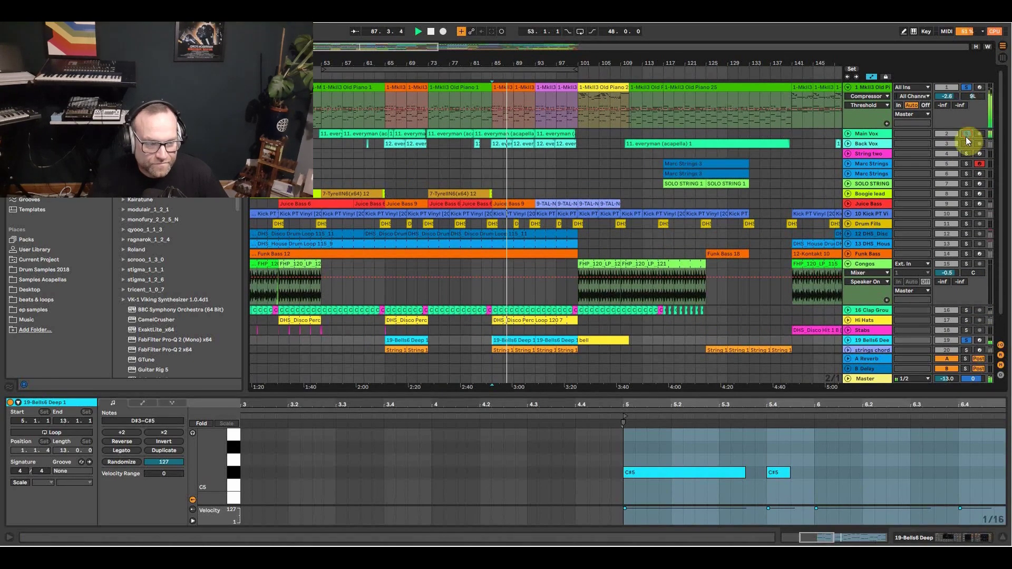
ctrl+click(964, 134)
ctrl+click(963, 134)
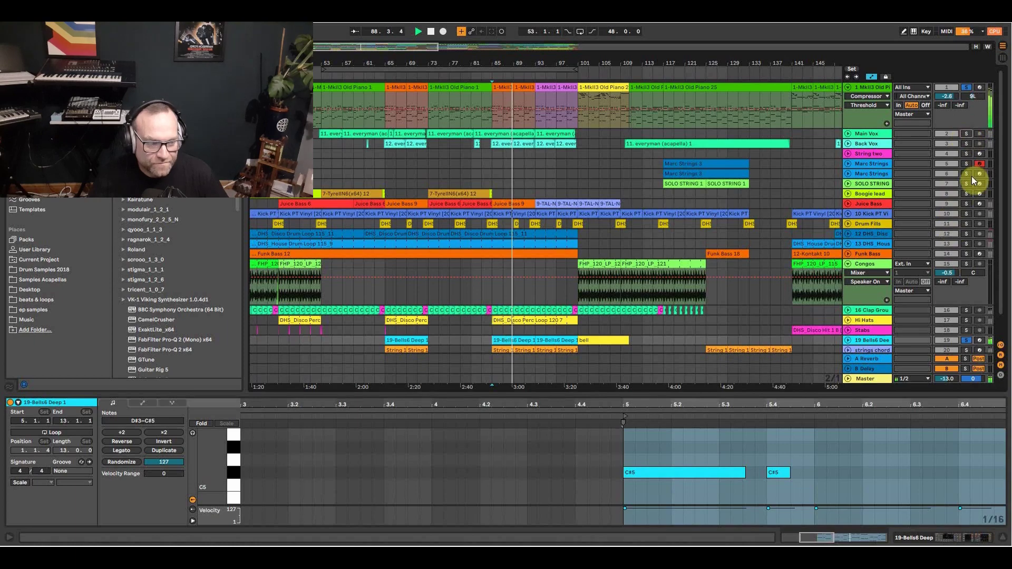
ctrl+click(966, 204)
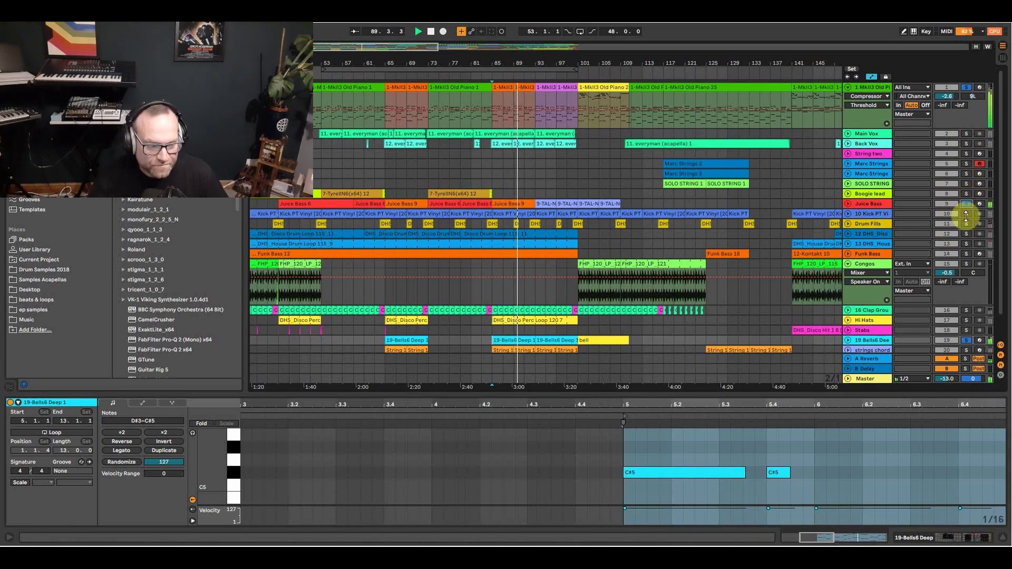
ctrl+click(965, 254)
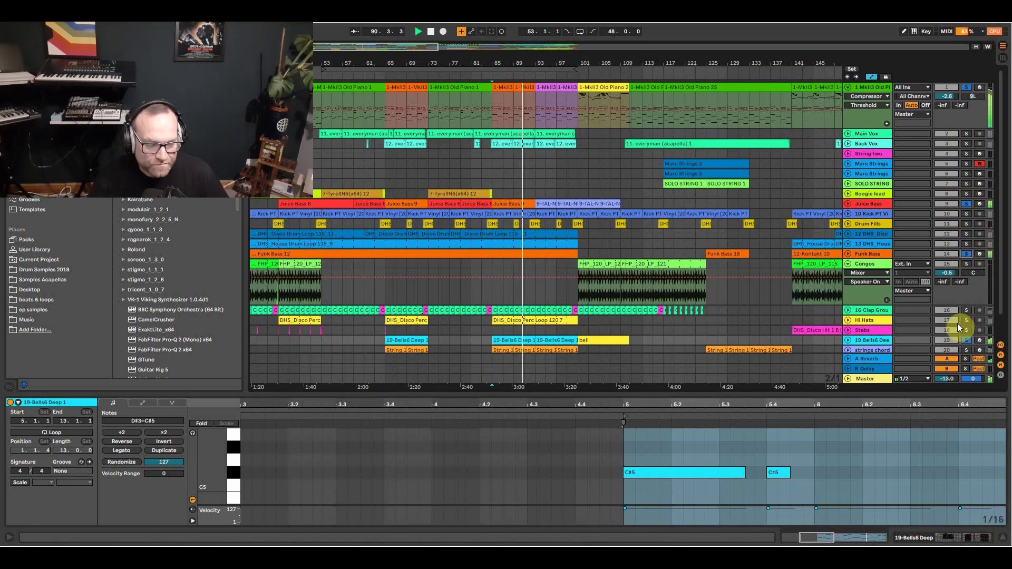
scroll(957, 308, down, 2)
ctrl+click(966, 325)
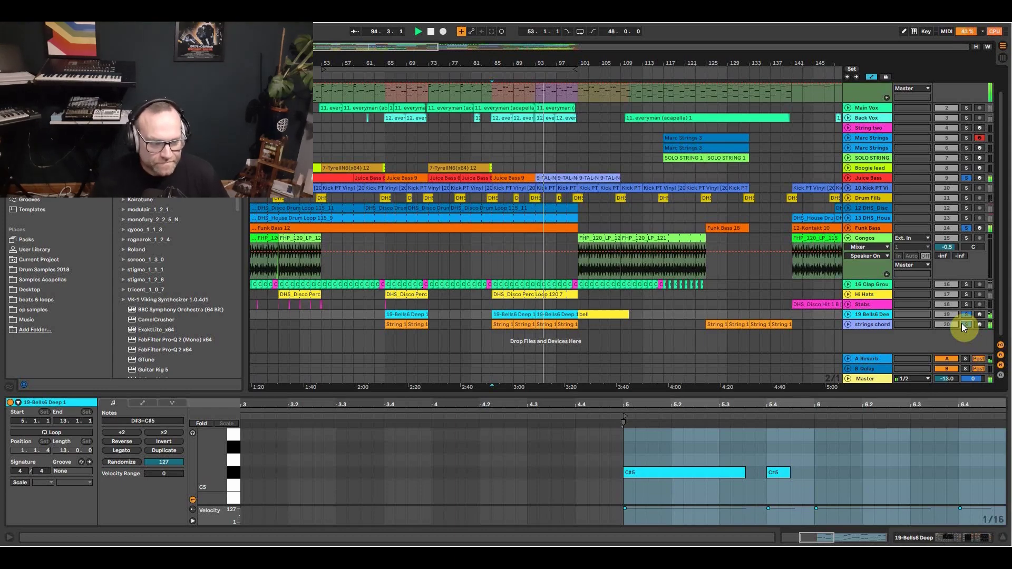
Clear all solos, fold the Congos and piano tracks, and play the full mix from bar 85.
click(962, 324)
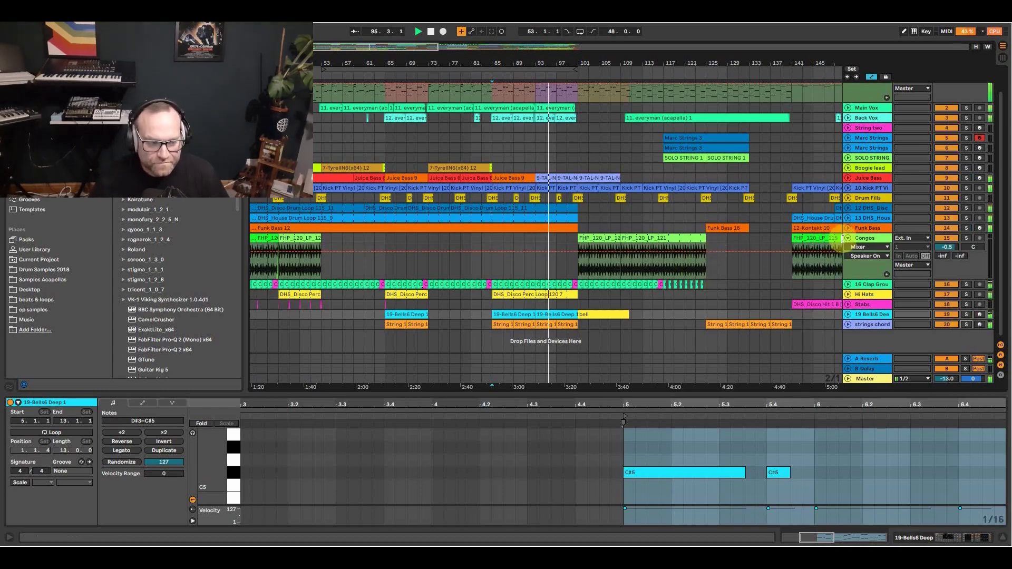
click(848, 239)
key(space)
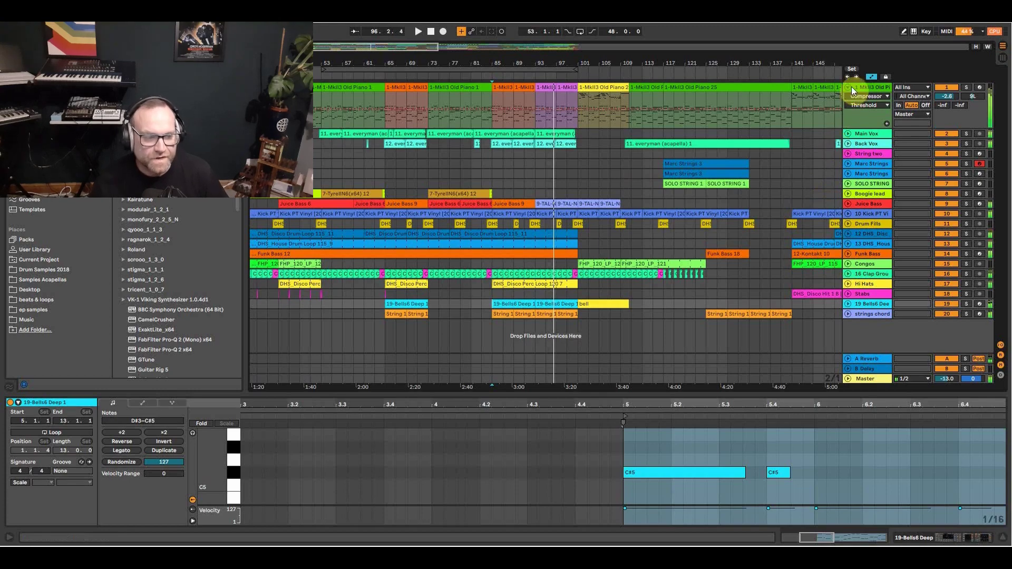
click(847, 87)
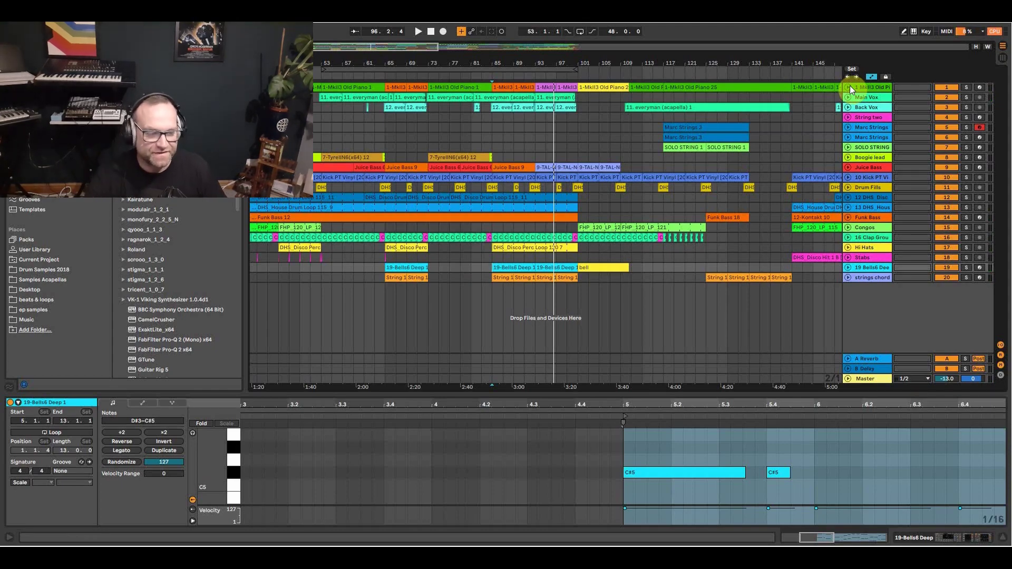
key(space)
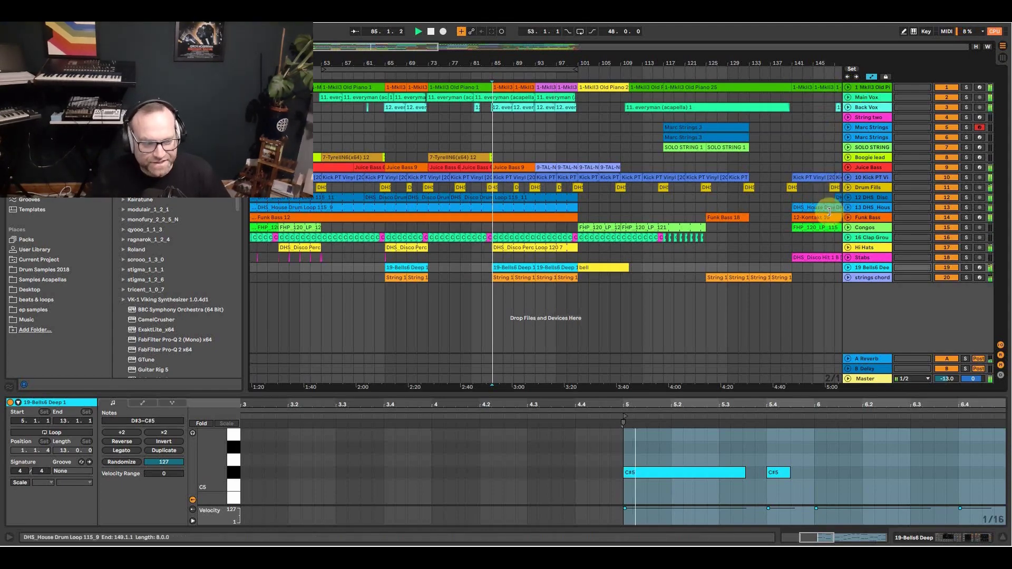
Review the arrangement's later sections by placing the insert marker at bars 103, 141 and 181 in turn.
click(583, 246)
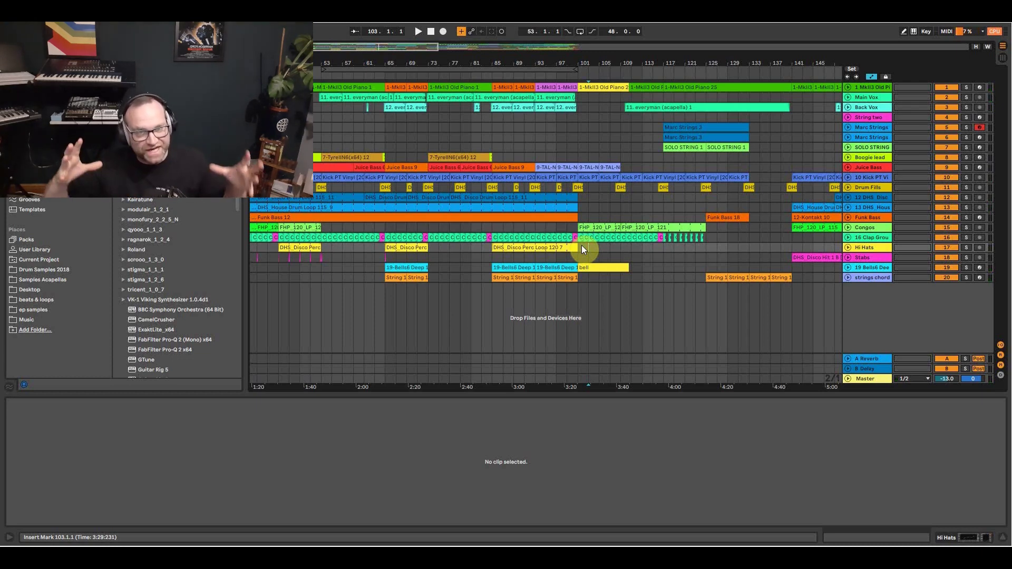
drag(479, 61, 498, 91)
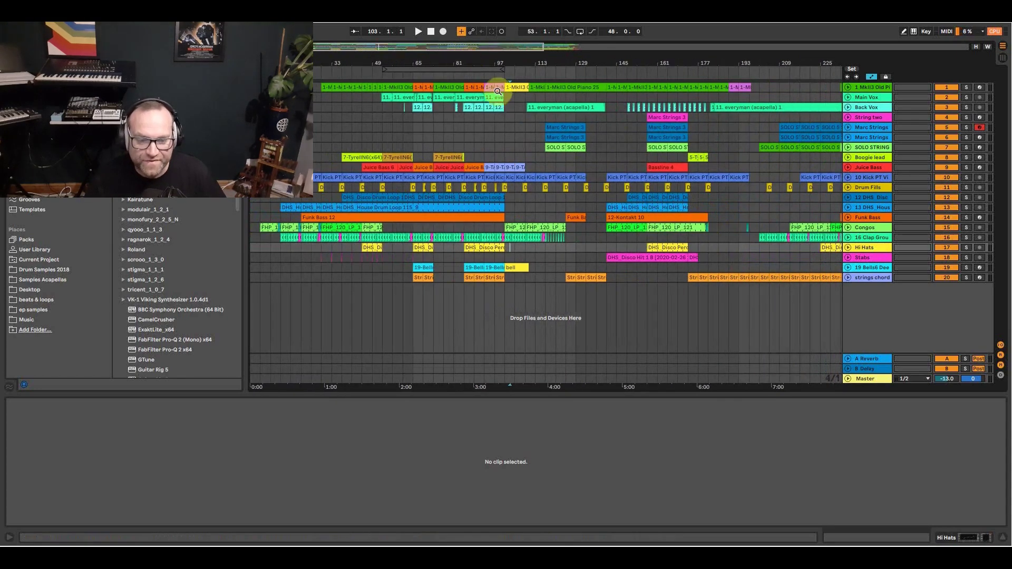
click(605, 237)
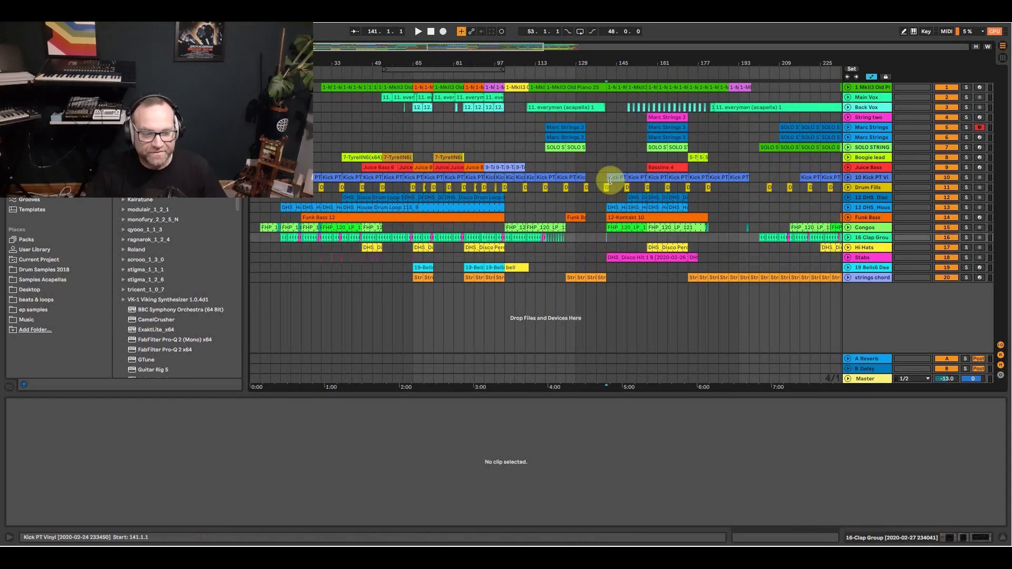
click(711, 126)
drag(718, 61, 636, 61)
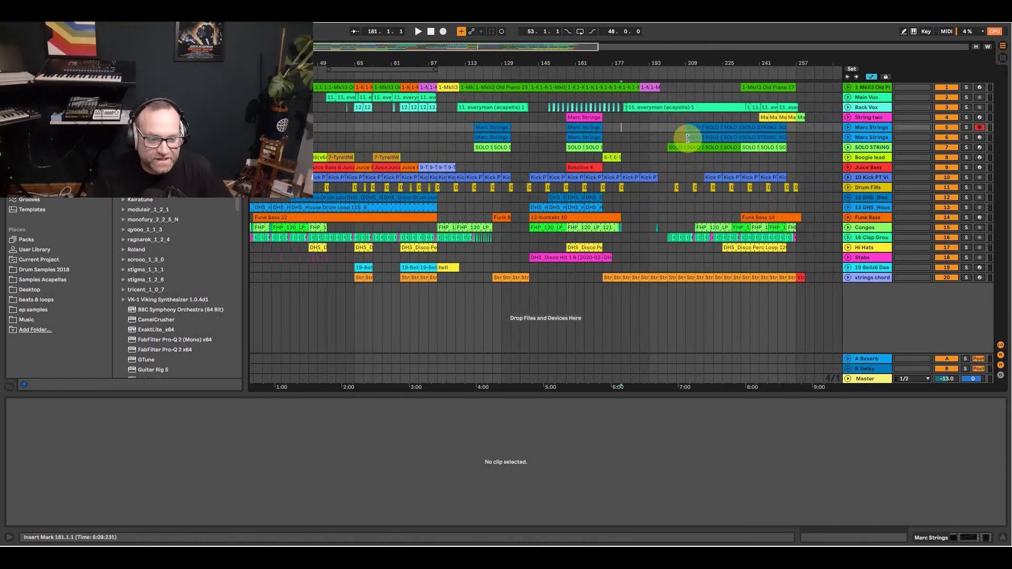
click(687, 139)
Open the Funk Bass 14 clip at bar 233, play it soloed and unfold its track.
click(741, 217)
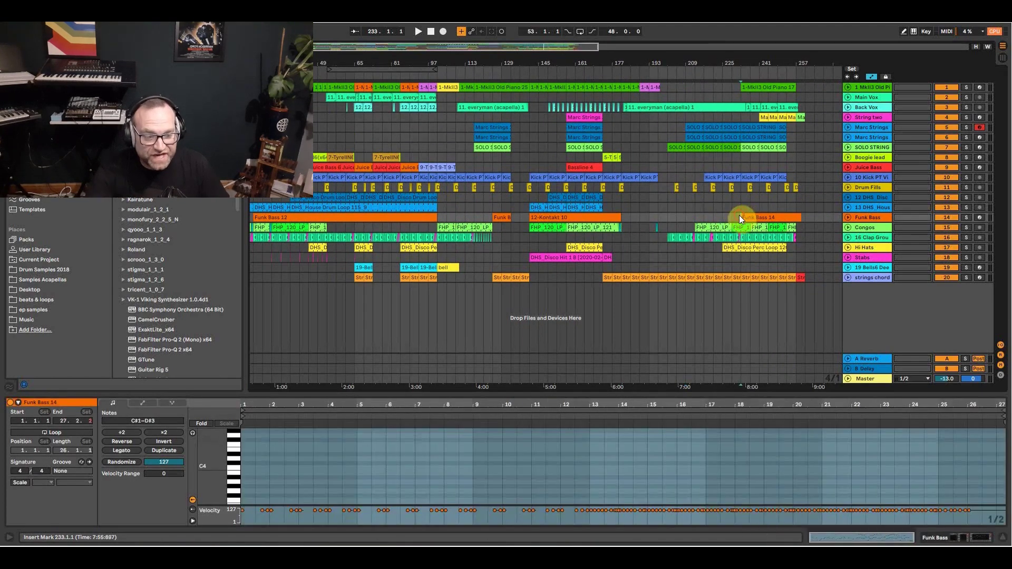
key(space)
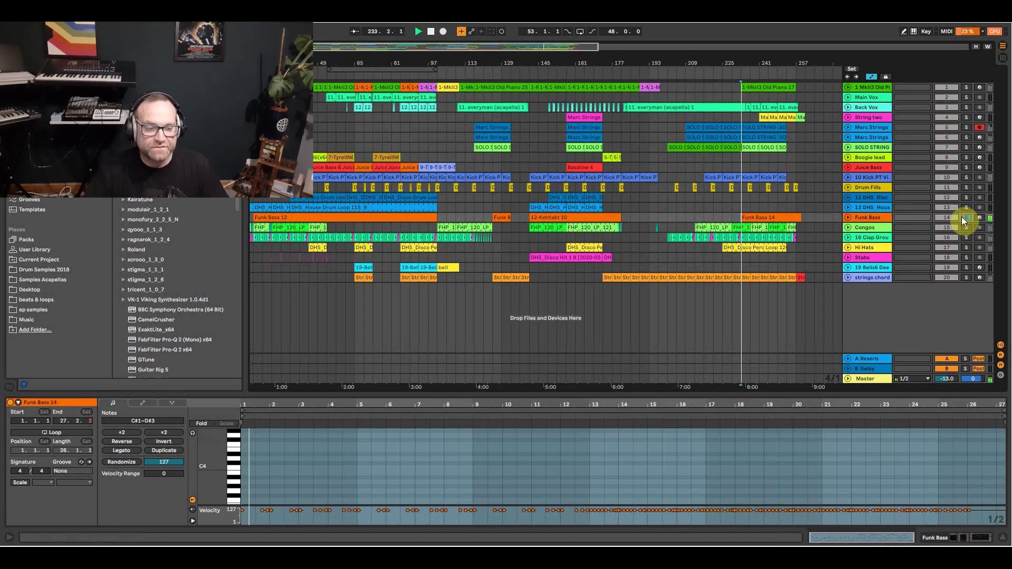
click(966, 217)
click(848, 218)
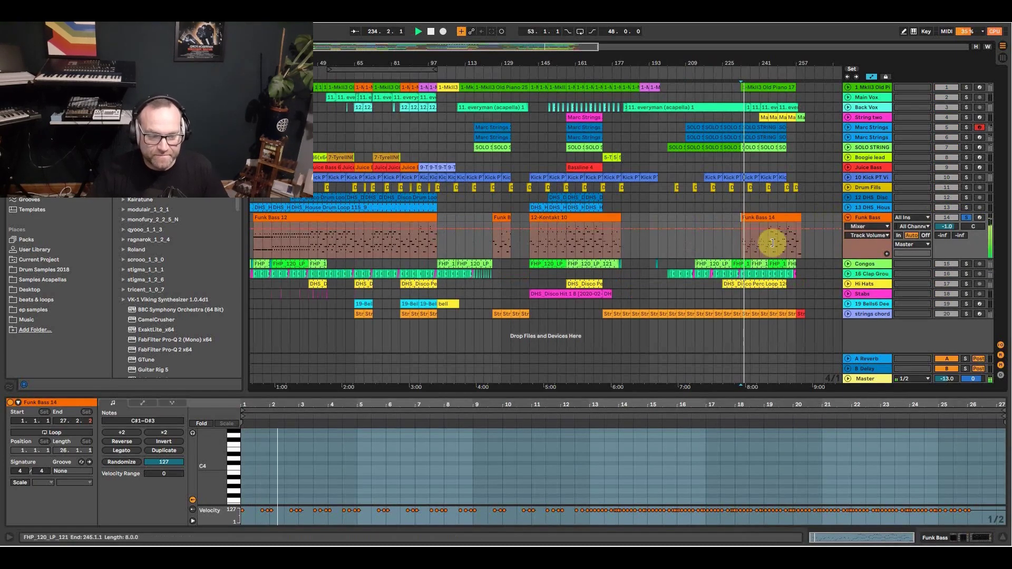
Add the piano, String two, both Marc Strings and SOLO STRING tracks to the soloed Funk Bass.
click(966, 88)
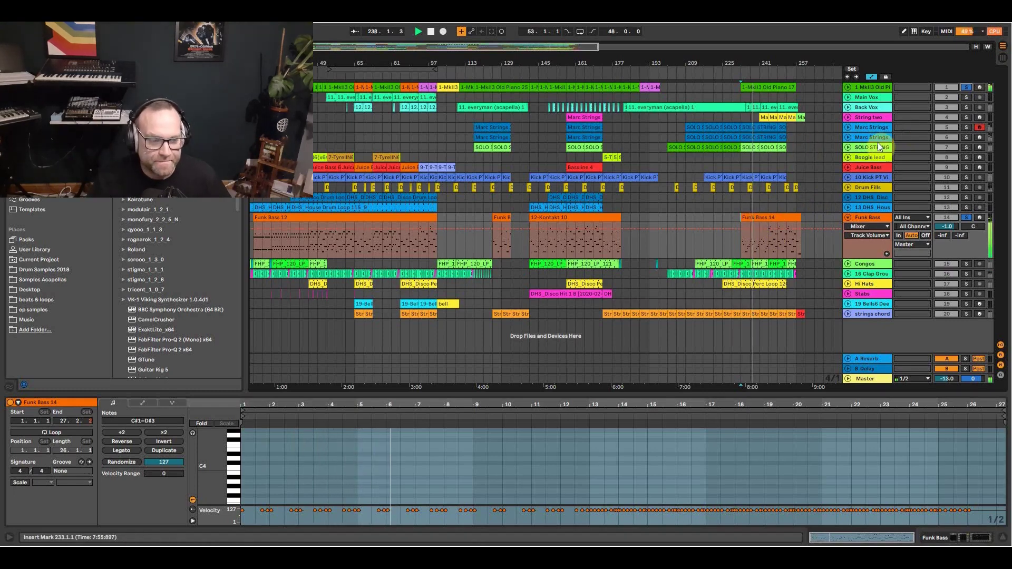
drag(965, 117, 947, 155)
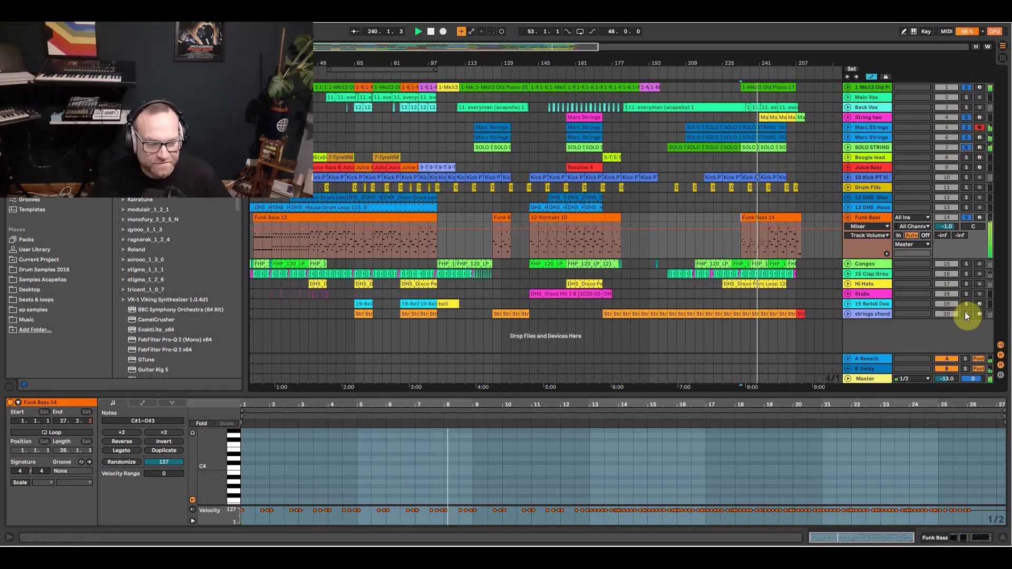
Open the string clip around bar 241 on track 5, Marc Strings, and examine its notes in an enlarged note editor.
click(767, 127)
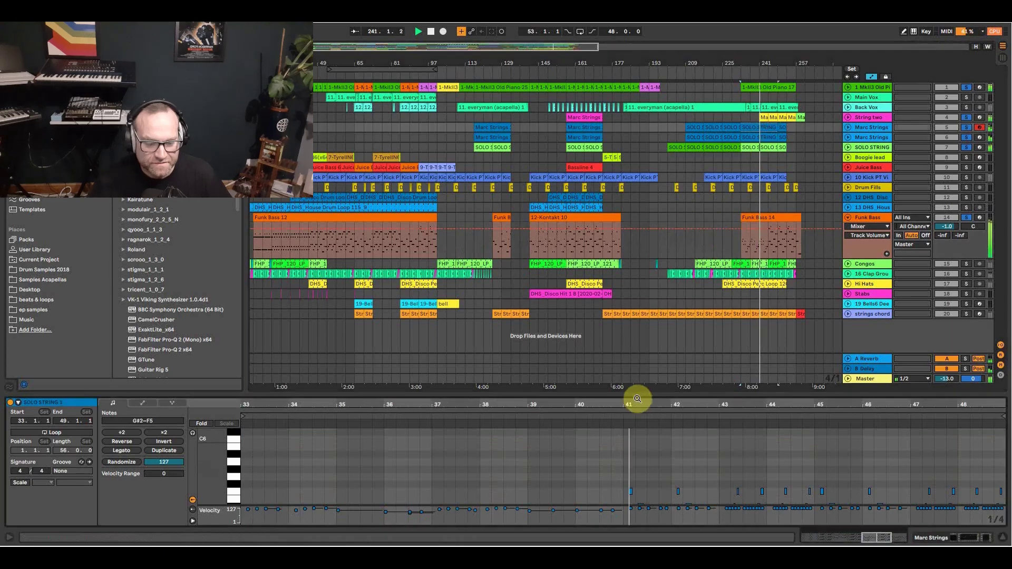
drag(634, 395, 644, 93)
drag(777, 127, 565, 195)
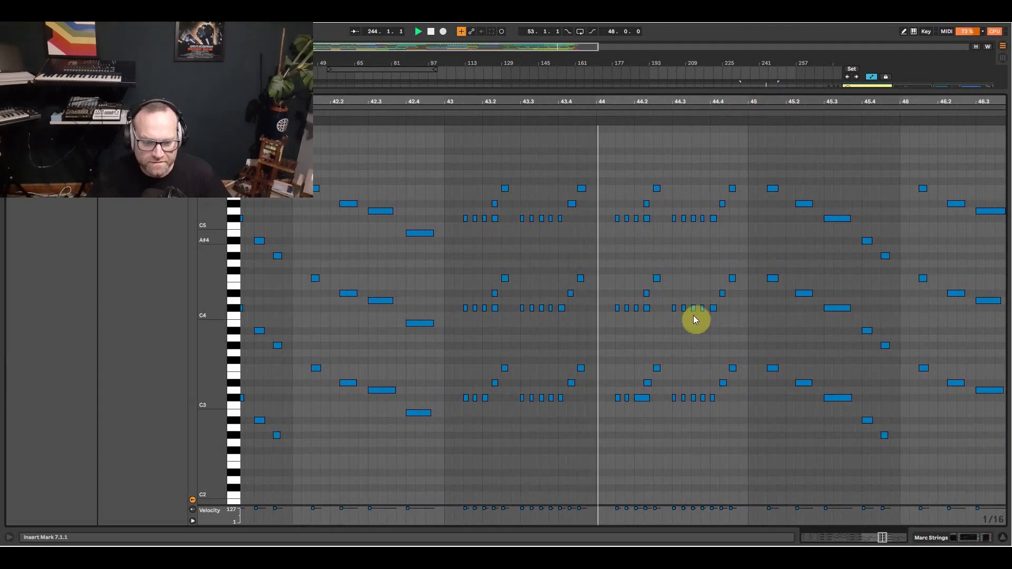
drag(731, 87, 734, 95)
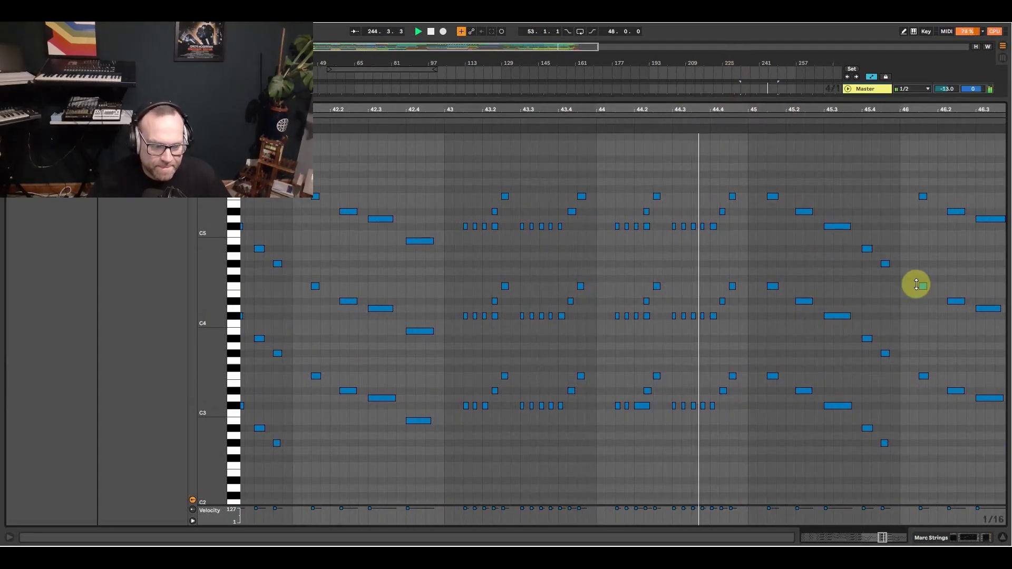
Leave the enlarged string note view, clear all track solos and fold the Funk Bass track, with playback stopped.
drag(916, 284, 943, 376)
click(967, 308)
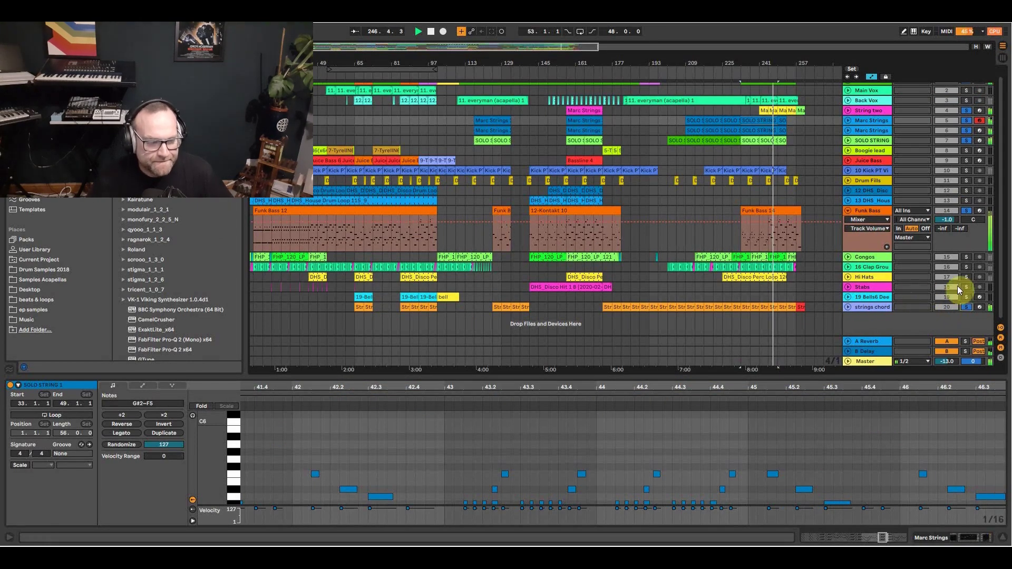
click(963, 267)
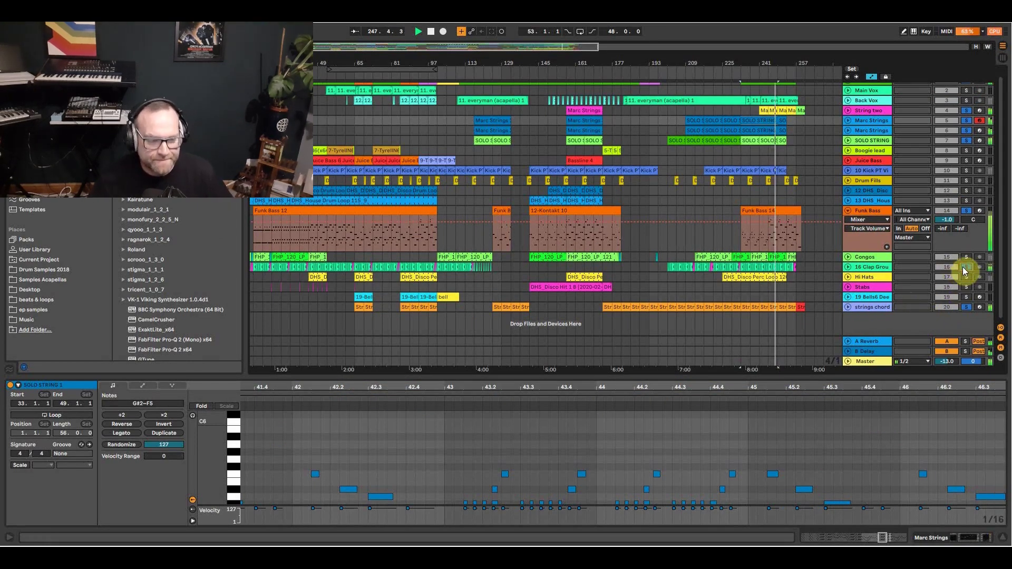
click(962, 267)
click(849, 210)
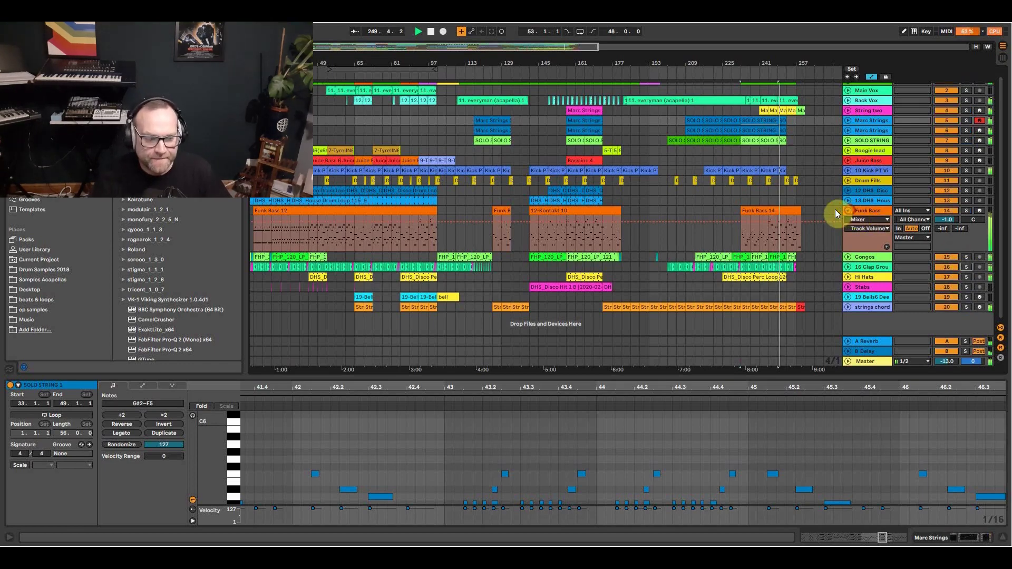
click(689, 251)
key(space)
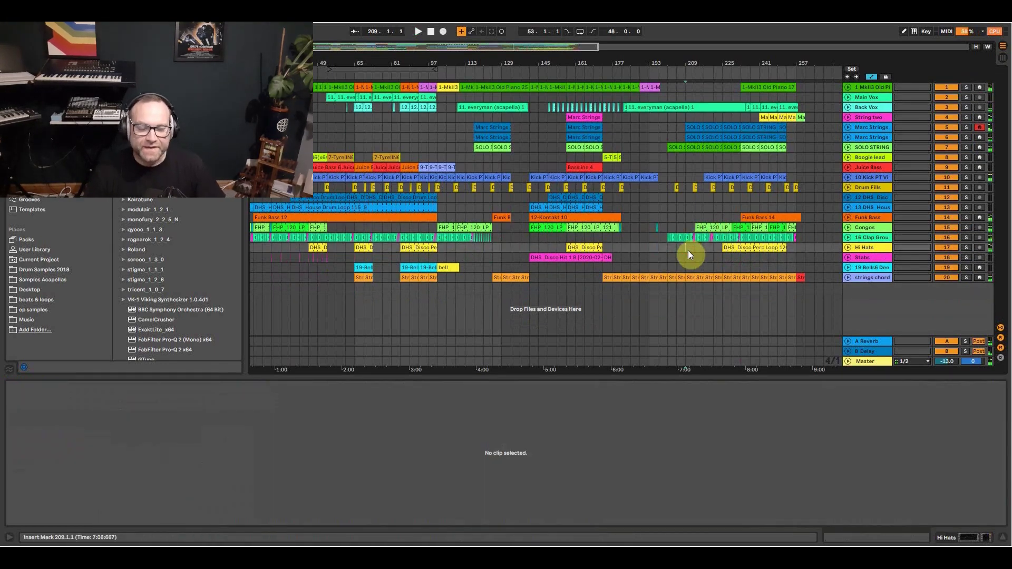
Solo the Stabs track and play its DHS_Disco Hit 1 8 stabs from bar 45 and from bar 47.
click(305, 257)
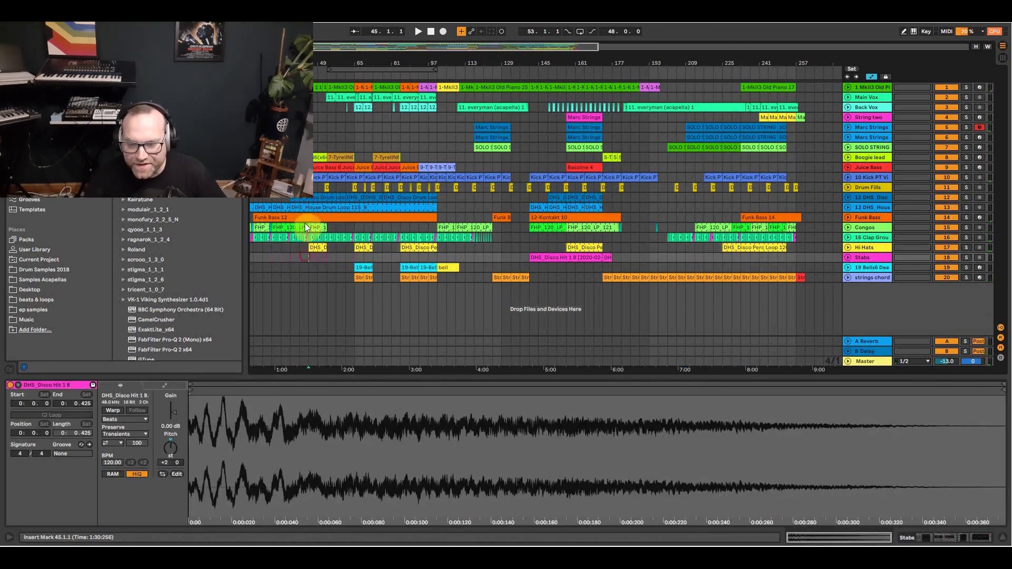
drag(303, 62, 410, 163)
click(966, 259)
key(space)
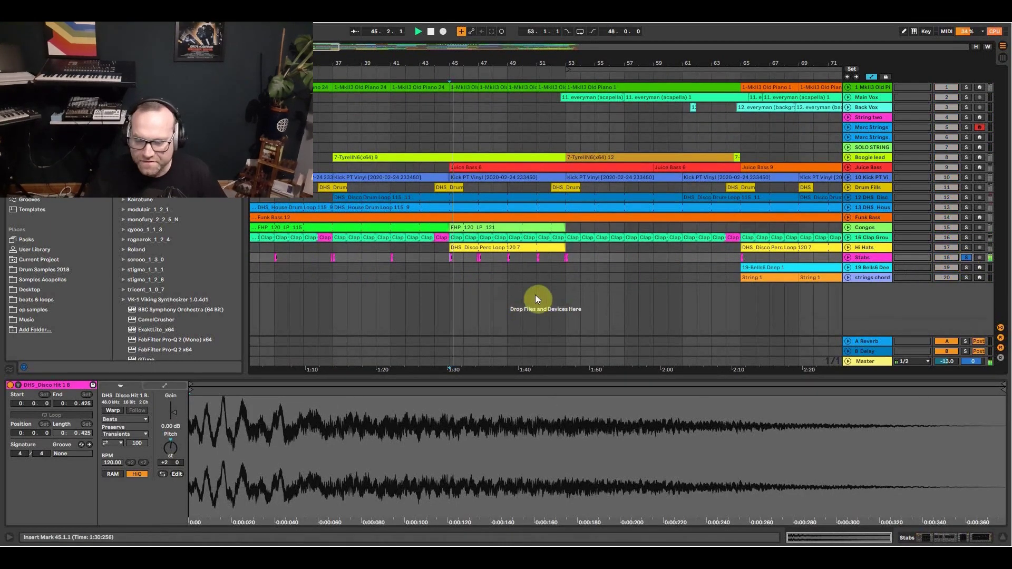
click(476, 259)
key(space)
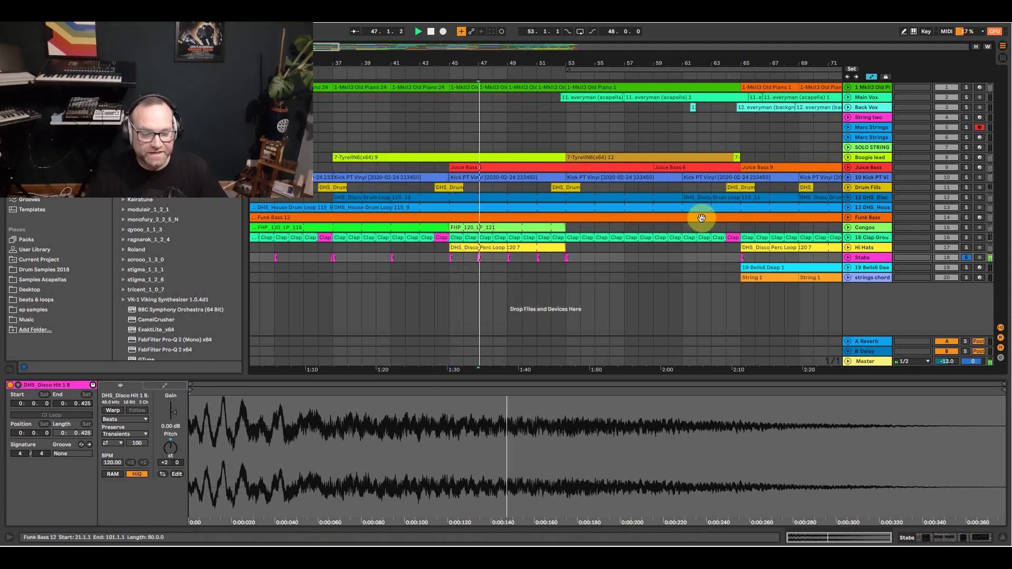
Audition the DHS_Disco Hit 1 8 clip with its pitch changed, ending with the transposition at +2 semitones.
click(171, 440)
key(space)
key(space)
key(space)
key(space)
drag(172, 446, 172, 438)
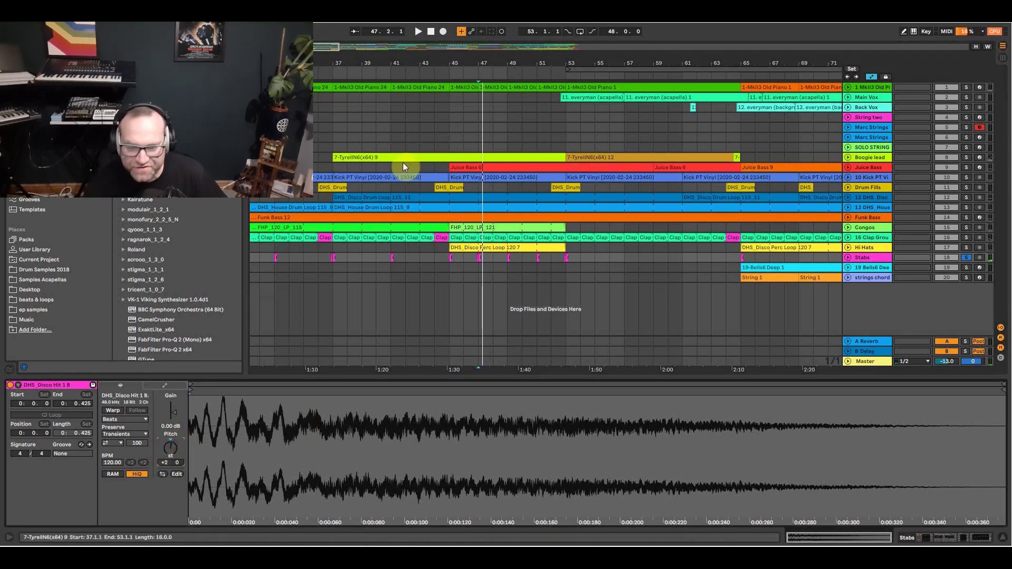
Play the piano soloed together with the Stabs, and open the Stabs track's device chain.
click(968, 87)
key(space)
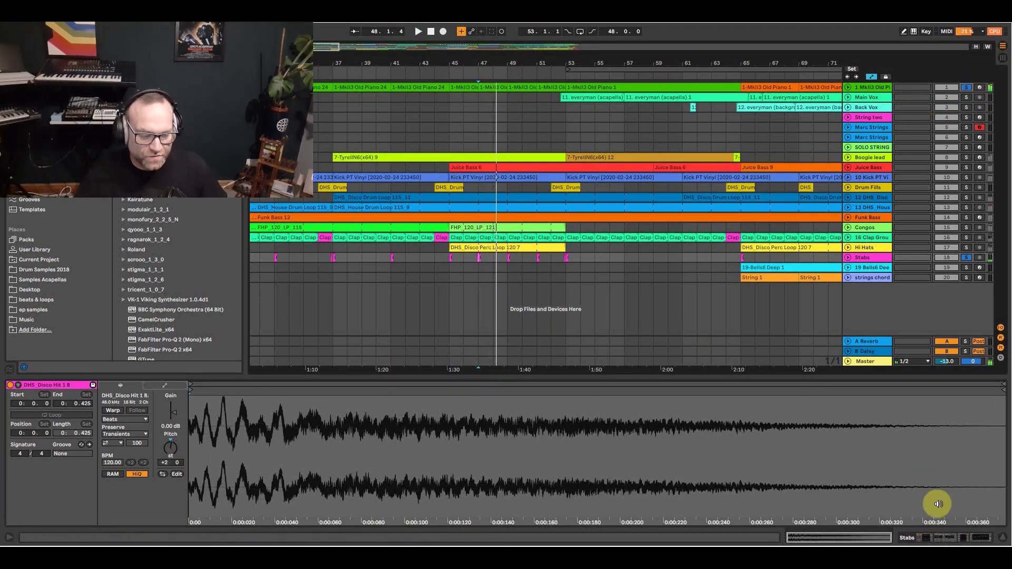
click(963, 537)
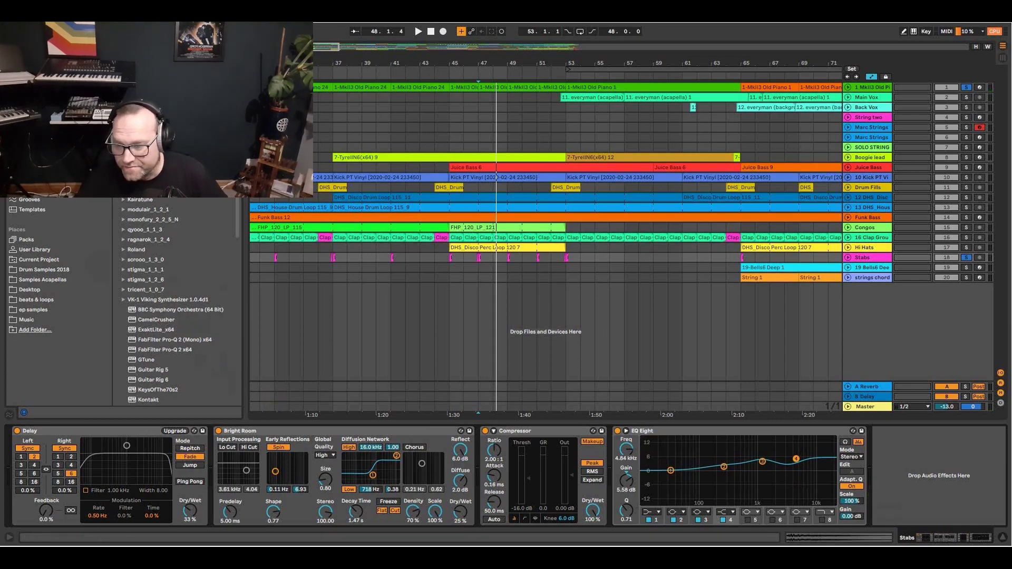
Add a Spectrum analyser after EQ Eight on the Stabs track and expand its display.
click(30, 139)
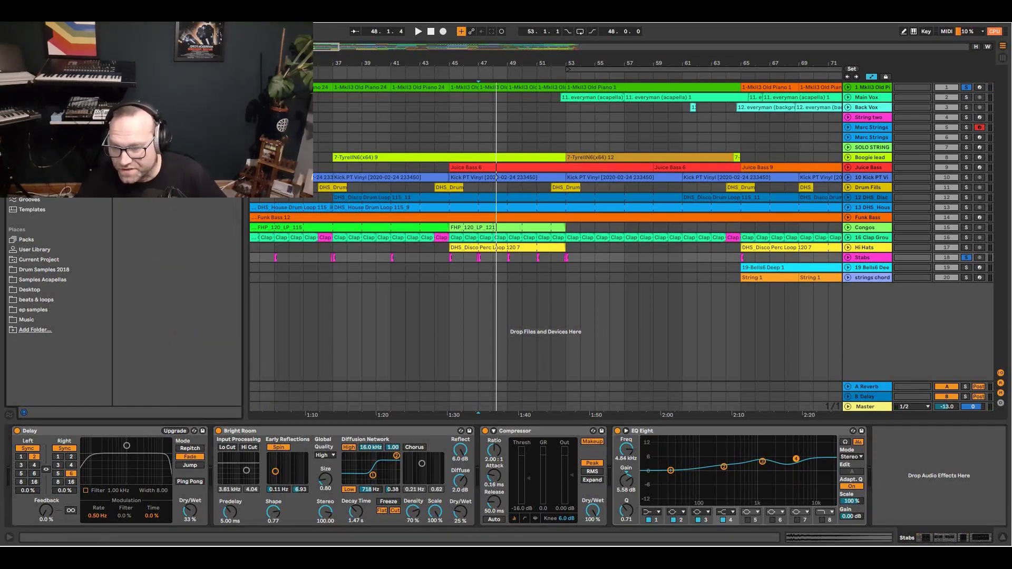
drag(153, 167, 908, 468)
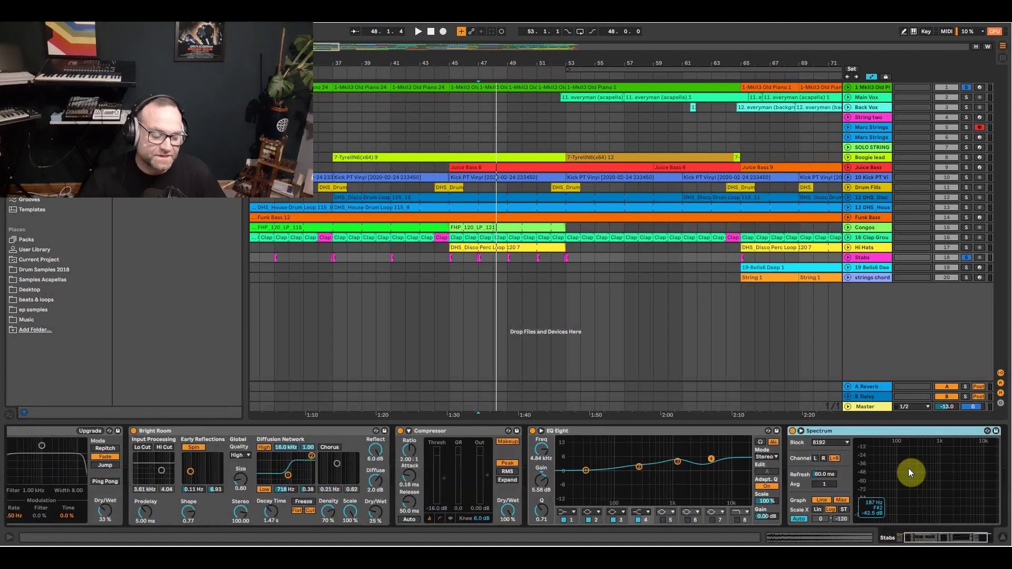
click(801, 430)
drag(587, 352, 566, 201)
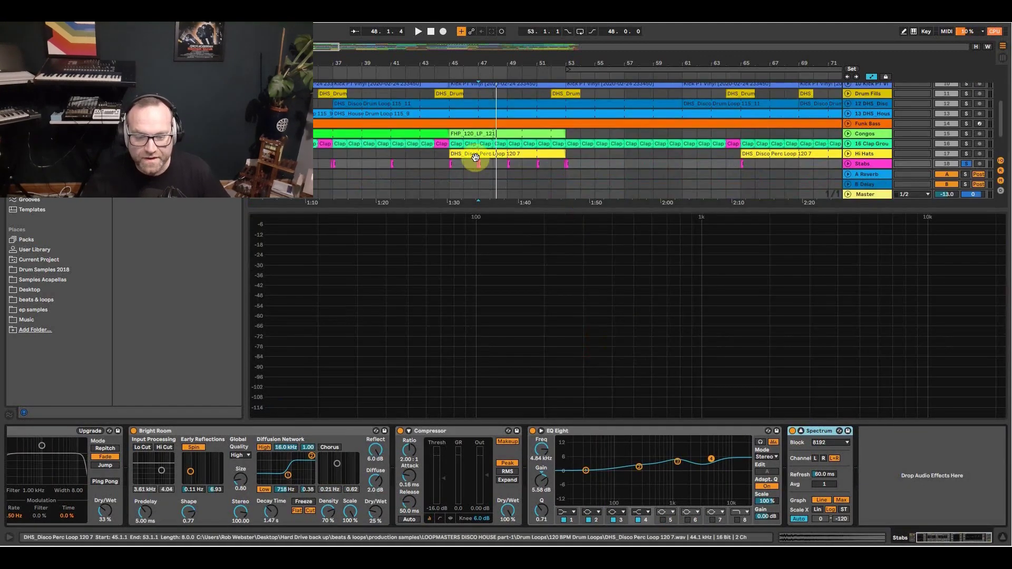
Play the stab at bar 49, examine its low-frequency content in the expanded Spectrum, and collapse the display.
click(506, 162)
key(space)
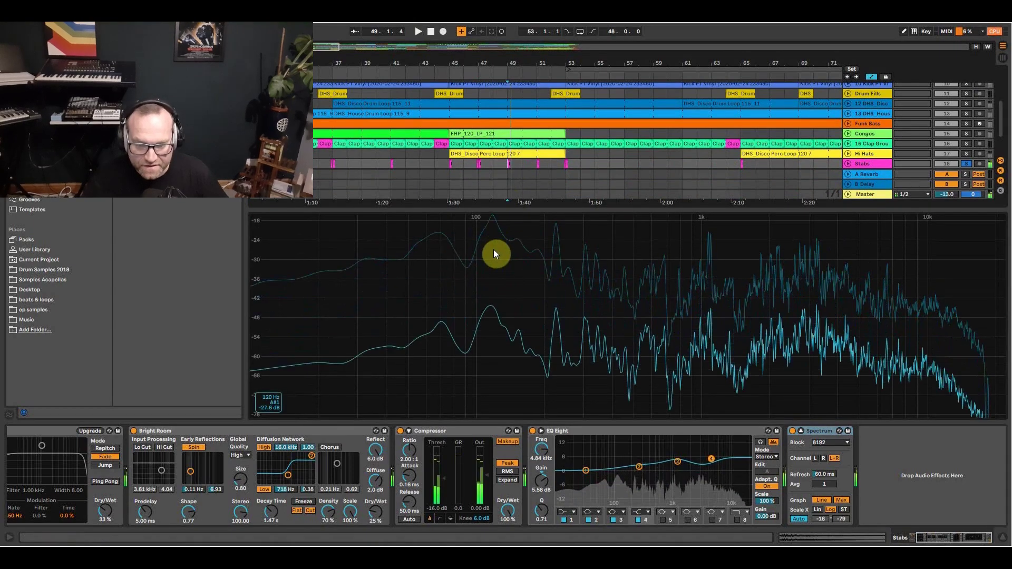
drag(493, 248, 491, 213)
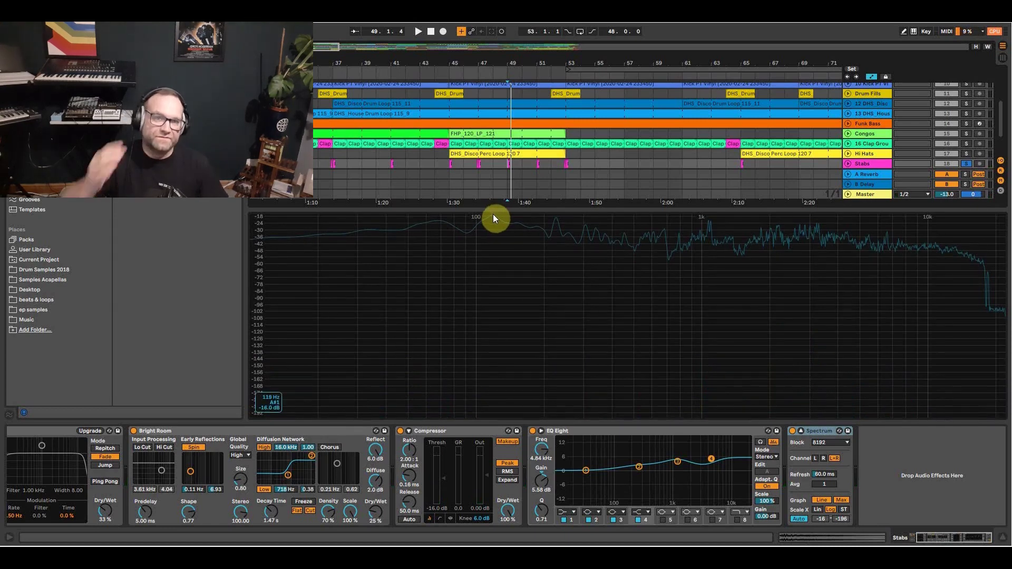
drag(496, 208, 496, 447)
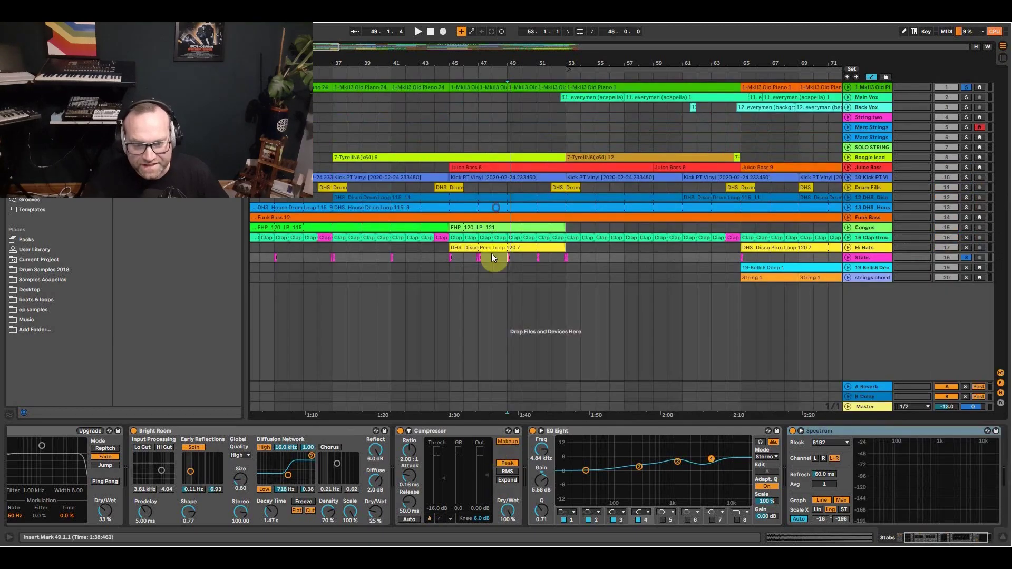
Play the arrangement from bar 49 with all track solos cleared.
key(space)
click(965, 88)
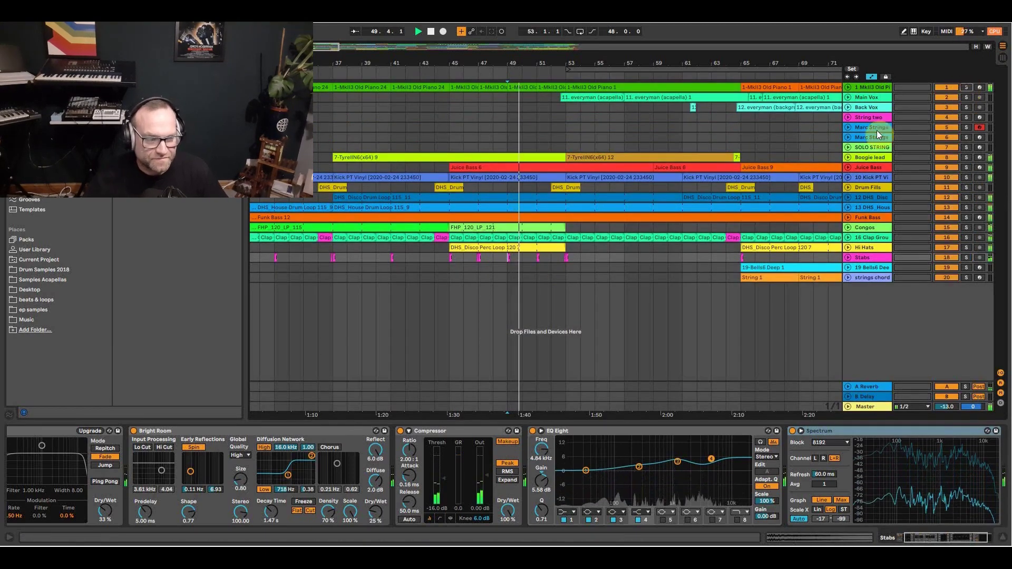
drag(566, 60, 547, 59)
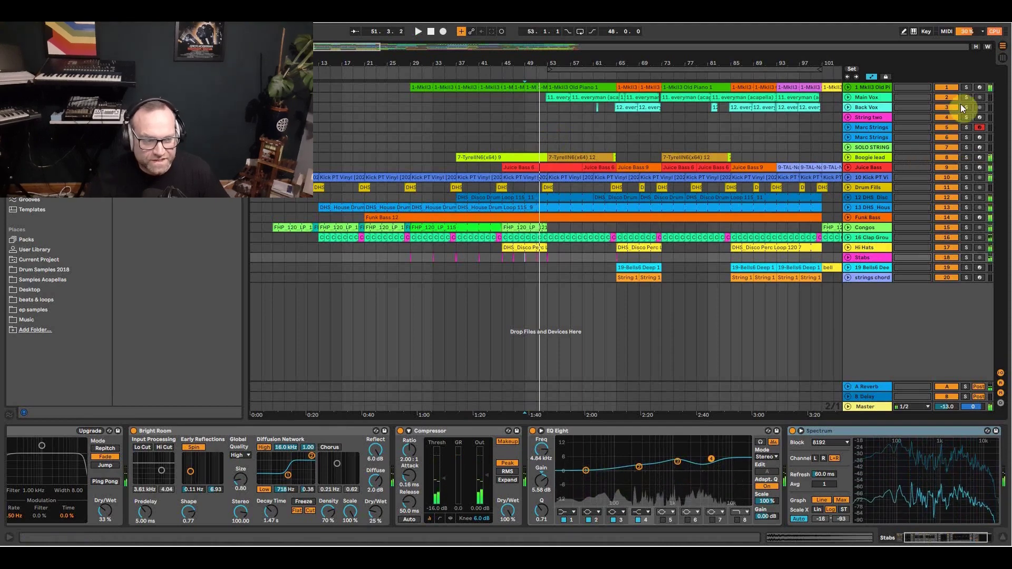
Solo the piano from bar 49 and layer in the Boogie lead, Juice Bass, Funk Bass and bells tracks.
click(964, 87)
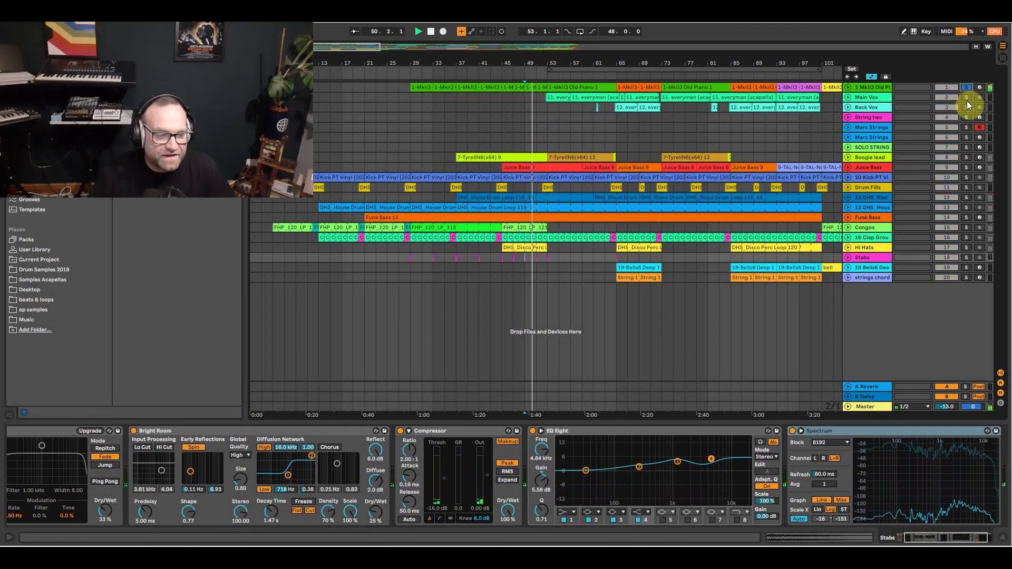
click(963, 128)
click(965, 157)
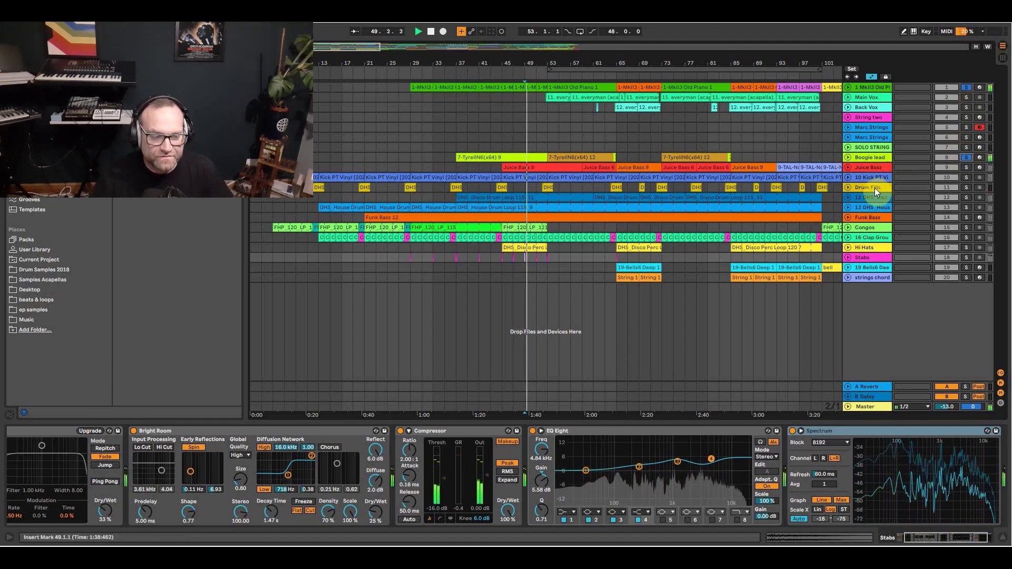
click(966, 168)
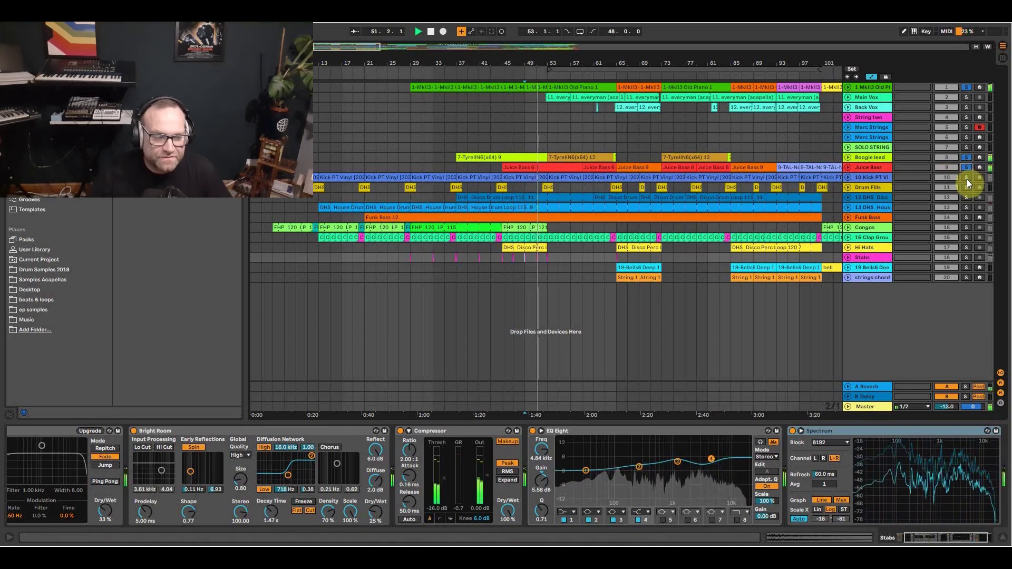
click(967, 217)
click(966, 267)
Restart playback from bar 65 and add the strings chords, Back Vox and Main Vox tracks to the soloed parts.
key(space)
click(619, 277)
key(space)
click(966, 277)
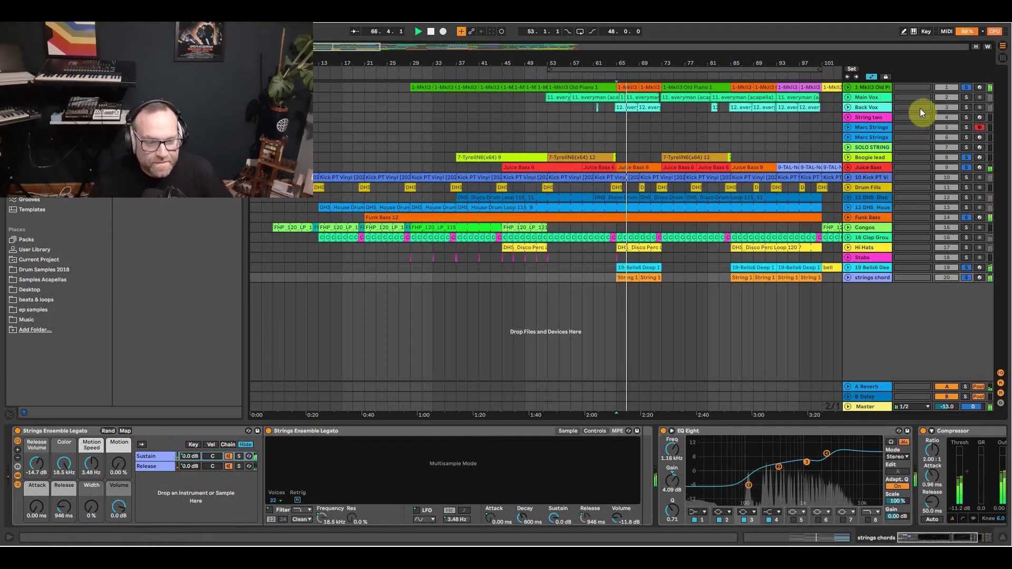
click(965, 109)
click(965, 99)
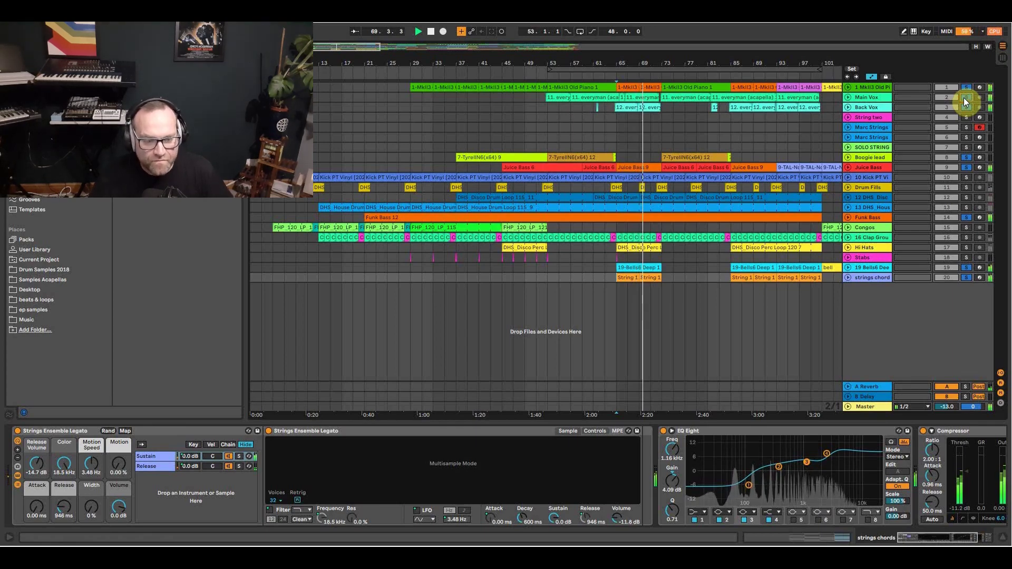
Clear all track solos and place the insert marker at bar 73, with the whole arrangement in view.
click(965, 99)
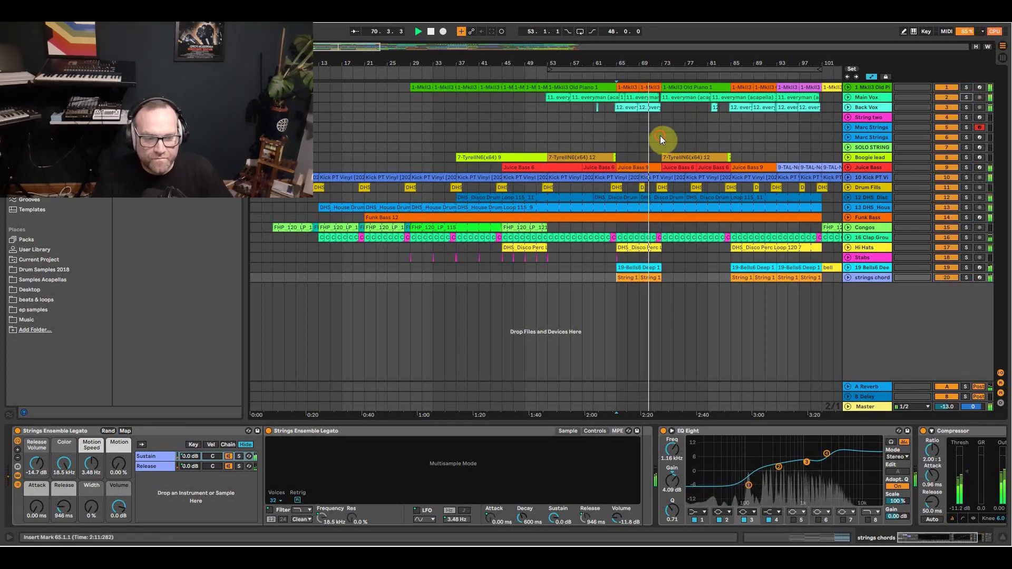
click(660, 134)
drag(635, 60, 339, 59)
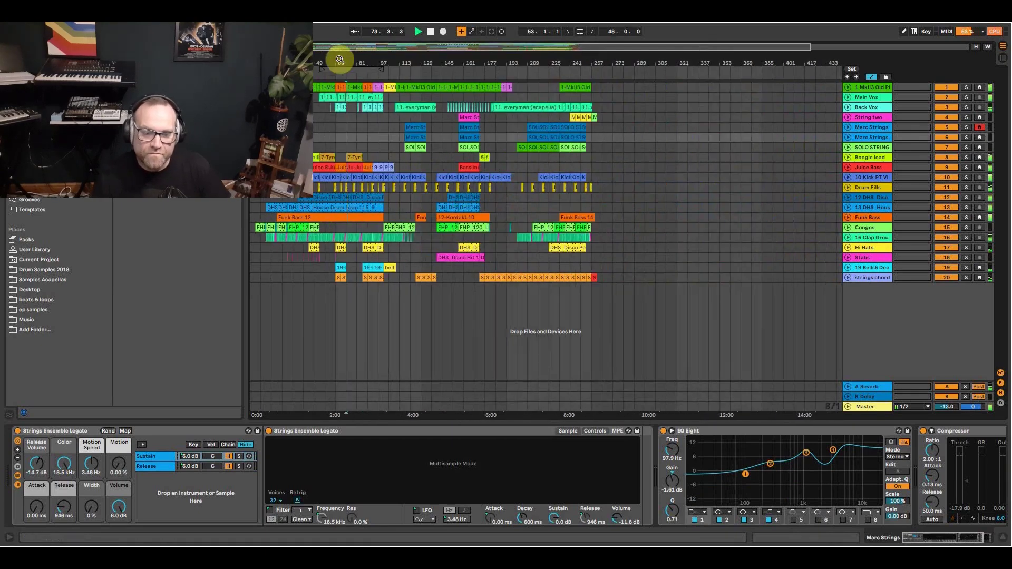